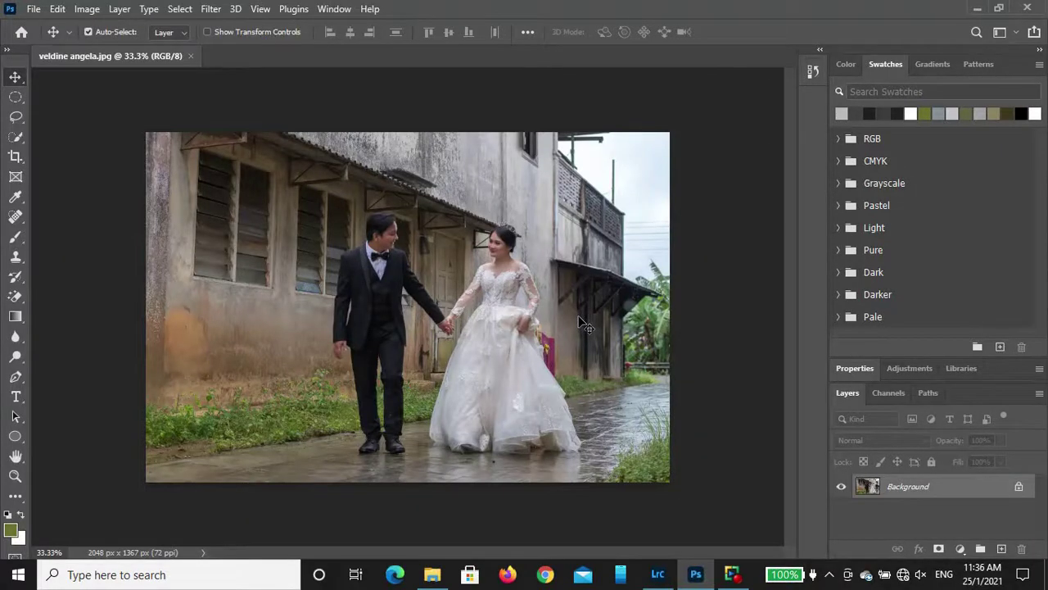
# Step: Sample the green grass in Color Range at Fuzziness 27, with Selection Preview set to None
pyautogui.click(180, 9)
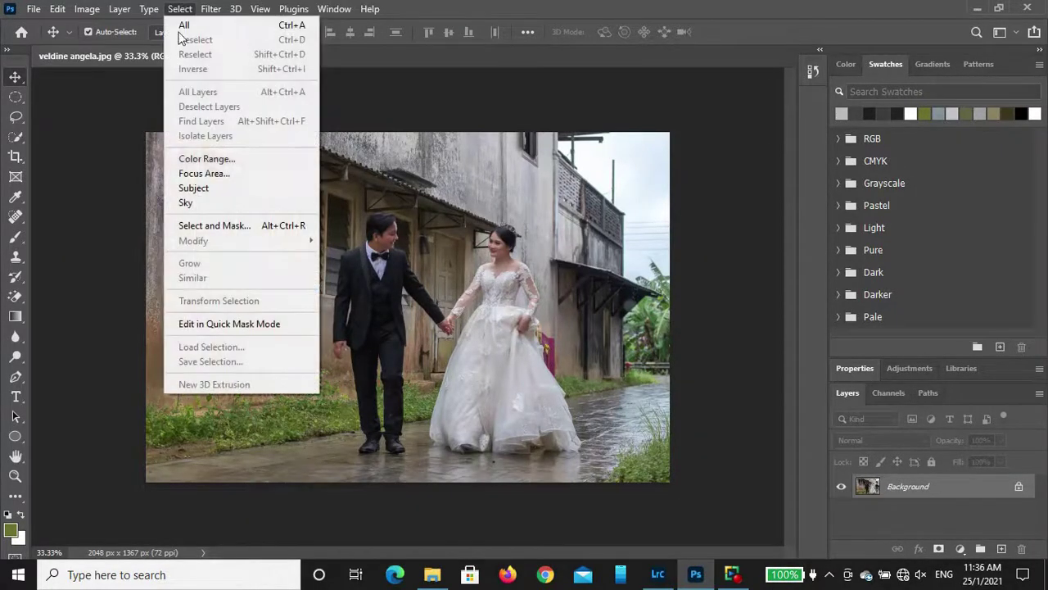
pyautogui.click(206, 159)
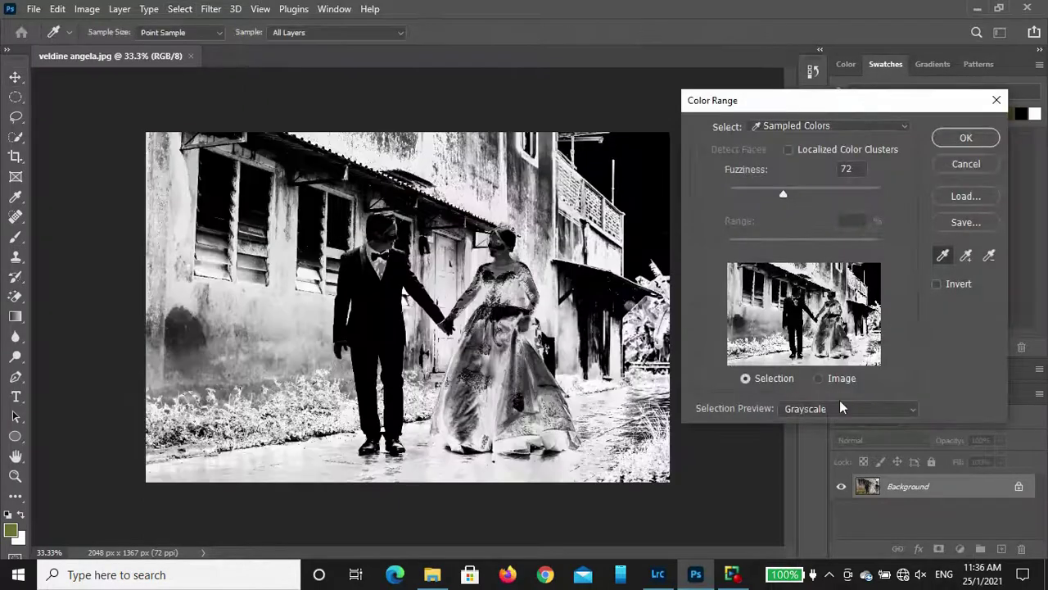
pyautogui.click(840, 408)
pyautogui.click(836, 424)
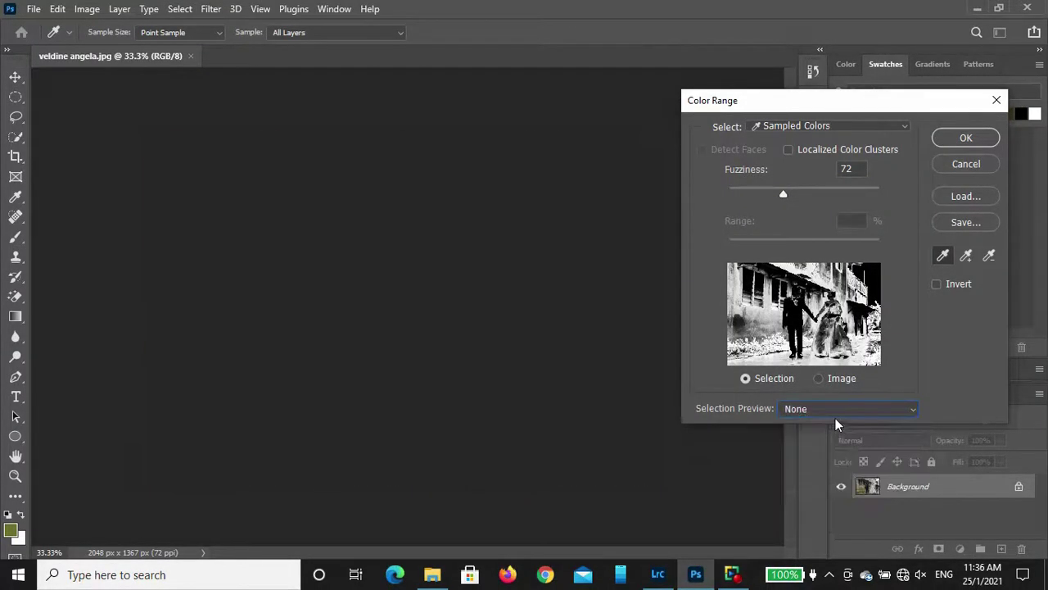
pyautogui.moveTo(783, 194); pyautogui.dragTo(752, 190)
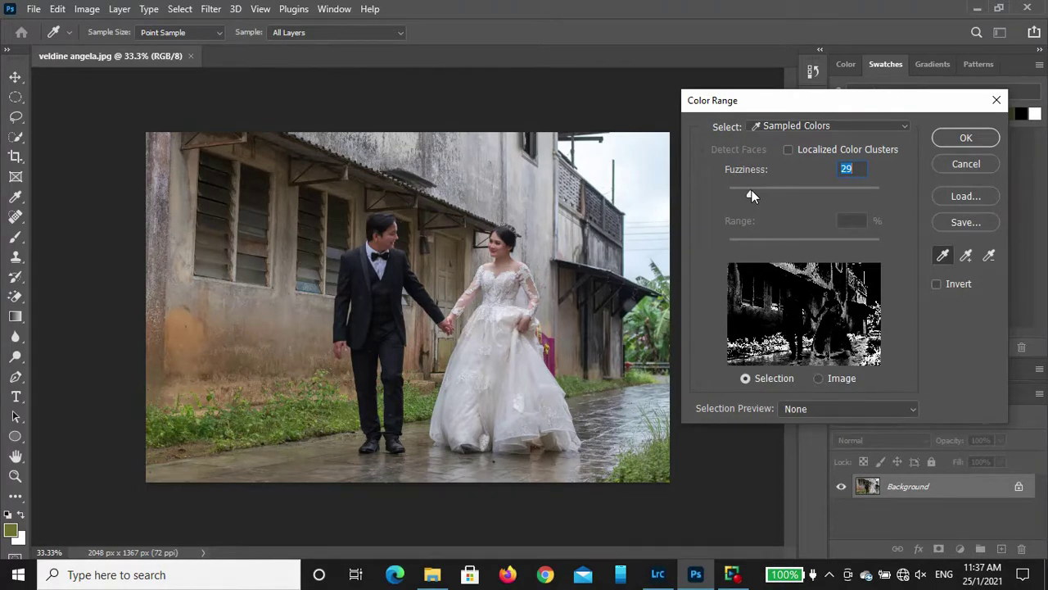
pyautogui.moveTo(751, 190); pyautogui.dragTo(750, 190)
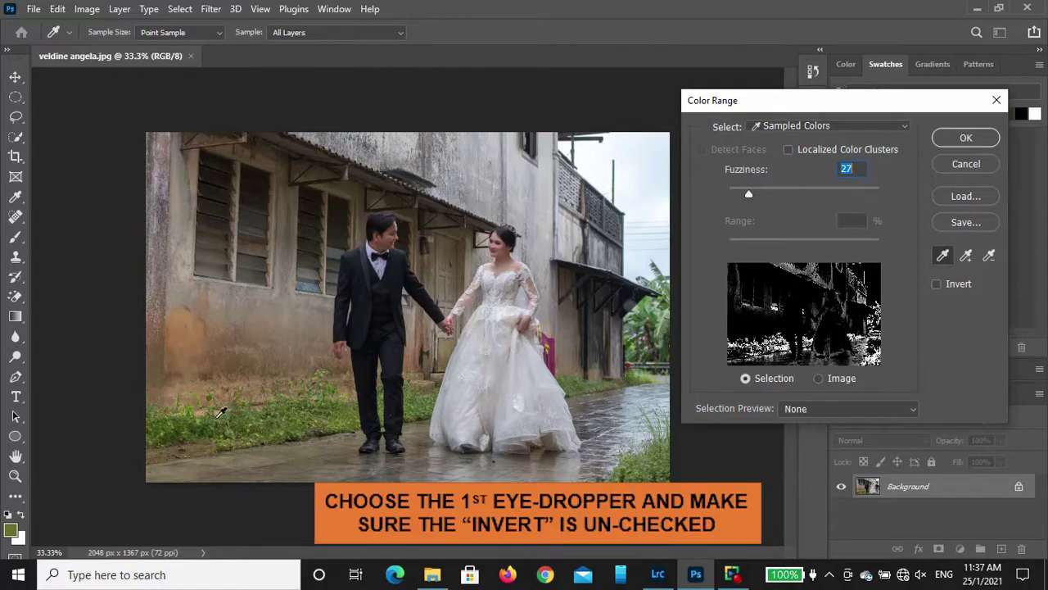
pyautogui.click(279, 410)
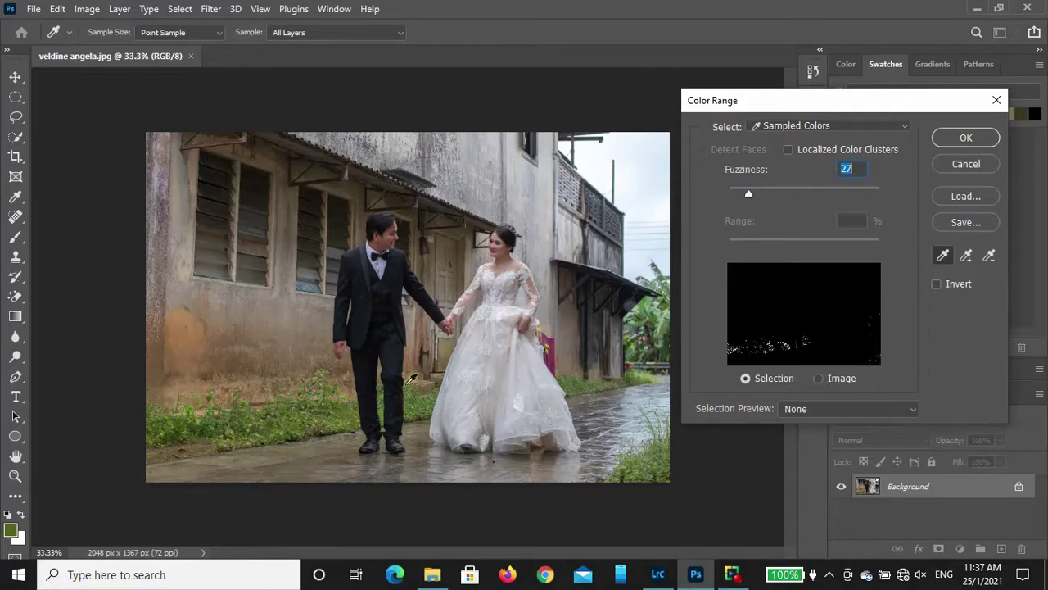
# Step: Add more grass tones to the sample, preview in Grayscale, and raise Fuzziness to about 108
pyautogui.click(966, 255)
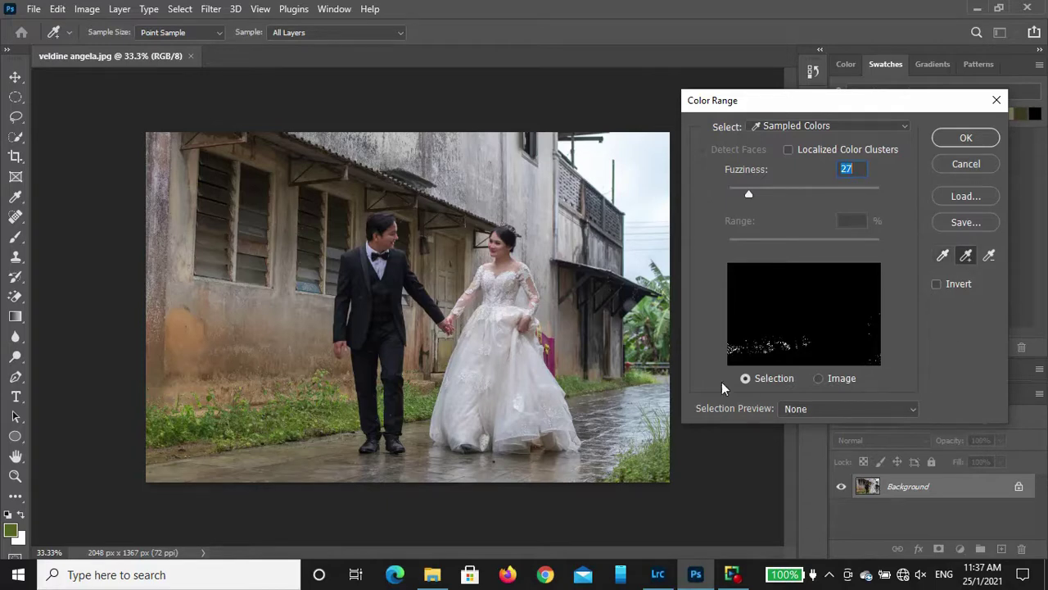
pyautogui.click(648, 466)
pyautogui.click(807, 408)
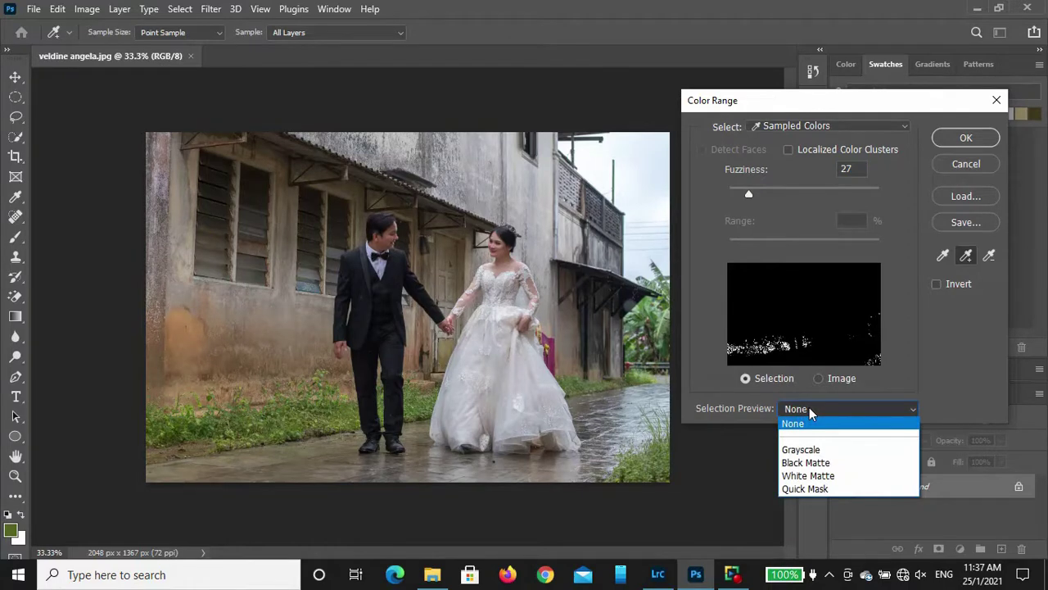
pyautogui.click(801, 449)
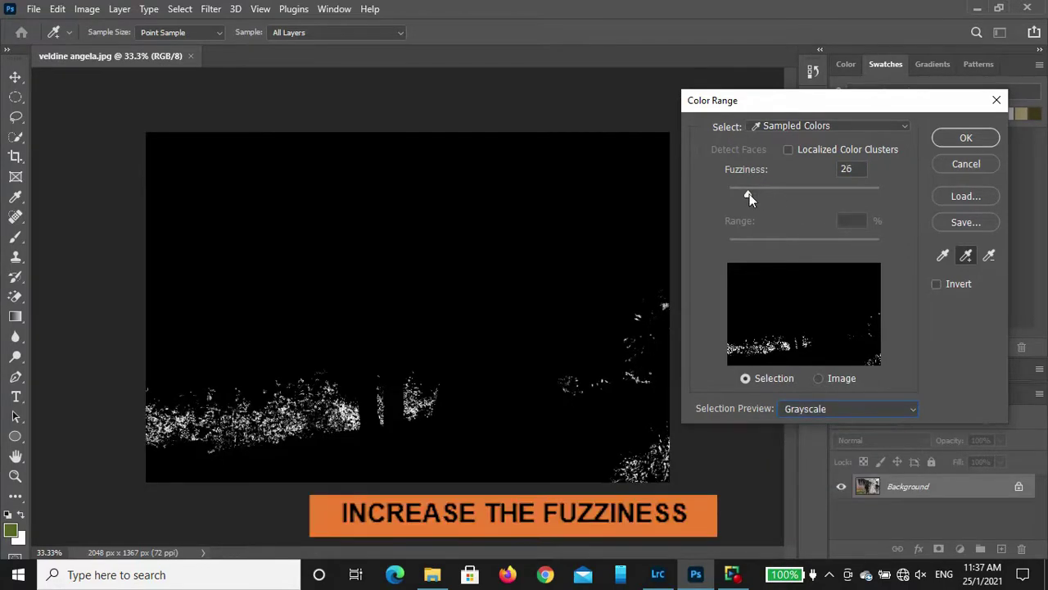
pyautogui.moveTo(750, 196); pyautogui.dragTo(823, 200)
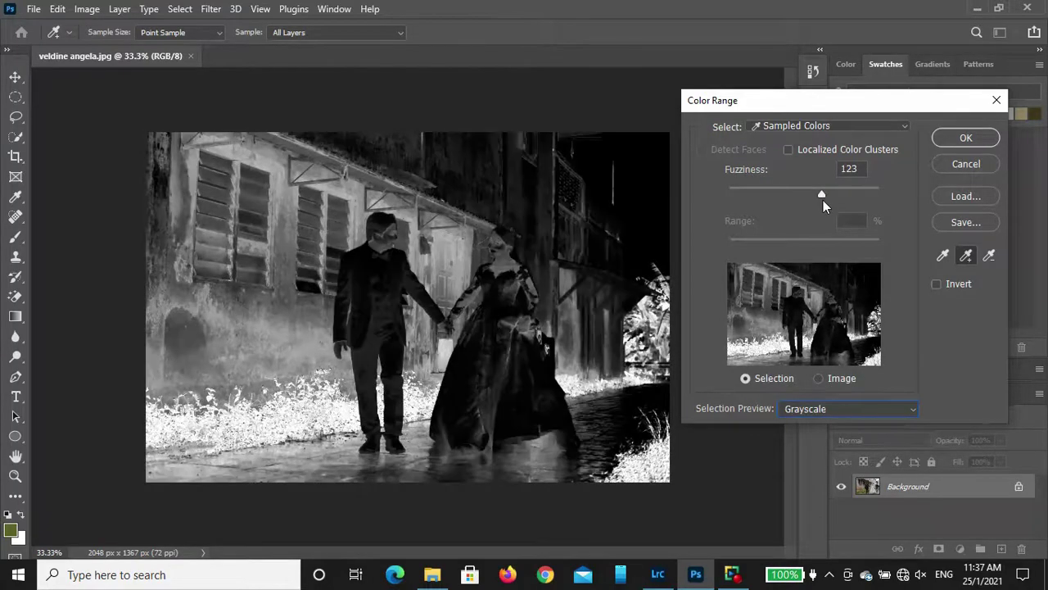
pyautogui.moveTo(823, 200)
pyautogui.mouseDown()
pyautogui.moveTo(806, 201)
pyautogui.moveTo(816, 205)
pyautogui.mouseUp()
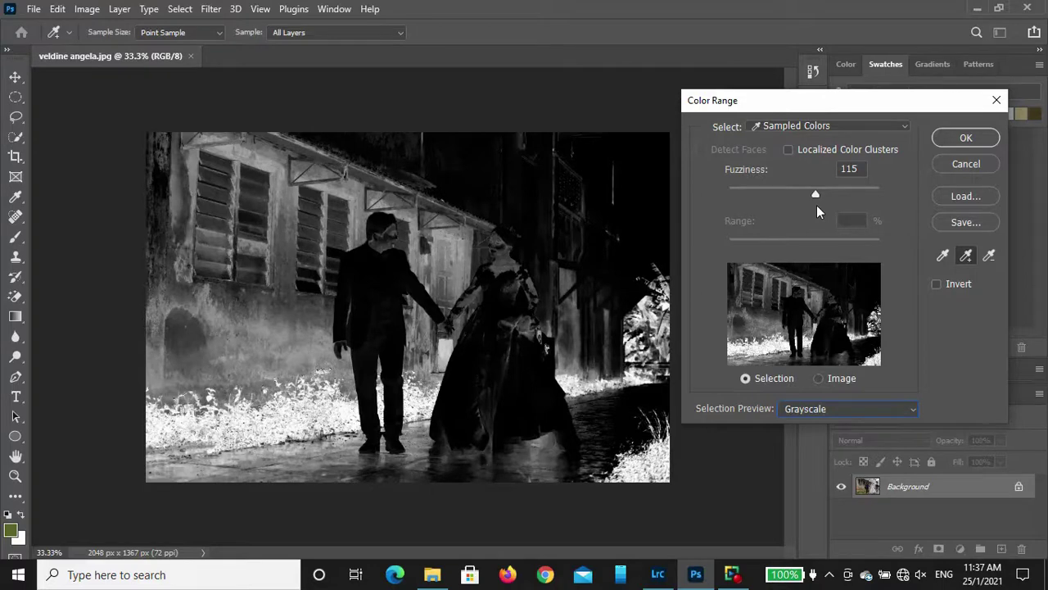
pyautogui.moveTo(817, 205)
pyautogui.mouseDown()
pyautogui.moveTo(829, 206)
pyautogui.moveTo(815, 208)
pyautogui.mouseUp()
# Step: Turn the grass selection into a white (ffffff) Solid Color fill layer and open its blending options
pyautogui.click(814, 209)
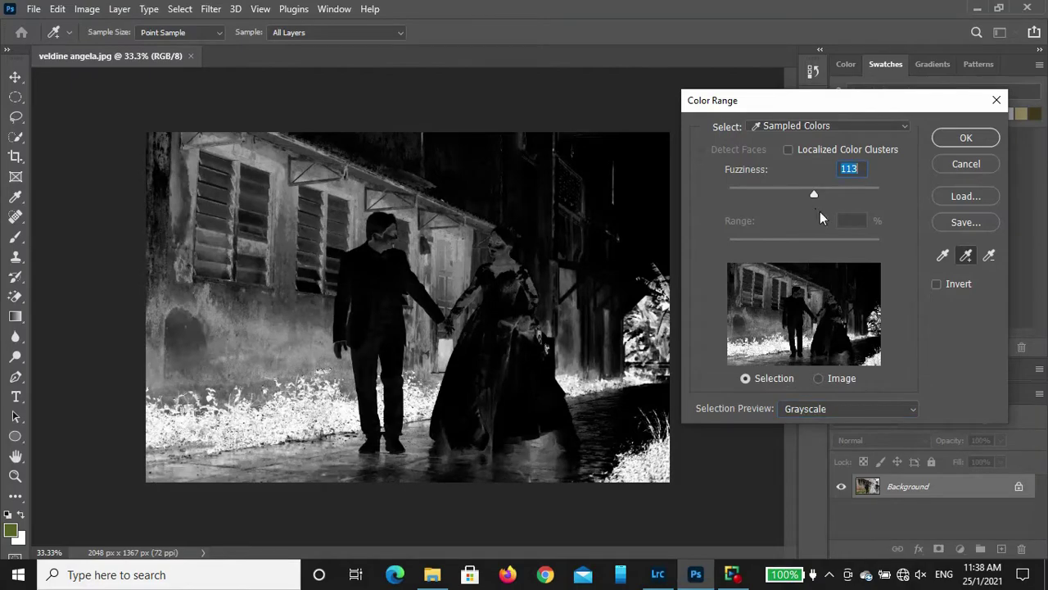
pyautogui.click(965, 136)
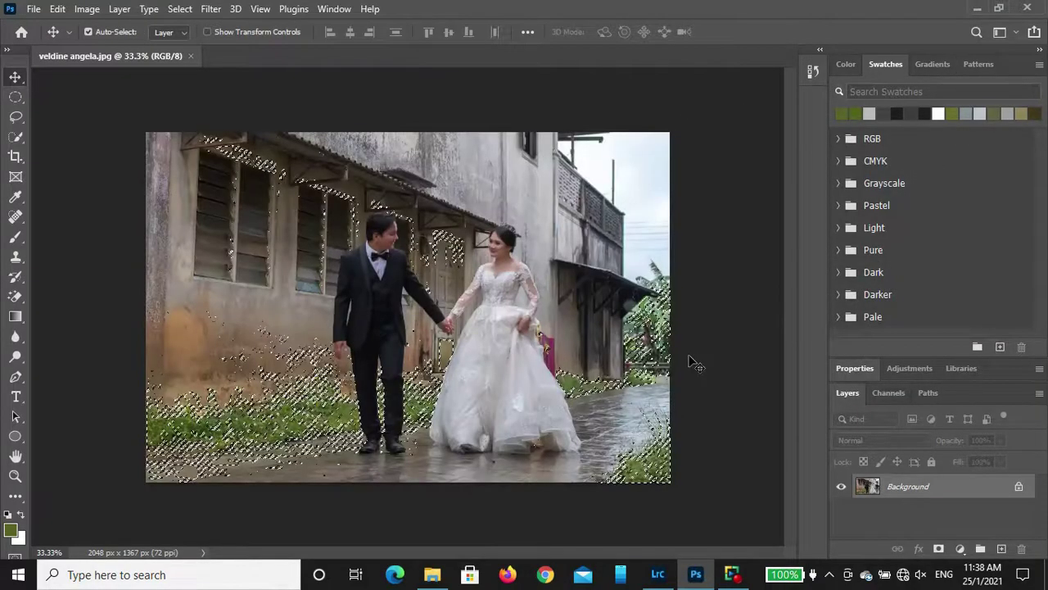
pyautogui.click(960, 548)
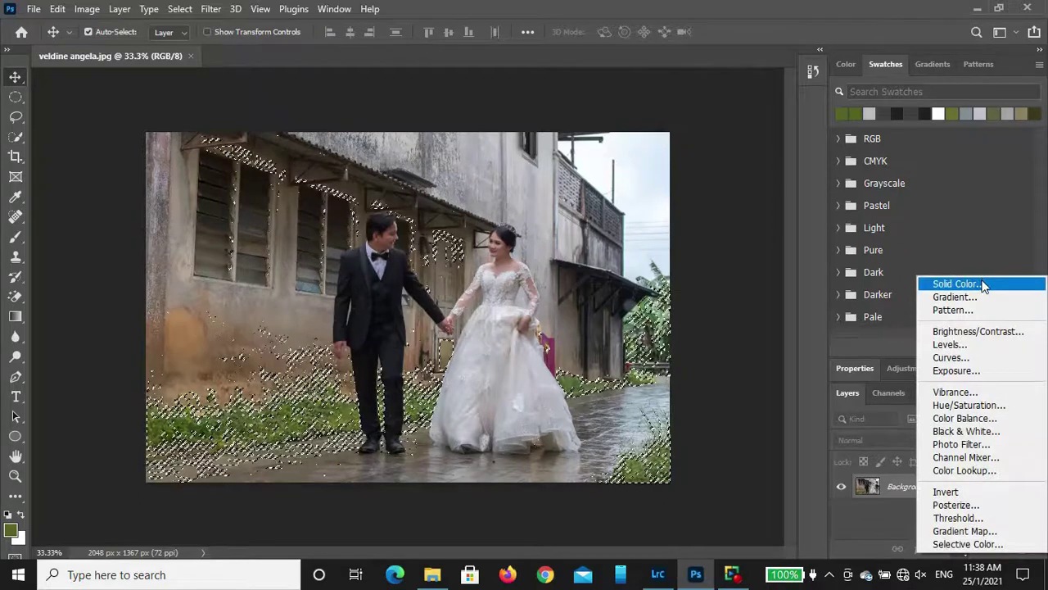
pyautogui.click(983, 284)
pyautogui.moveTo(610, 119); pyautogui.dragTo(537, 84)
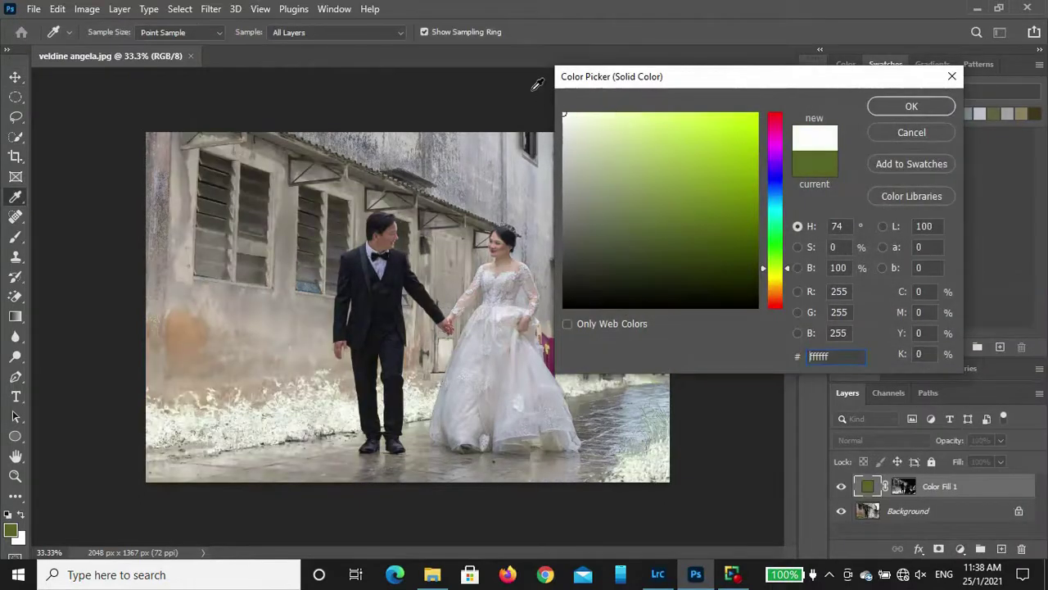
pyautogui.click(920, 109)
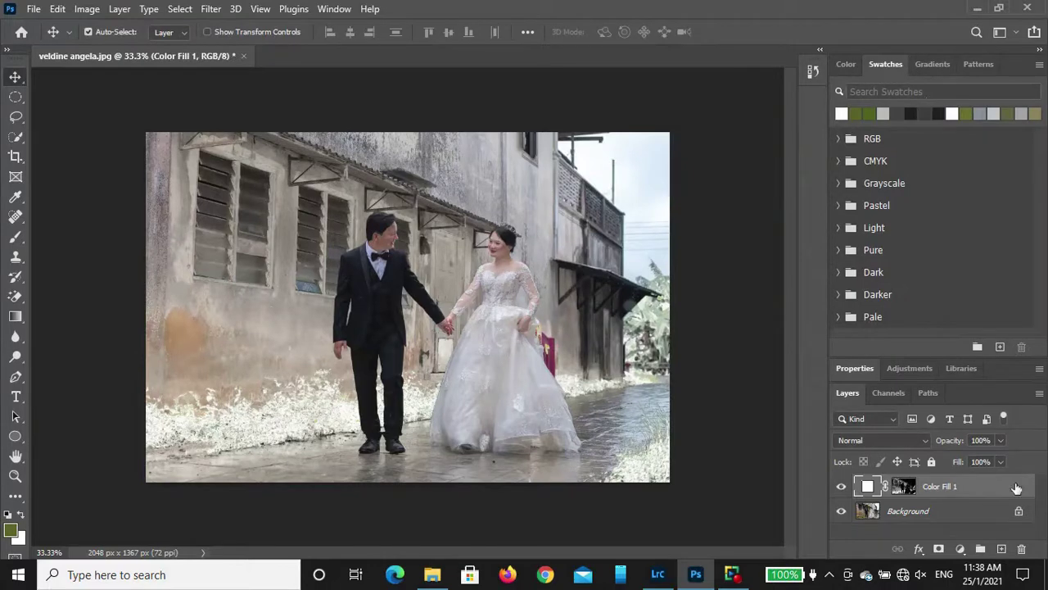
pyautogui.doubleClick(1016, 488)
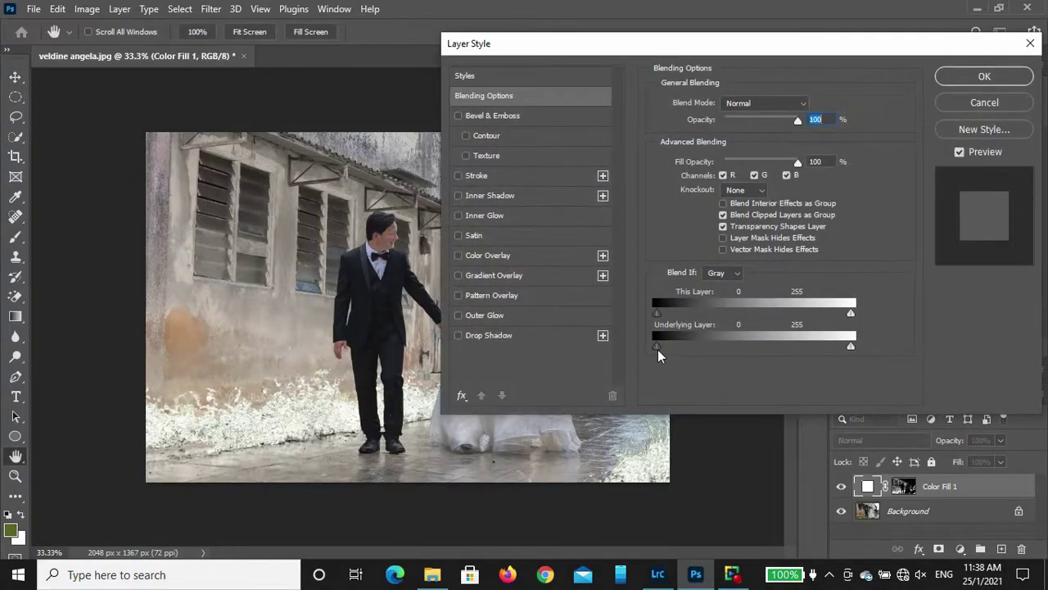
# Step: Split the Underlying Layer Blend If slider at 16/211 so white frost shows only on brighter grass
pyautogui.moveTo(656, 347); pyautogui.dragTo(728, 355)
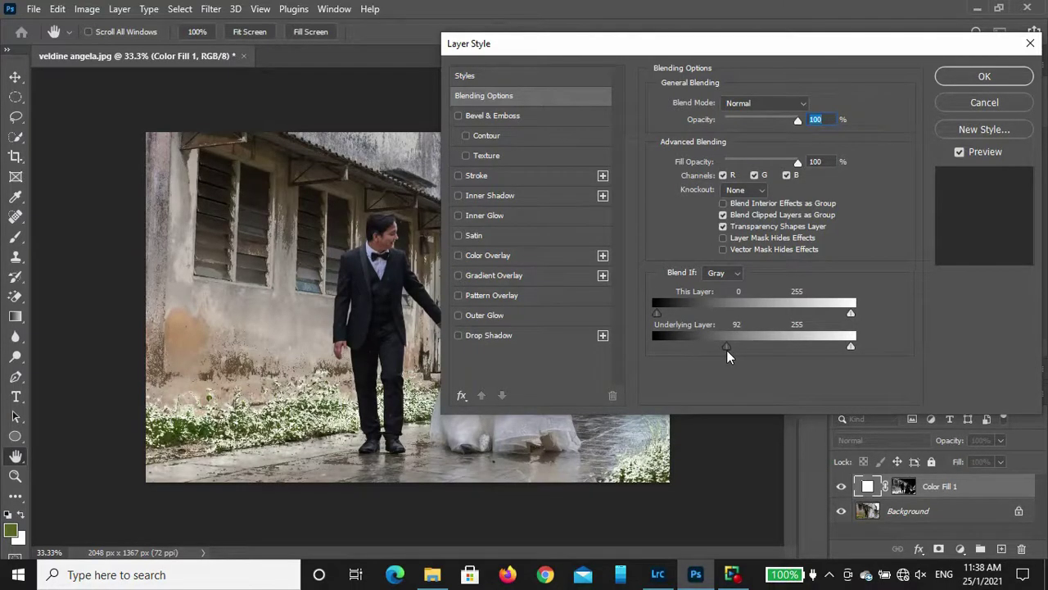
pyautogui.moveTo(728, 354); pyautogui.dragTo(808, 357)
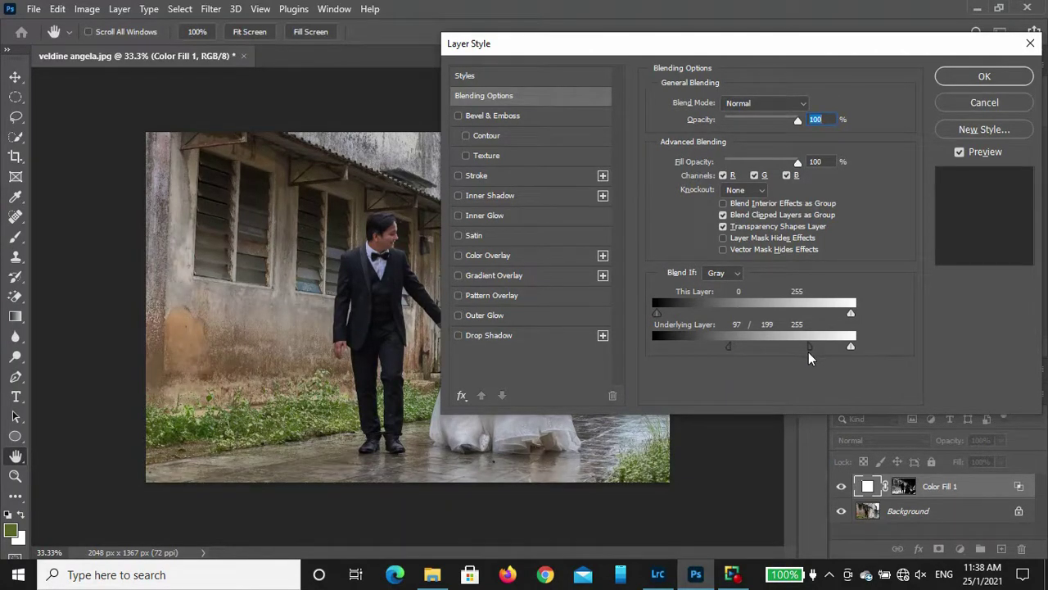
pyautogui.moveTo(729, 348); pyautogui.dragTo(742, 352)
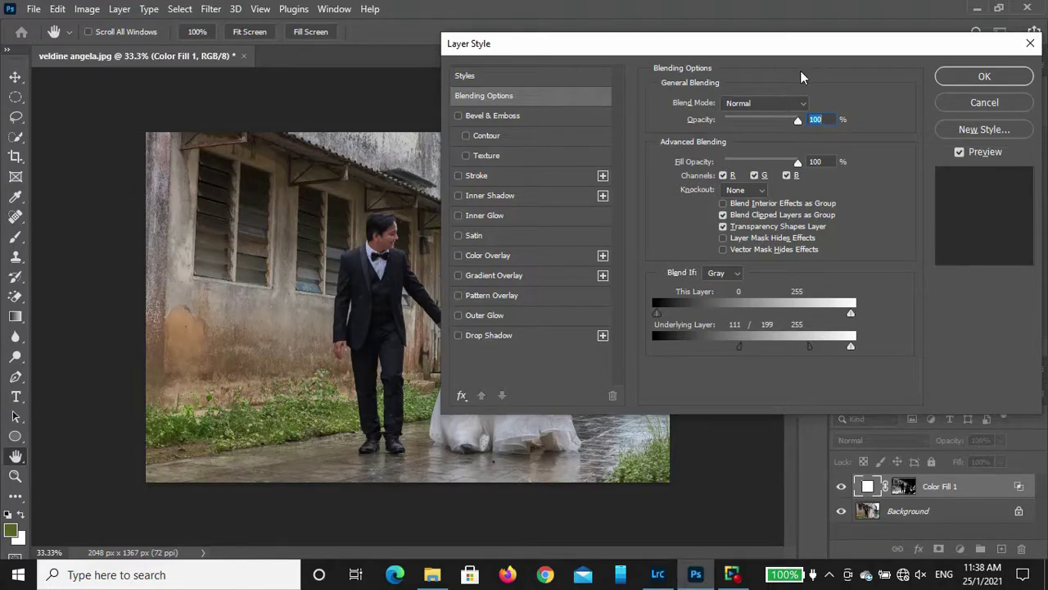
pyautogui.moveTo(745, 60); pyautogui.dragTo(848, 65)
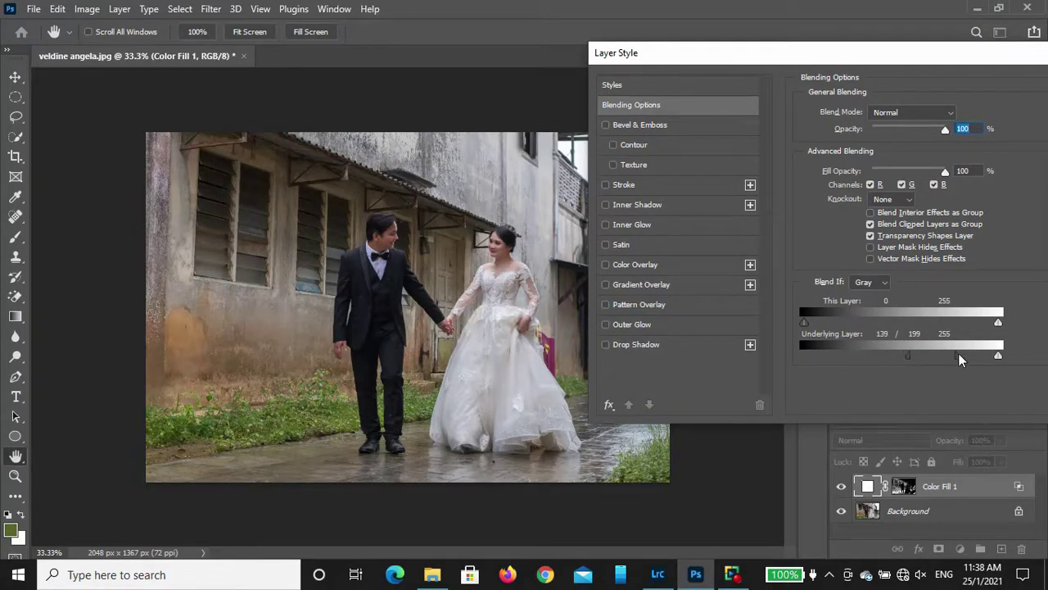
pyautogui.moveTo(958, 353); pyautogui.dragTo(946, 354)
pyautogui.moveTo(908, 354); pyautogui.dragTo(850, 355)
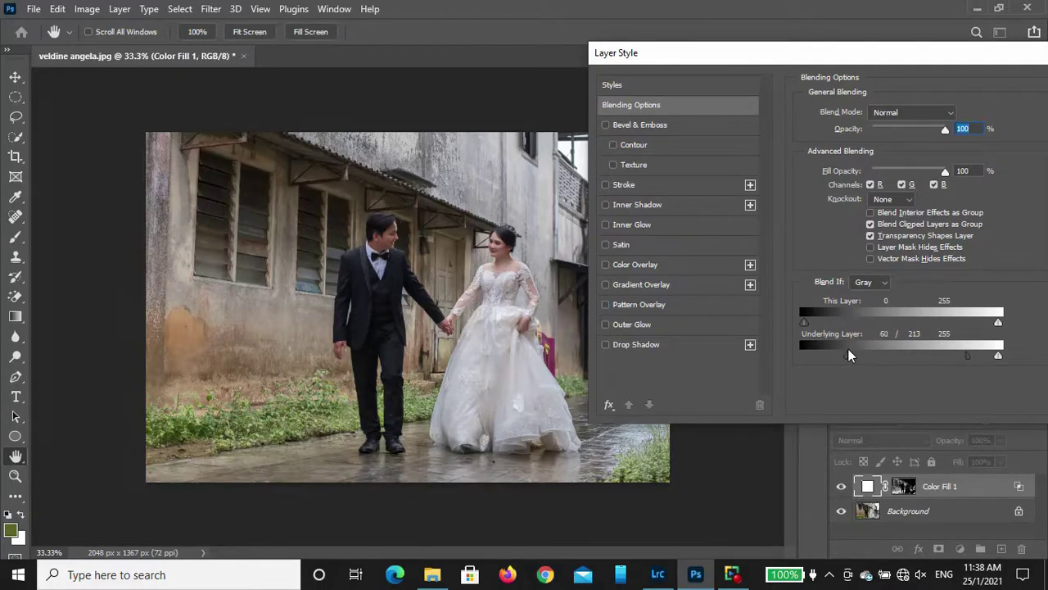
pyautogui.moveTo(845, 349); pyautogui.dragTo(830, 346)
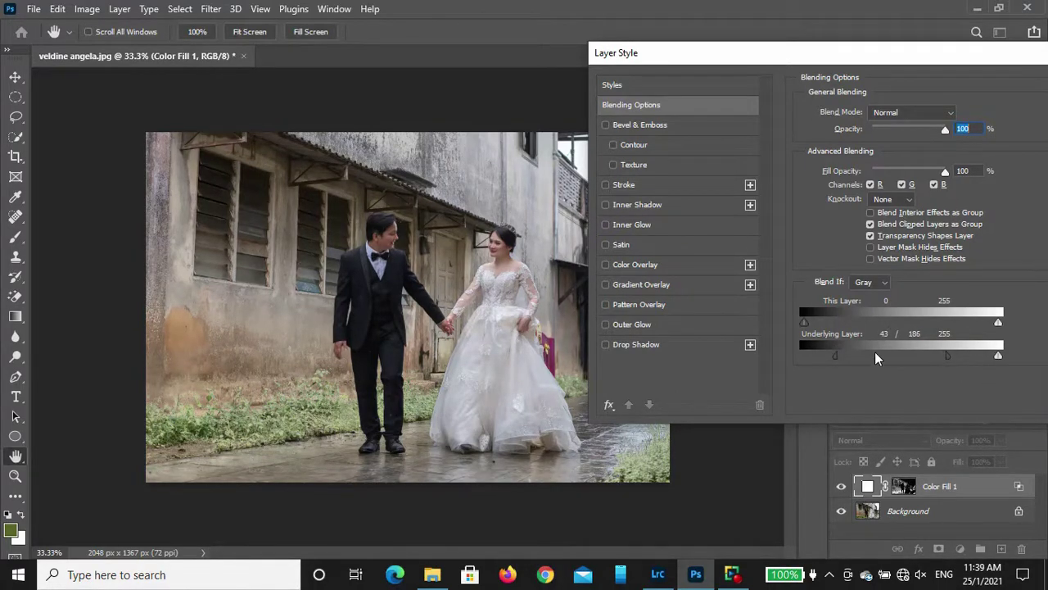
pyautogui.moveTo(837, 357); pyautogui.dragTo(831, 357)
pyautogui.moveTo(949, 356)
pyautogui.mouseDown()
pyautogui.moveTo(916, 361)
pyautogui.moveTo(965, 363)
pyautogui.mouseUp()
pyautogui.moveTo(823, 354); pyautogui.dragTo(817, 354)
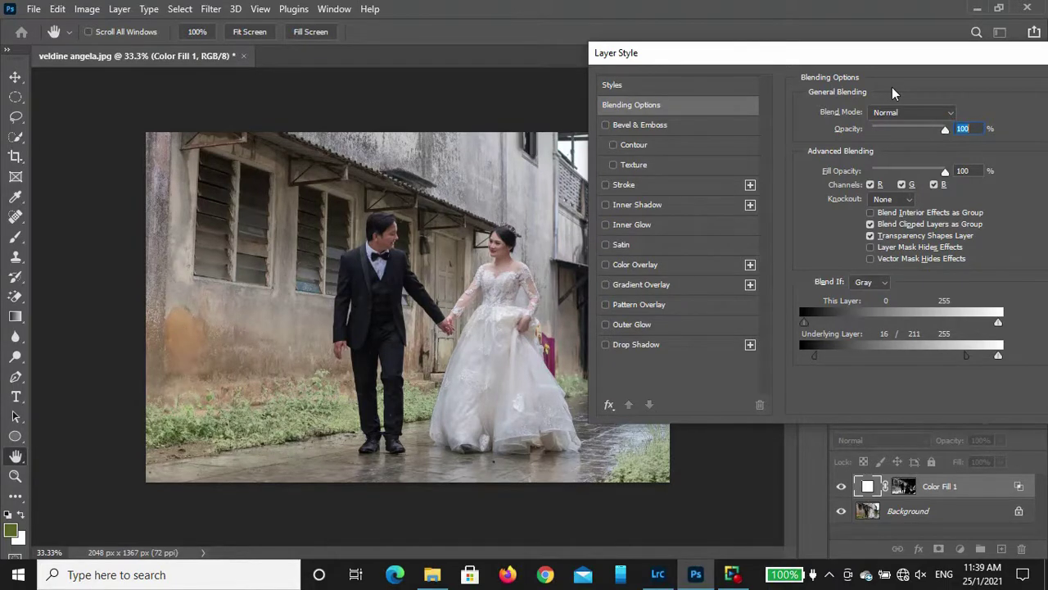
pyautogui.moveTo(861, 57)
pyautogui.mouseDown()
pyautogui.moveTo(512, 46)
pyautogui.moveTo(612, 48)
pyautogui.mouseUp()
# Step: Apply the blend, hide the fill layer, rename it 'Snow', and select the Background layer
pyautogui.click(797, 73)
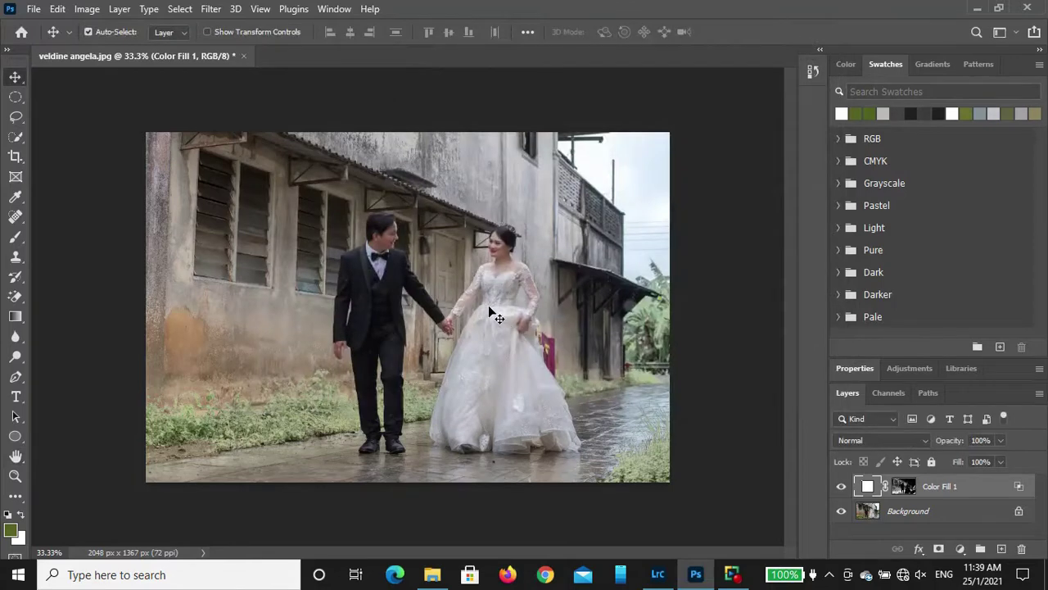
pyautogui.click(841, 486)
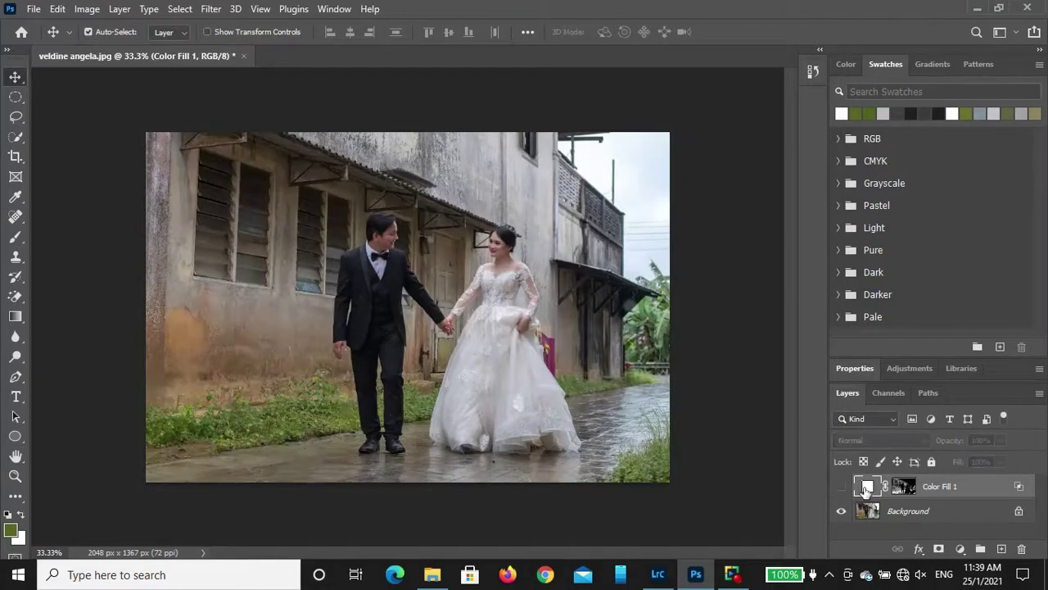
pyautogui.doubleClick(954, 488)
pyautogui.write('S')
pyautogui.write('now')
pyautogui.press('Return')
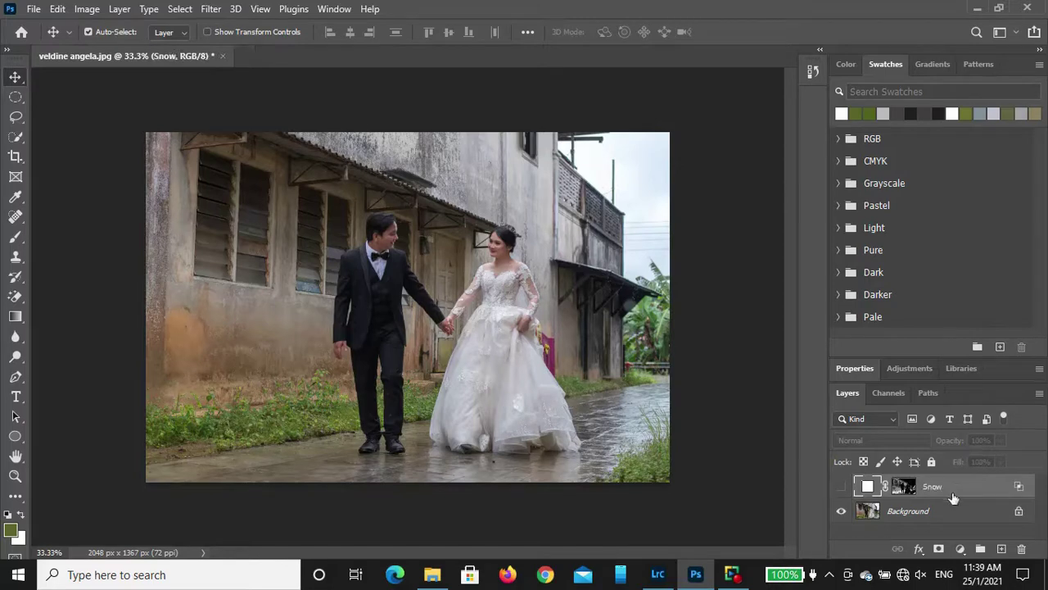
pyautogui.click(978, 513)
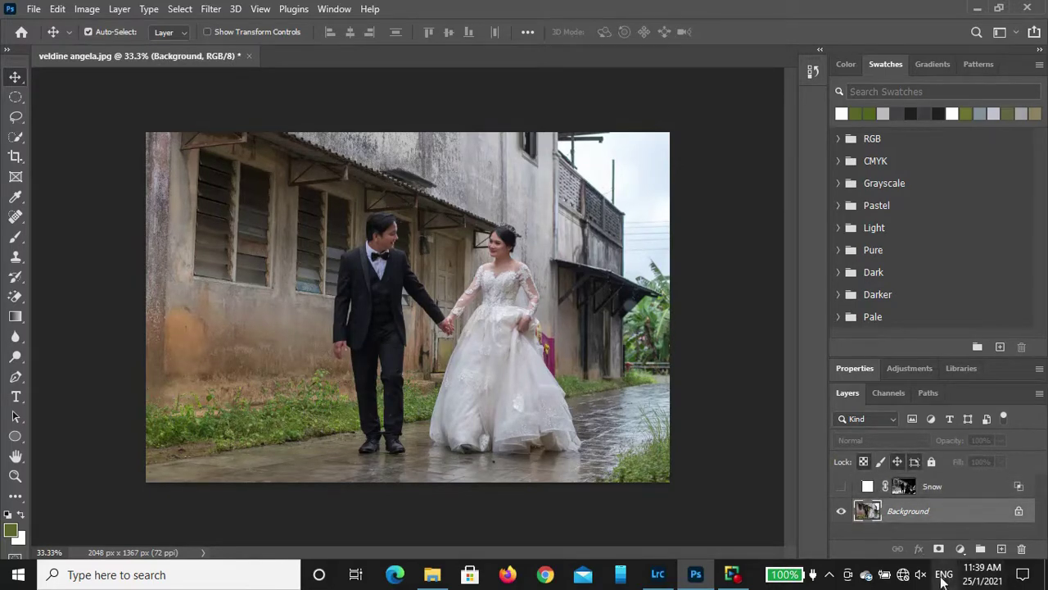
pyautogui.click(959, 548)
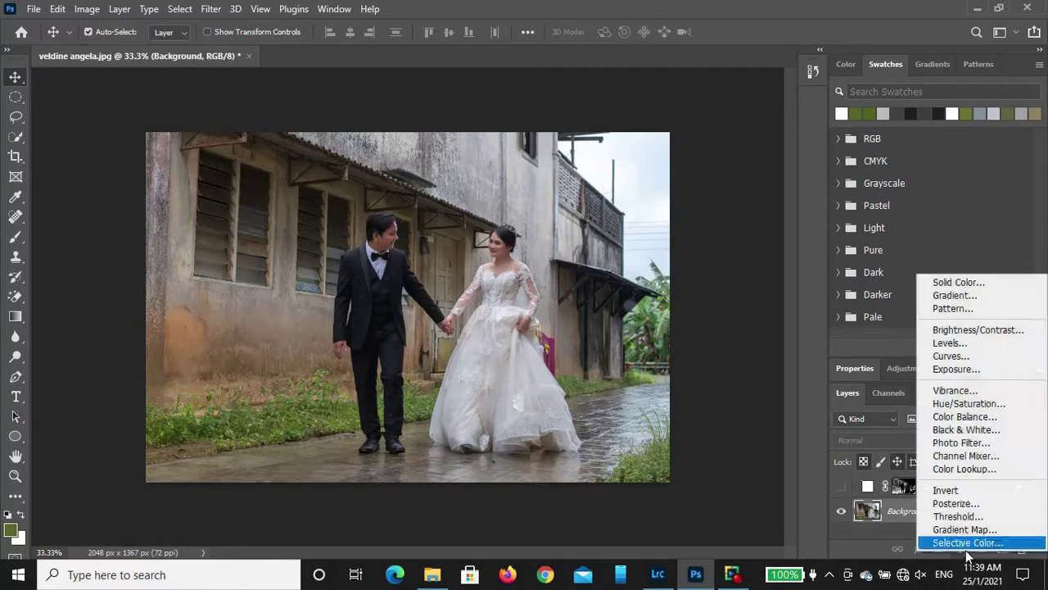
# Step: Add a Hue/Saturation adjustment targeting the sampled grass colours, shifting their hue by +180
pyautogui.click(982, 404)
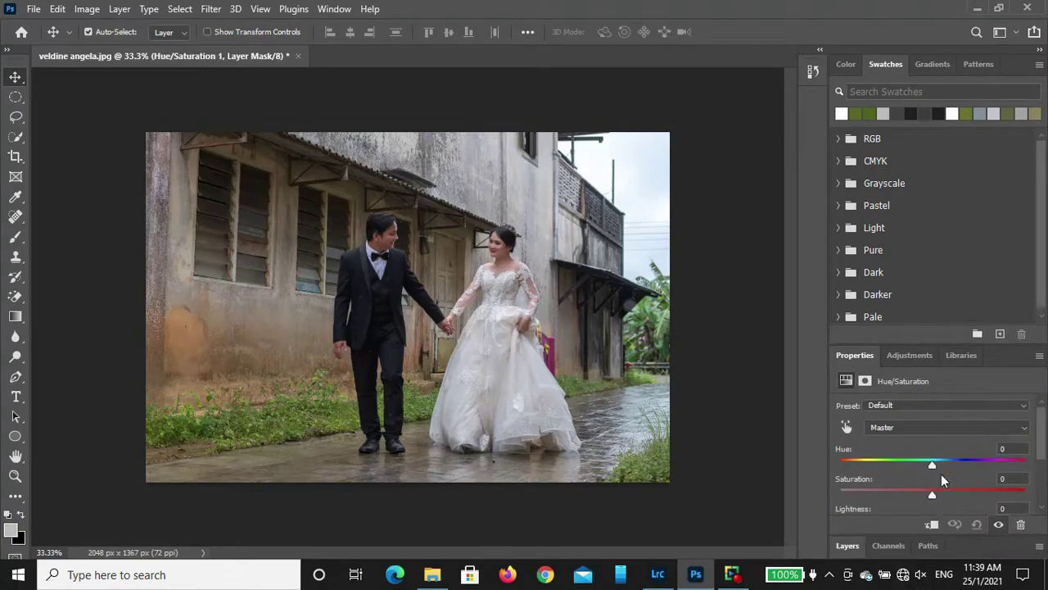
pyautogui.click(846, 426)
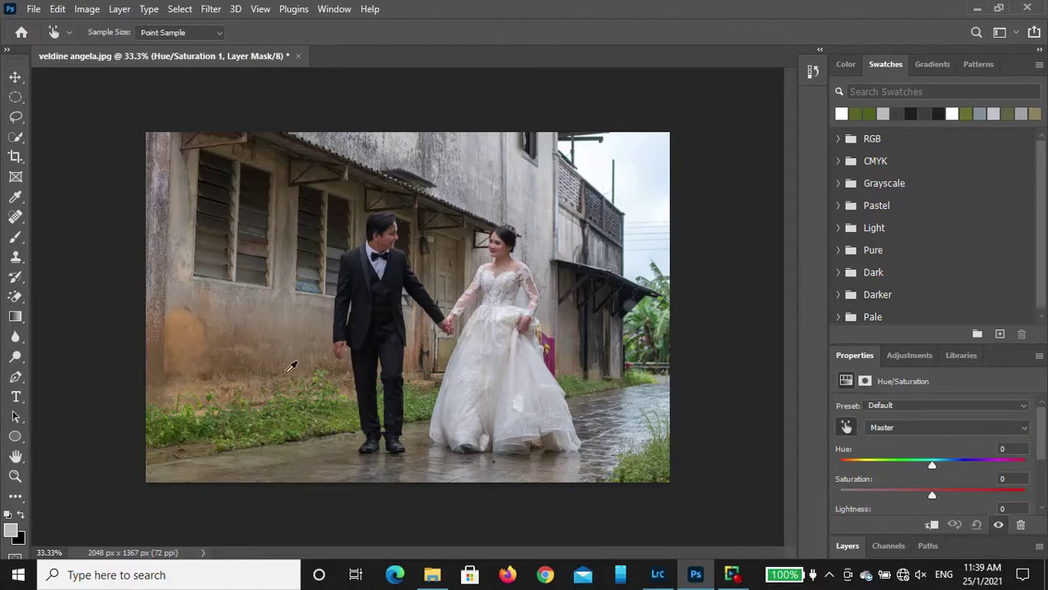
pyautogui.click(286, 413)
pyautogui.moveTo(932, 467); pyautogui.dragTo(1041, 467)
# Step: Widen the Yellows colour range toward the greens so more grass and foliage is affected
pyautogui.scroll(-2, 895, 496)
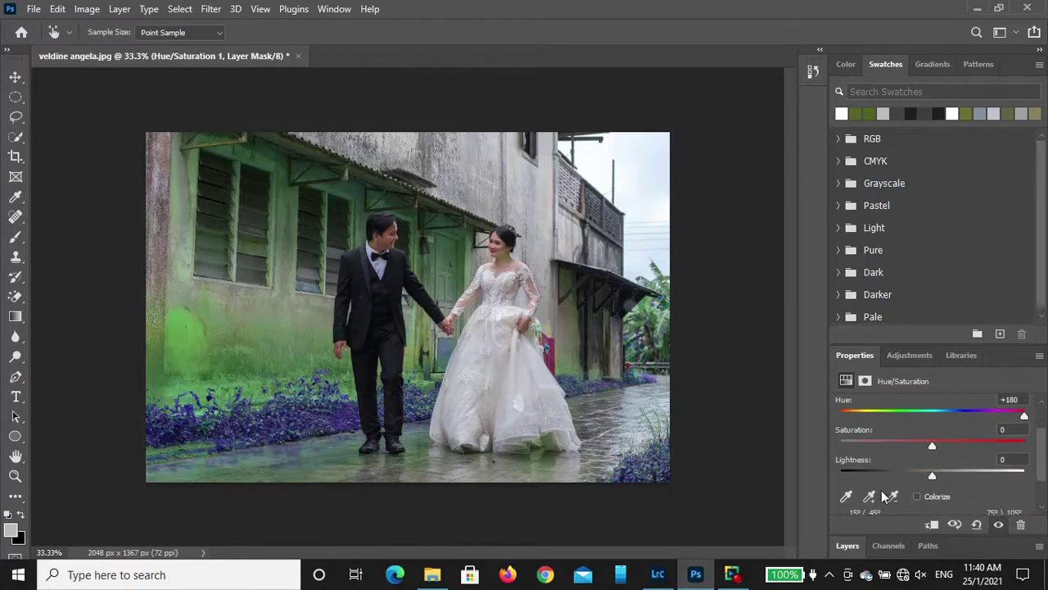
pyautogui.scroll(-1, 895, 492)
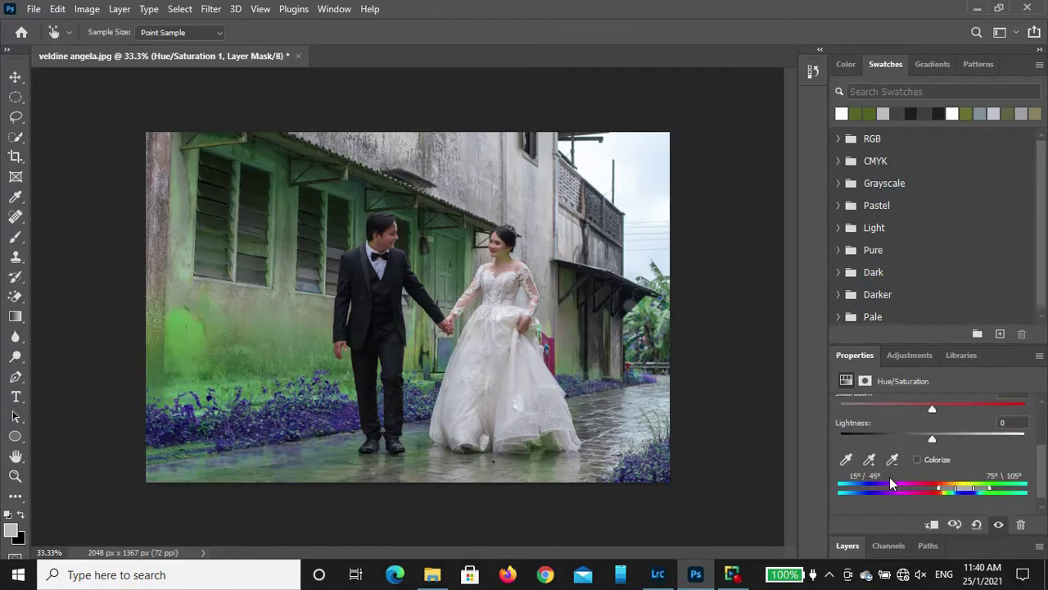
pyautogui.scroll(-1, 892, 485)
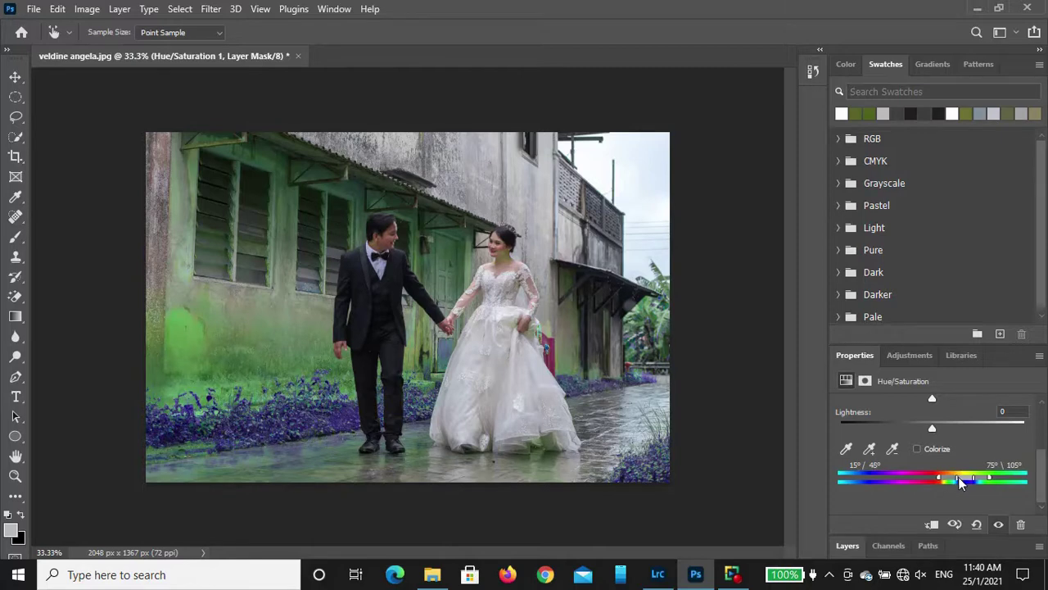
pyautogui.moveTo(959, 481); pyautogui.dragTo(961, 483)
pyautogui.moveTo(958, 480); pyautogui.dragTo(958, 480)
pyautogui.moveTo(975, 481); pyautogui.dragTo(985, 483)
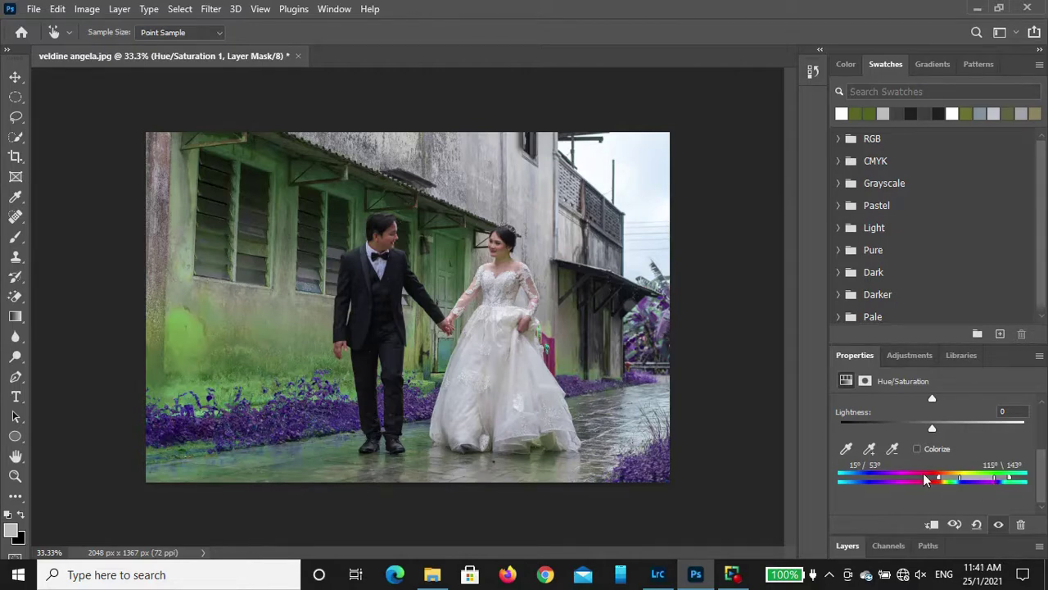
pyautogui.scroll(3, 909, 472)
pyautogui.scroll(1, 909, 475)
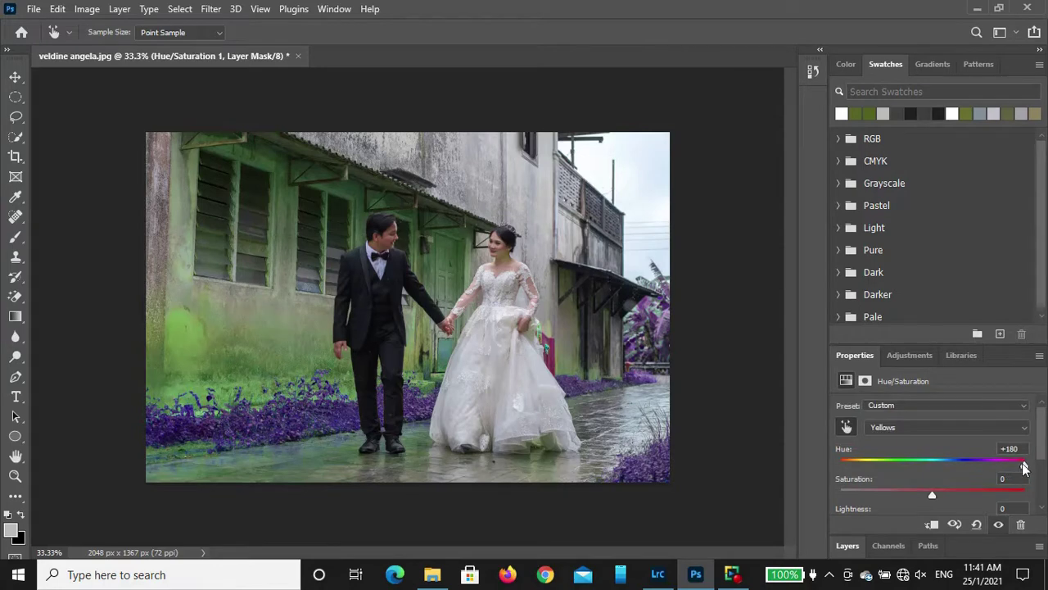
# Step: Reset the Hue to 0 and desaturate the targeted grass colours
pyautogui.click(1024, 448)
pyautogui.press('BackSpace')
pyautogui.write('0')
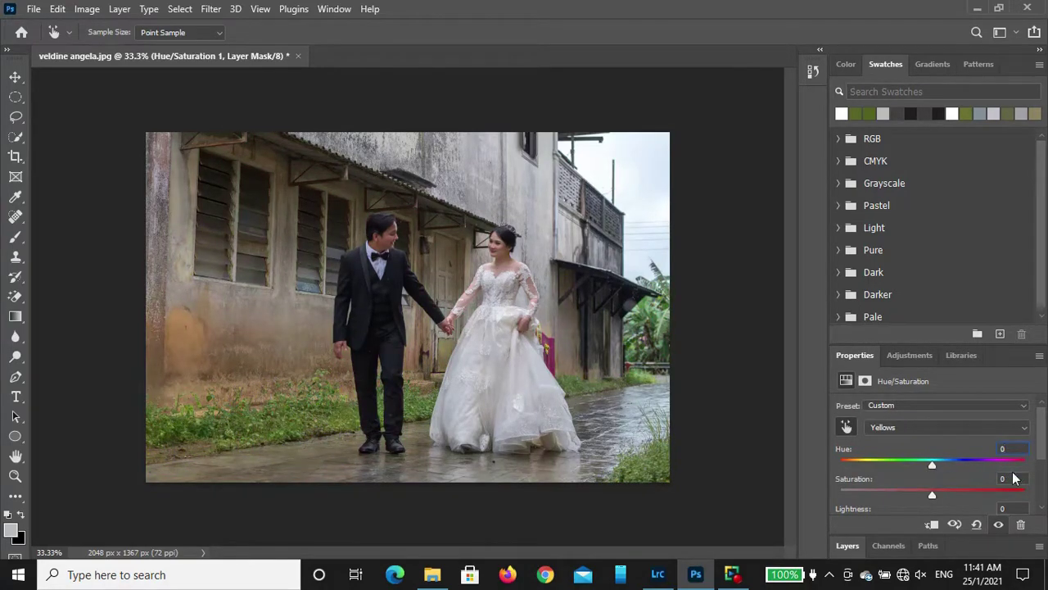
pyautogui.moveTo(934, 494); pyautogui.dragTo(863, 495)
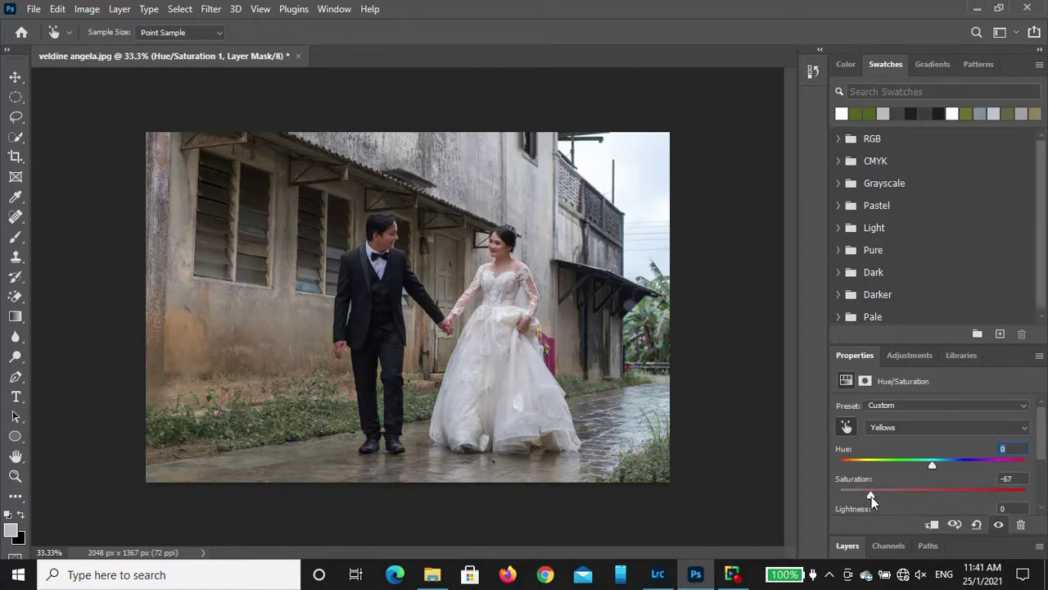
pyautogui.moveTo(872, 496); pyautogui.dragTo(884, 496)
pyautogui.moveTo(869, 500); pyautogui.dragTo(866, 499)
# Step: Lighten the grass and fine-tune it to Saturation -52 and Lightness +26
pyautogui.scroll(-3, 918, 488)
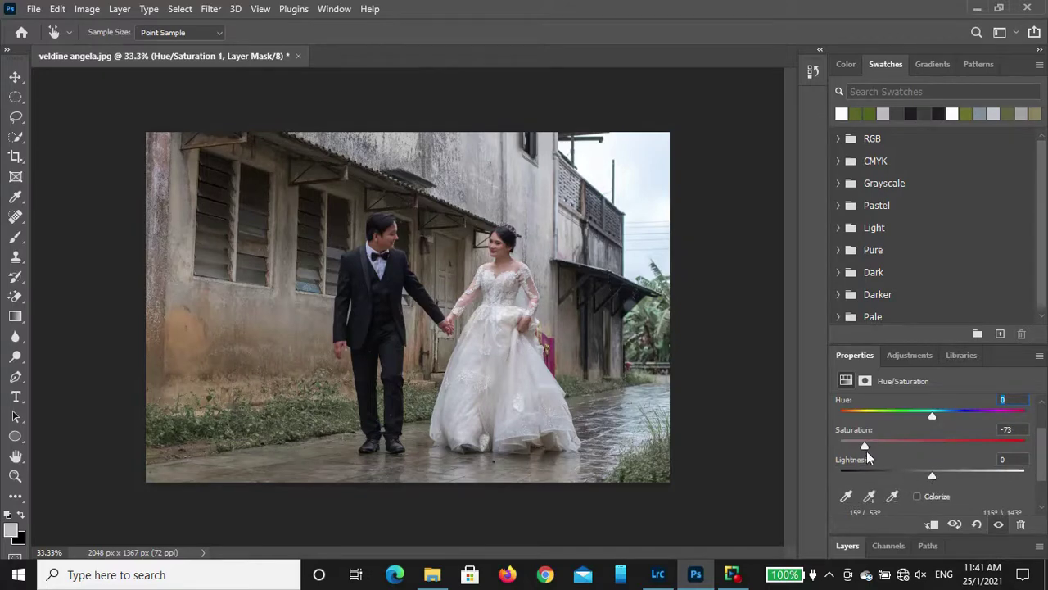
pyautogui.moveTo(933, 477); pyautogui.dragTo(962, 477)
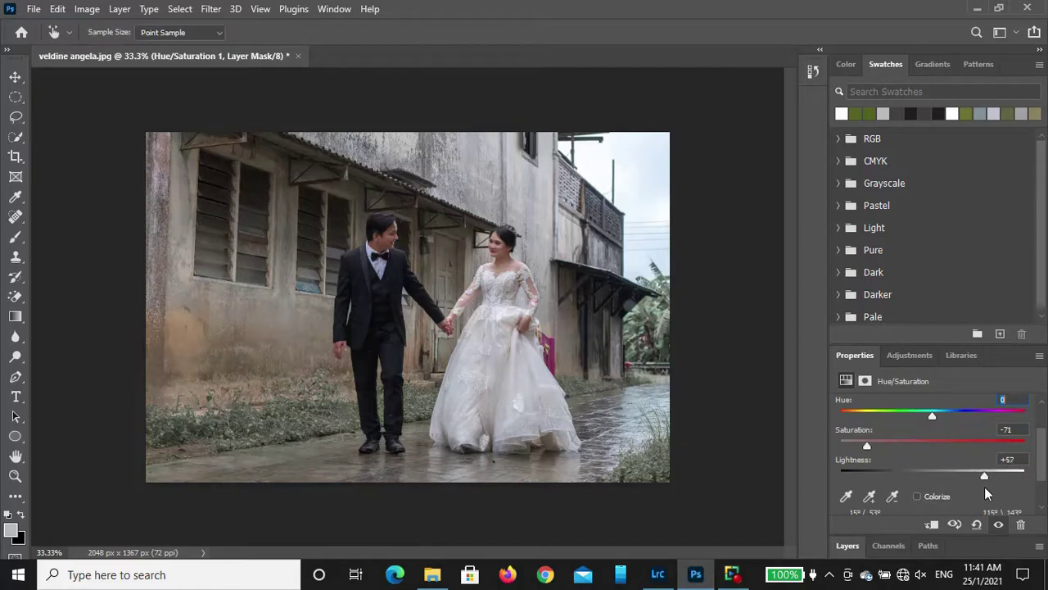
pyautogui.moveTo(878, 446); pyautogui.dragTo(901, 447)
pyautogui.moveTo(901, 453)
pyautogui.mouseDown()
pyautogui.moveTo(914, 455)
pyautogui.moveTo(885, 460)
pyautogui.mouseUp()
pyautogui.moveTo(986, 476); pyautogui.dragTo(961, 476)
pyautogui.moveTo(963, 473); pyautogui.dragTo(960, 473)
# Step: Show the Snow layer again and select the Hue/Saturation 1 adjustment layer
pyautogui.click(857, 546)
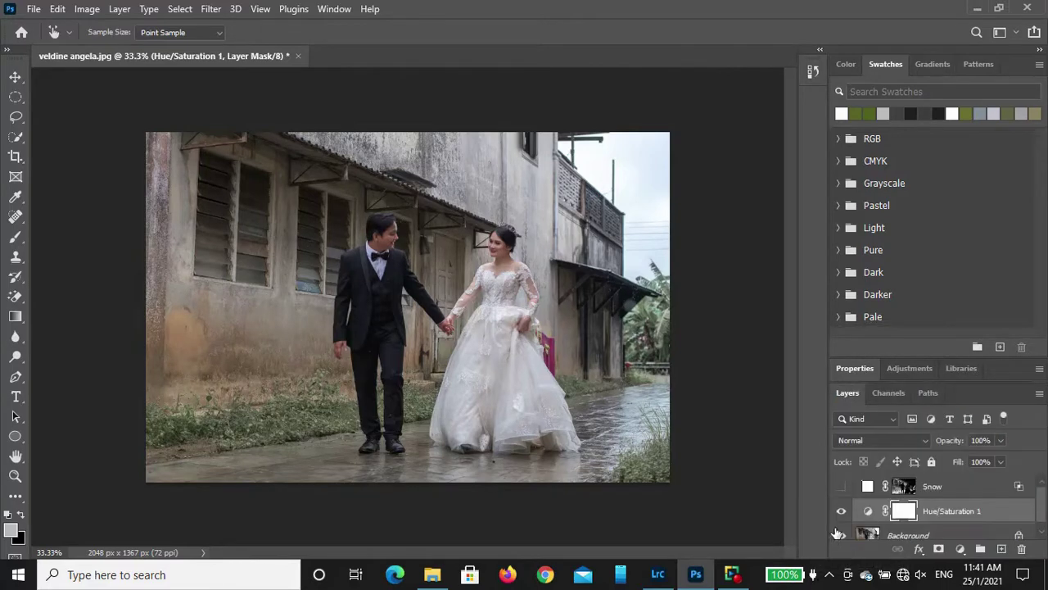
pyautogui.click(840, 488)
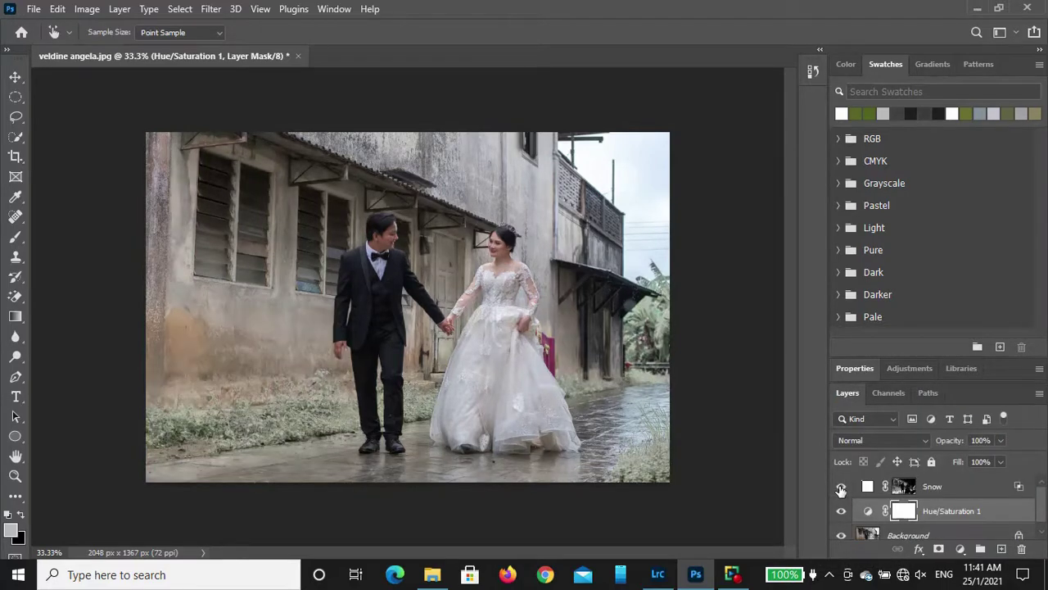
pyautogui.press('v')
pyautogui.click(1020, 515)
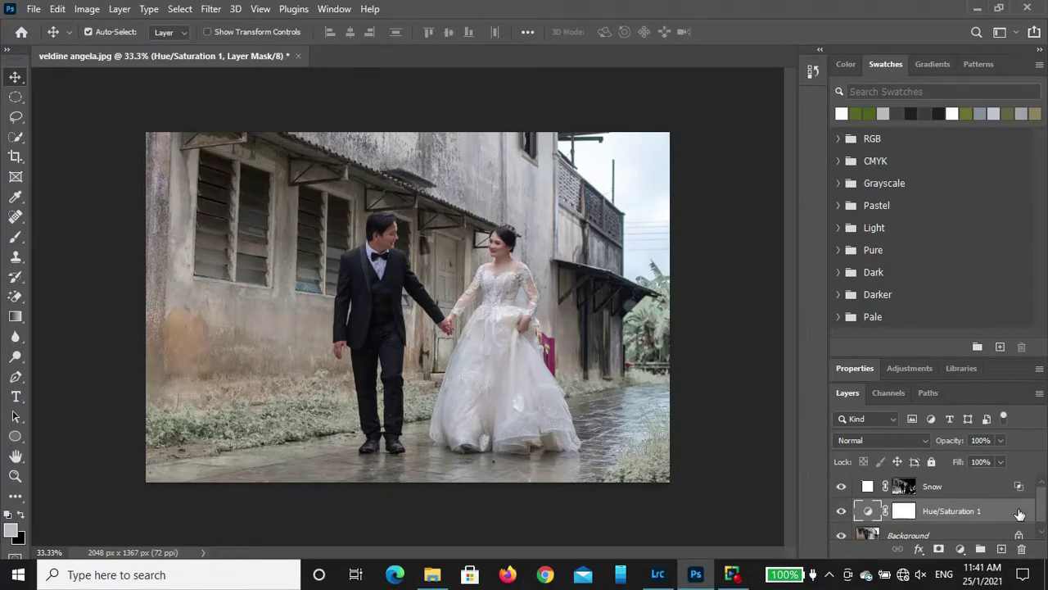
# Step: Limit the Hue/Saturation 1 effect to brighter tones with Underlying Layer Blend If split at 75/163
pyautogui.doubleClick(1019, 514)
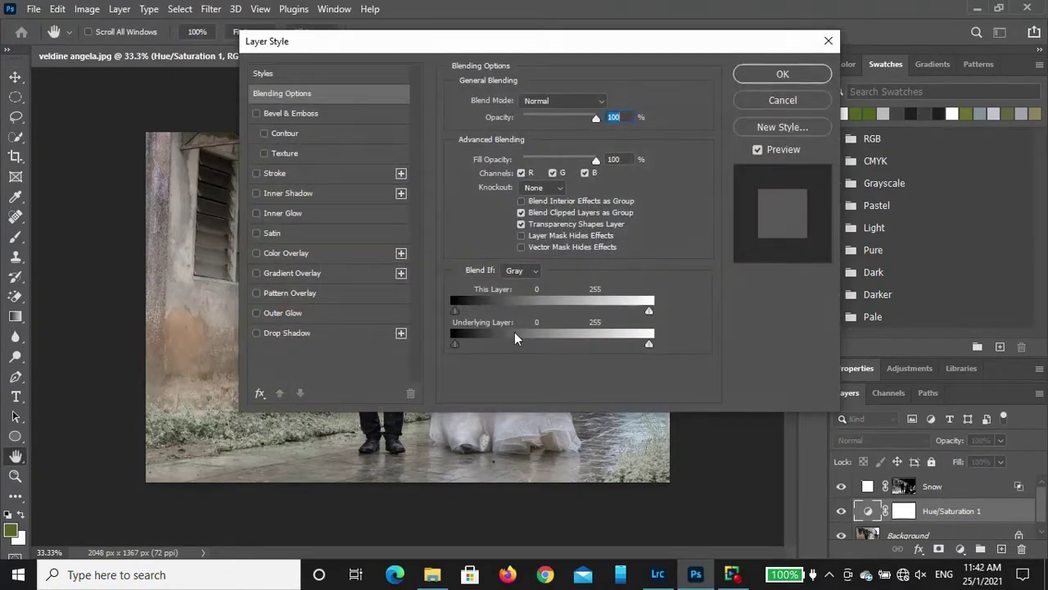
pyautogui.moveTo(332, 41); pyautogui.dragTo(699, 100)
pyautogui.moveTo(822, 403)
pyautogui.mouseDown()
pyautogui.moveTo(888, 425)
pyautogui.moveTo(877, 402)
pyautogui.mouseUp()
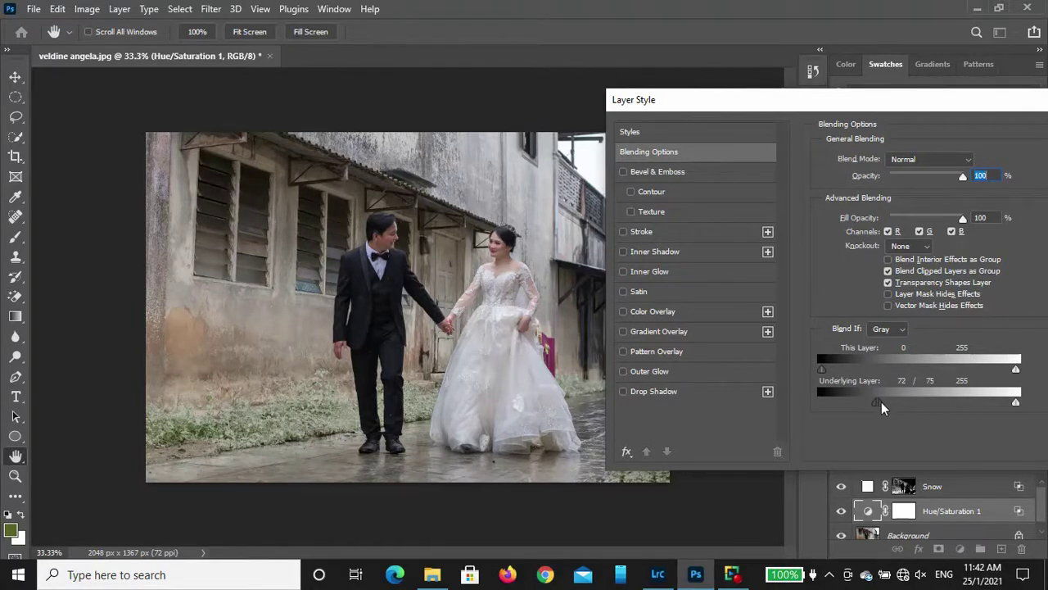
pyautogui.moveTo(882, 407)
pyautogui.mouseDown()
pyautogui.moveTo(967, 424)
pyautogui.moveTo(950, 422)
pyautogui.mouseUp()
pyautogui.moveTo(890, 405); pyautogui.dragTo(880, 404)
pyautogui.moveTo(950, 408); pyautogui.dragTo(946, 407)
pyautogui.moveTo(899, 109); pyautogui.dragTo(609, 119)
# Step: Apply the blending options and zoom in on the couple's faces
pyautogui.click(948, 143)
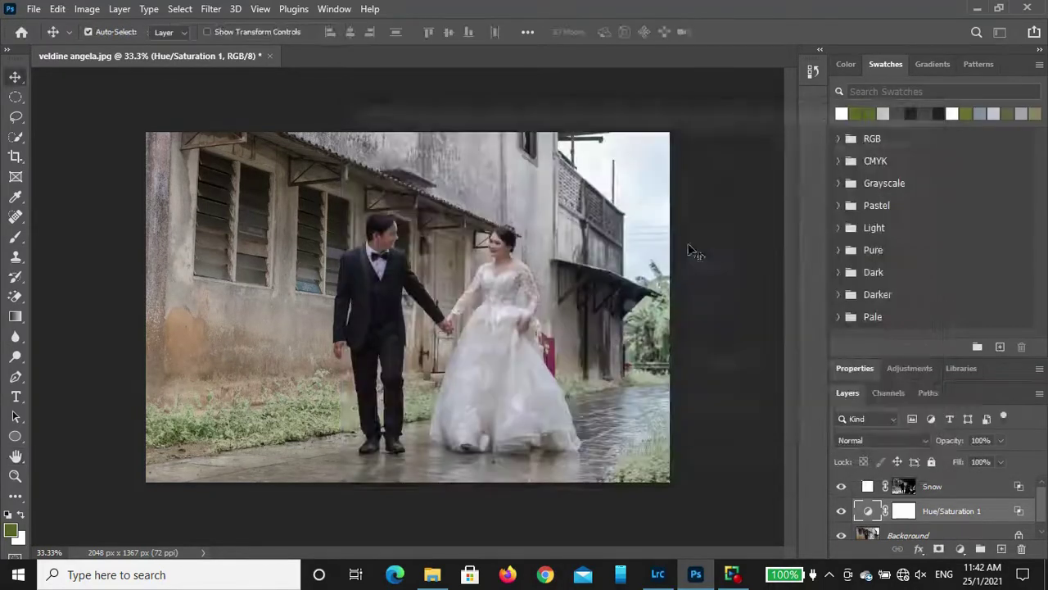
pyautogui.click(15, 475)
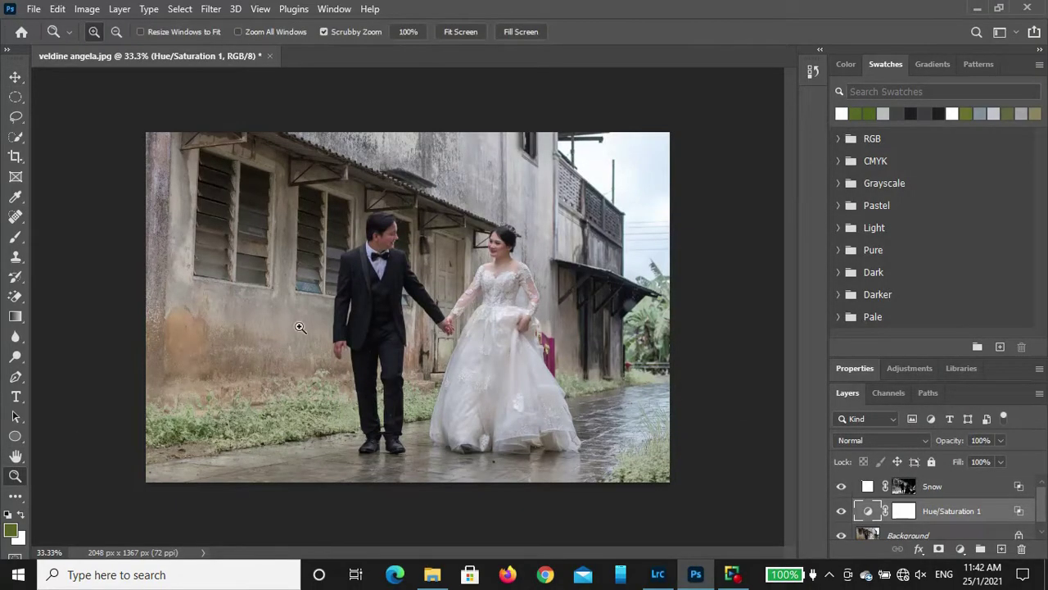
pyautogui.click(397, 215)
pyautogui.click(389, 239)
pyautogui.click(368, 253)
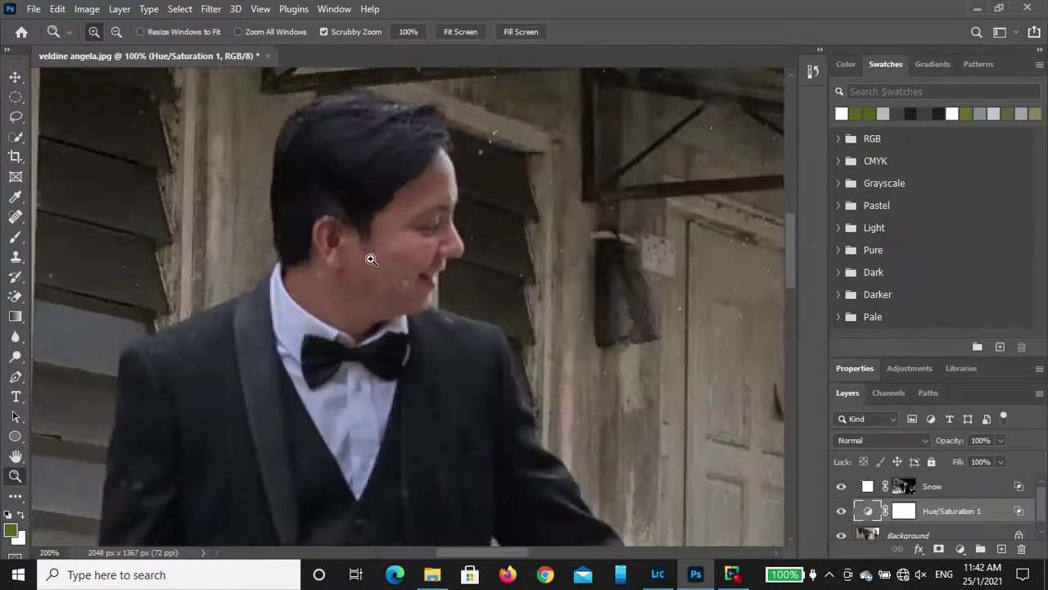
pyautogui.moveTo(528, 288)
pyautogui.mouseDown()
pyautogui.moveTo(192, 346)
pyautogui.moveTo(158, 309)
pyautogui.mouseUp()
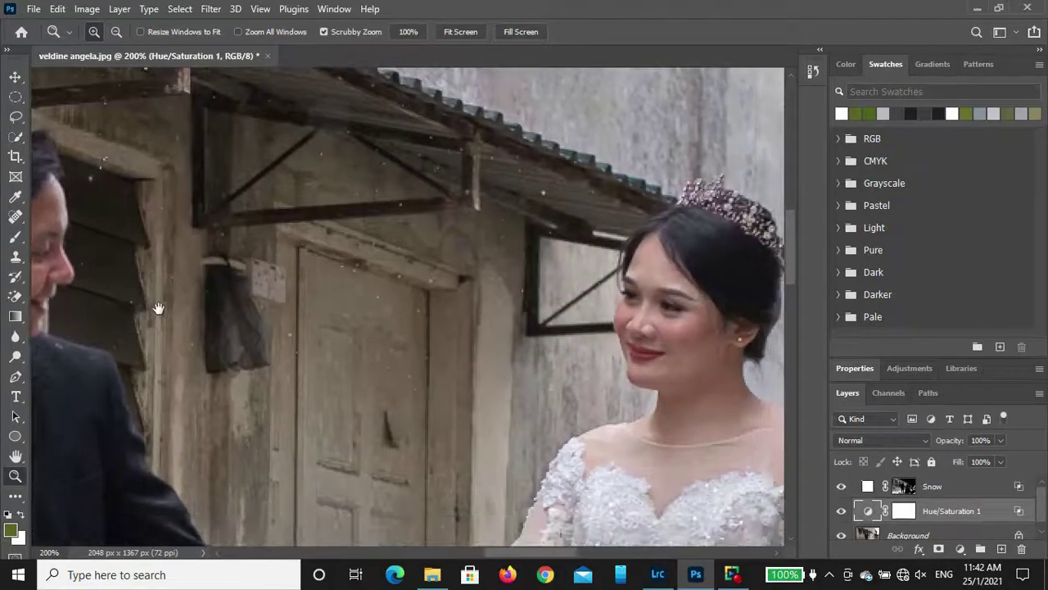
pyautogui.moveTo(614, 312); pyautogui.dragTo(533, 322)
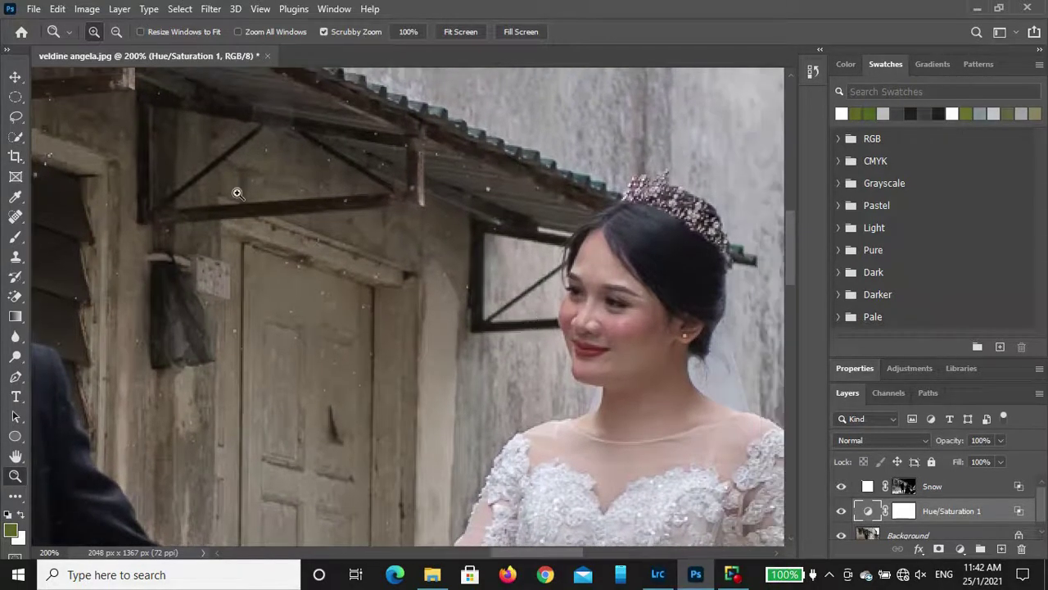
# Step: Paint black on the Snow layer mask to hide the frost from the bride's face
pyautogui.click(22, 237)
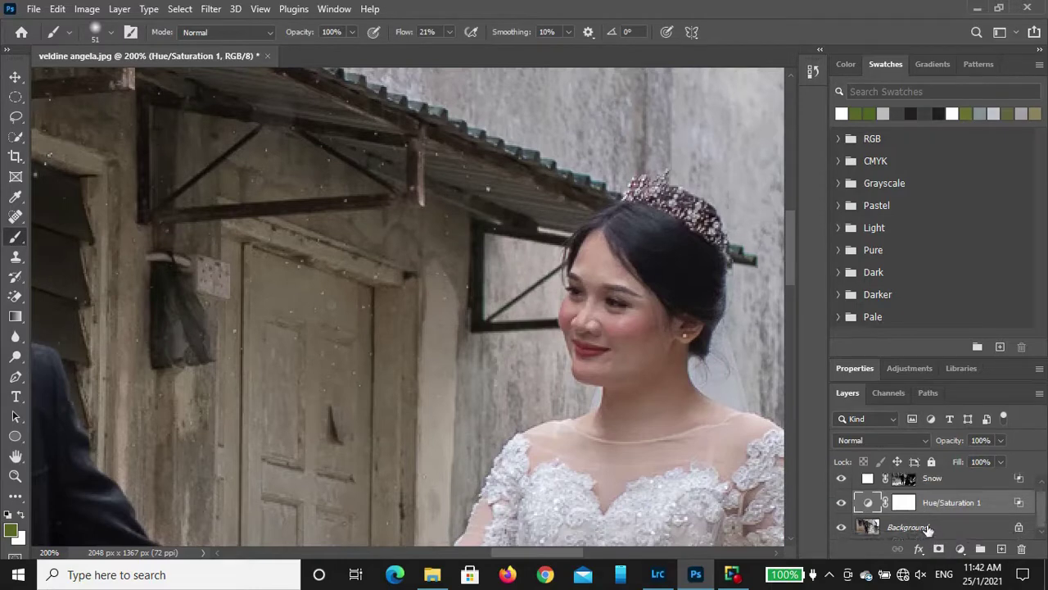
pyautogui.click(904, 486)
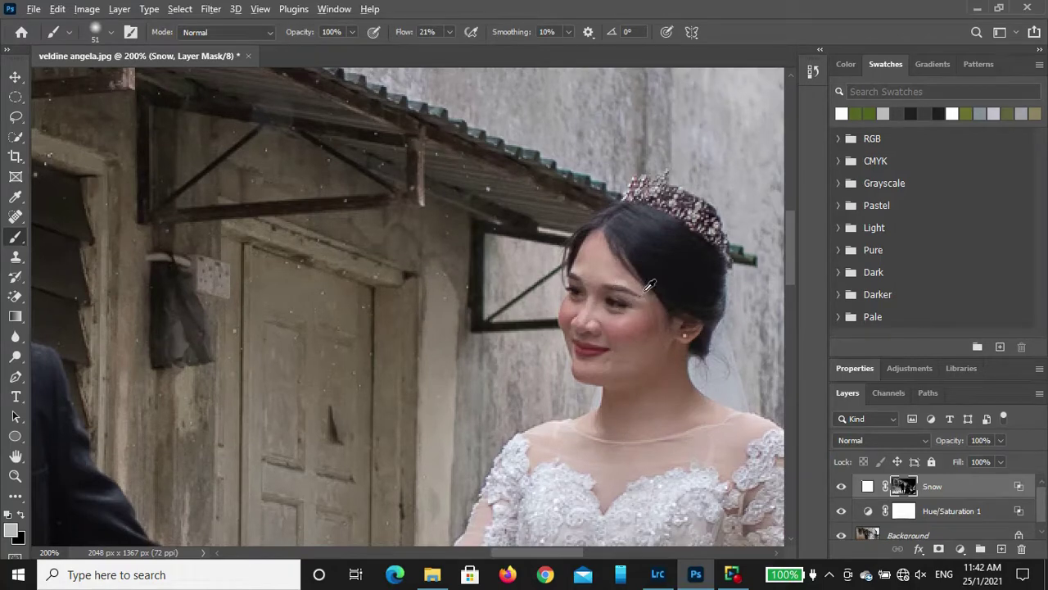
pyautogui.press('x')
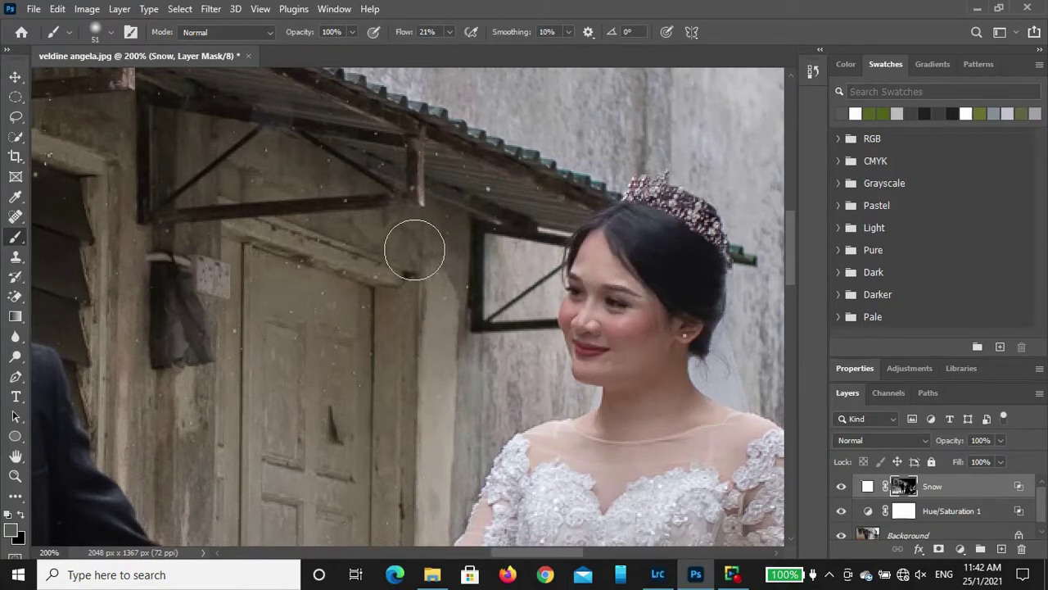
pyautogui.hscroll(2, 532, 281)
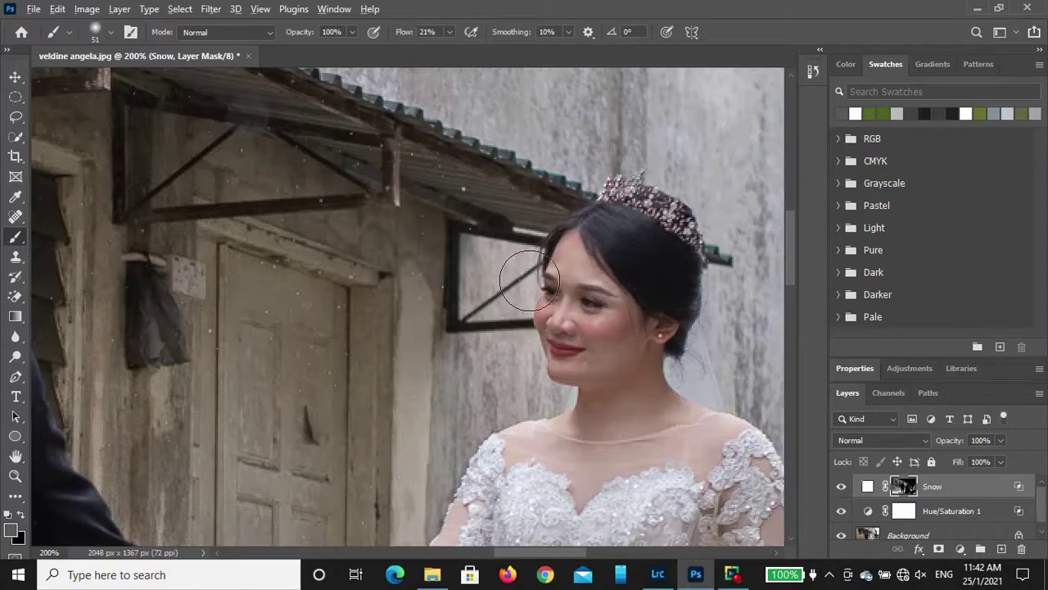
pyautogui.scroll(-3, 529, 281)
pyautogui.scroll(2, 561, 275)
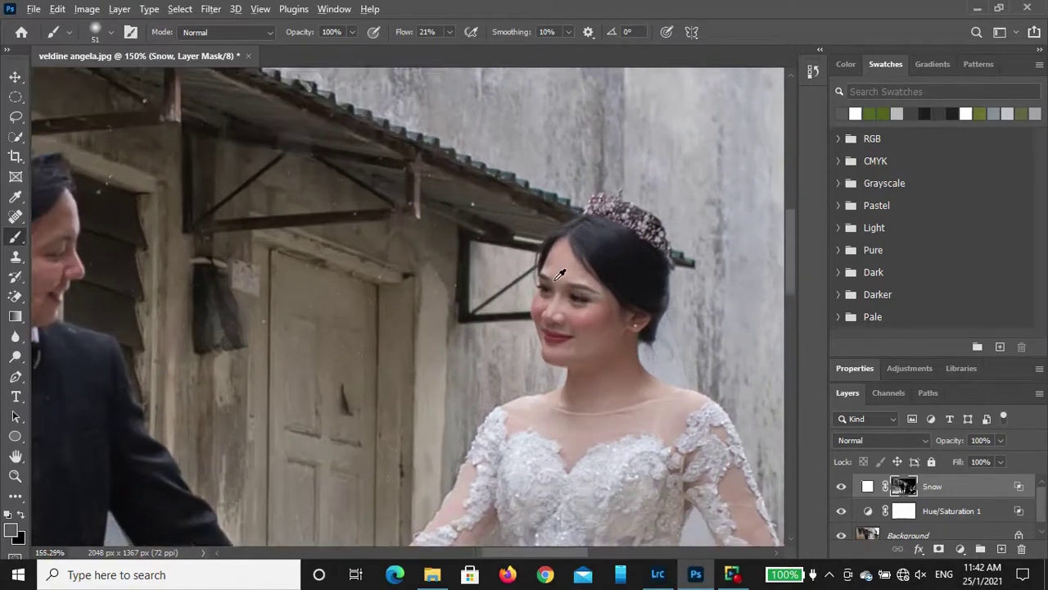
pyautogui.scroll(2, 561, 274)
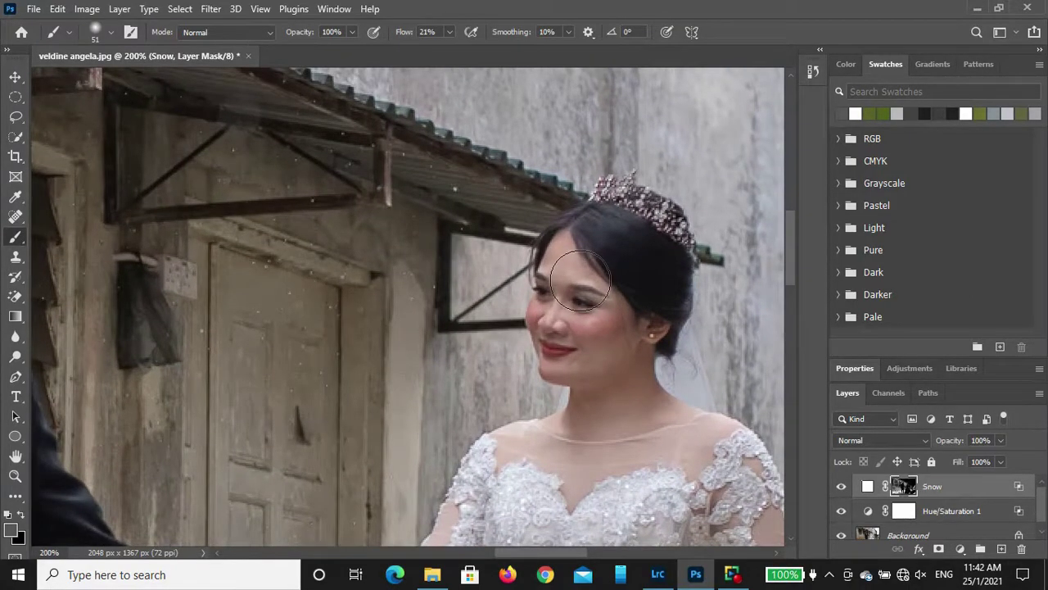
pyautogui.keyDown('alt'); pyautogui.click(593, 279); pyautogui.keyUp('alt')
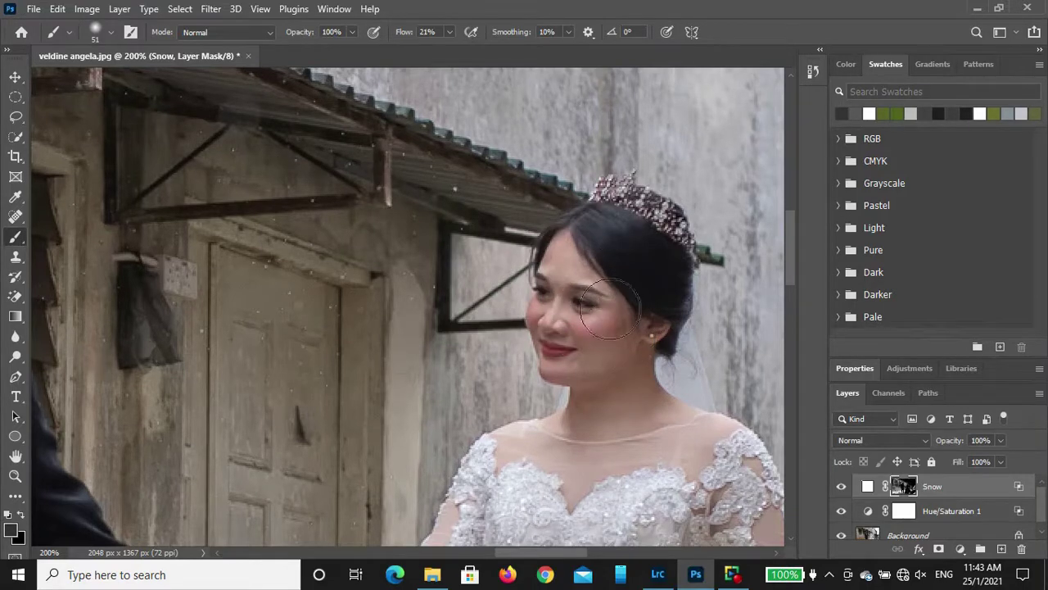
pyautogui.moveTo(609, 309); pyautogui.dragTo(584, 402)
# Step: Mask the frost off the groom's cheek while panning around the couple
pyautogui.moveTo(558, 479); pyautogui.dragTo(502, 202)
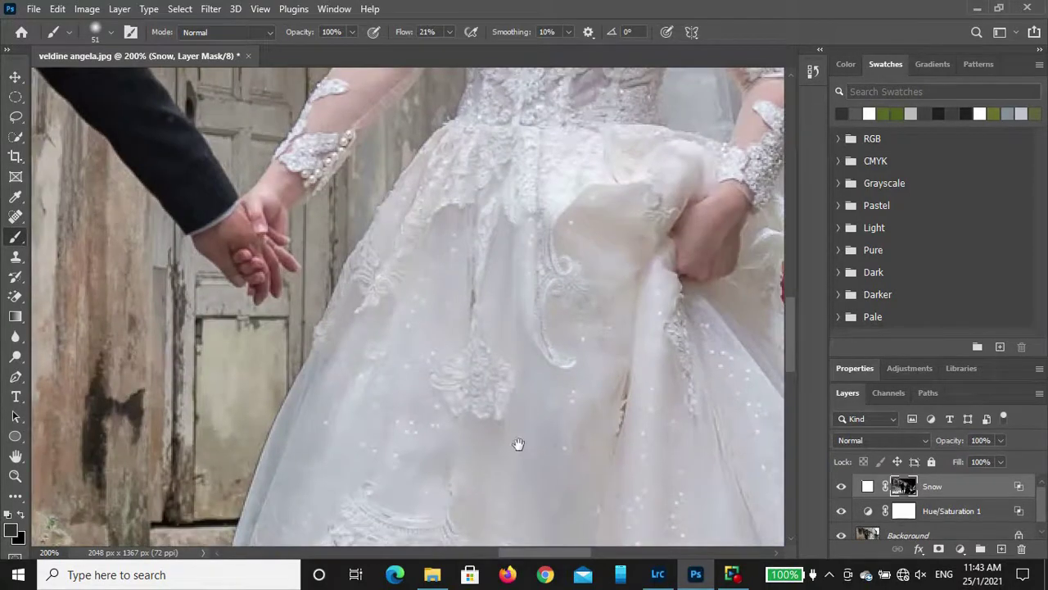
pyautogui.moveTo(500, 488)
pyautogui.mouseDown()
pyautogui.moveTo(416, 281)
pyautogui.moveTo(664, 583)
pyautogui.mouseUp()
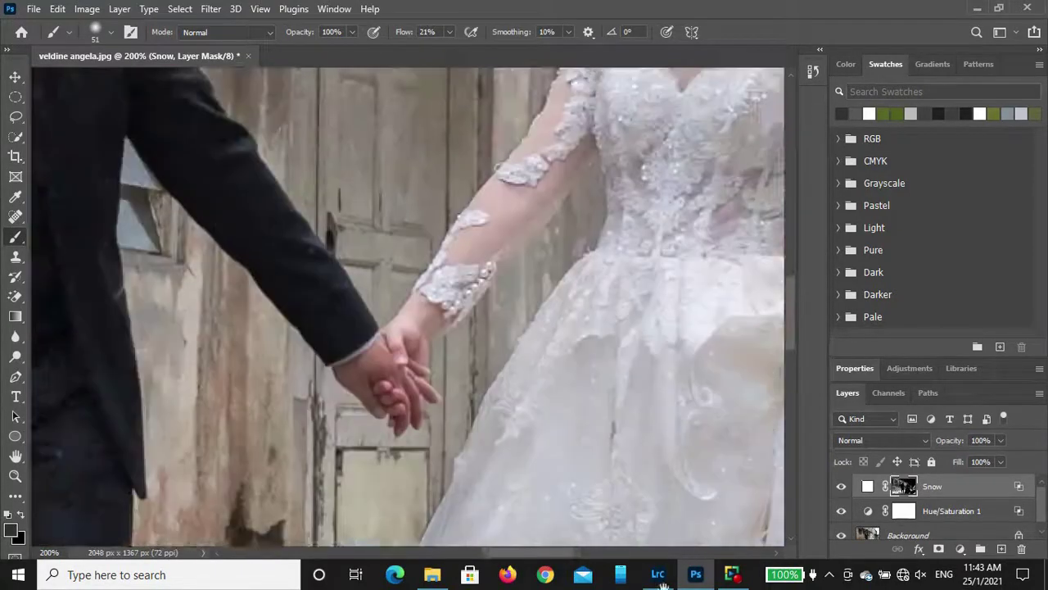
pyautogui.moveTo(49, 176)
pyautogui.mouseDown()
pyautogui.moveTo(197, 295)
pyautogui.moveTo(454, 573)
pyautogui.mouseUp()
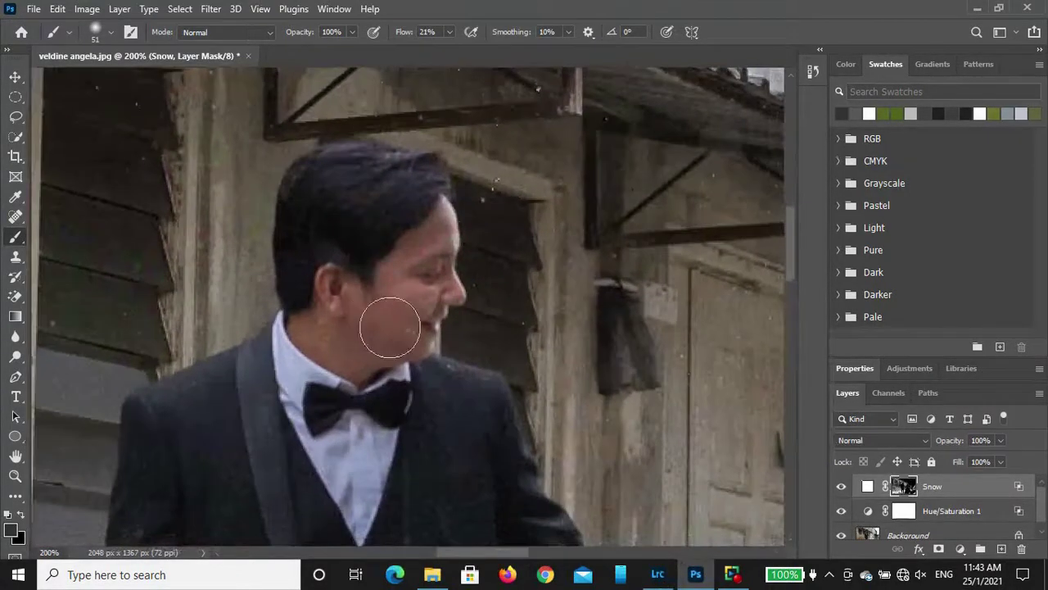
pyautogui.moveTo(421, 258)
pyautogui.mouseDown()
pyautogui.moveTo(400, 325)
pyautogui.moveTo(416, 235)
pyautogui.moveTo(386, 328)
pyautogui.moveTo(334, 320)
pyautogui.moveTo(361, 383)
pyautogui.moveTo(385, 346)
pyautogui.moveTo(417, 234)
pyautogui.moveTo(435, 222)
pyautogui.moveTo(404, 321)
pyautogui.mouseUp()
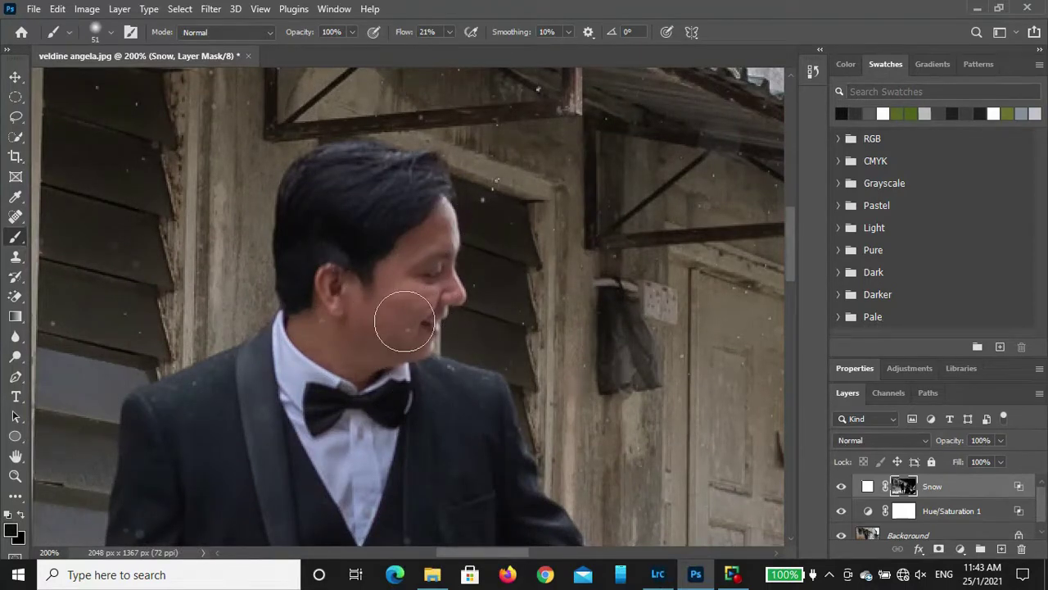
pyautogui.moveTo(314, 442)
pyautogui.mouseDown()
pyautogui.moveTo(299, 271)
pyautogui.moveTo(135, 217)
pyautogui.mouseUp()
pyautogui.moveTo(589, 442); pyautogui.dragTo(379, 445)
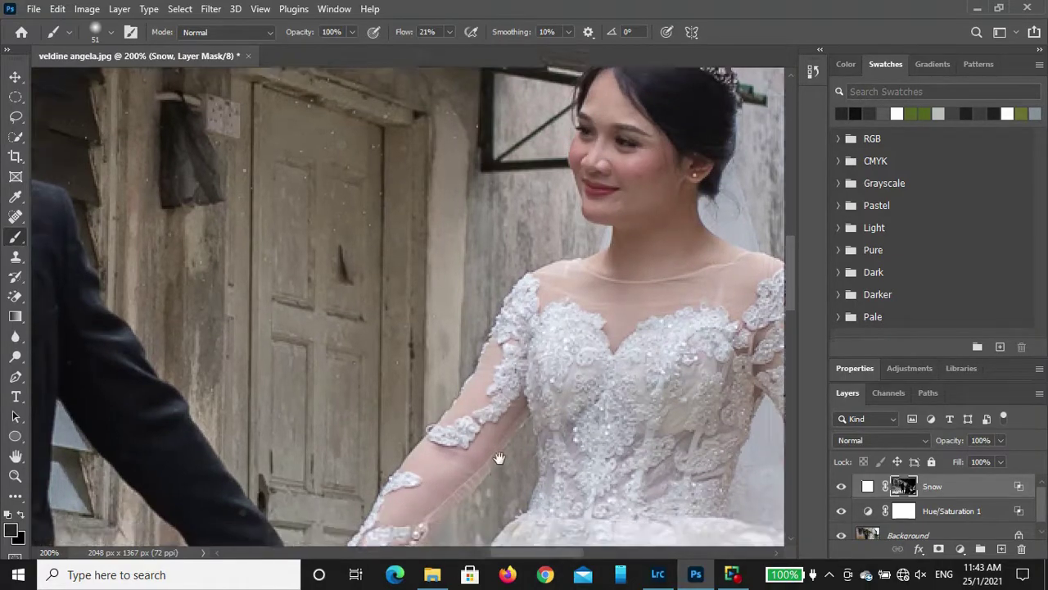
pyautogui.moveTo(498, 458); pyautogui.dragTo(557, 249)
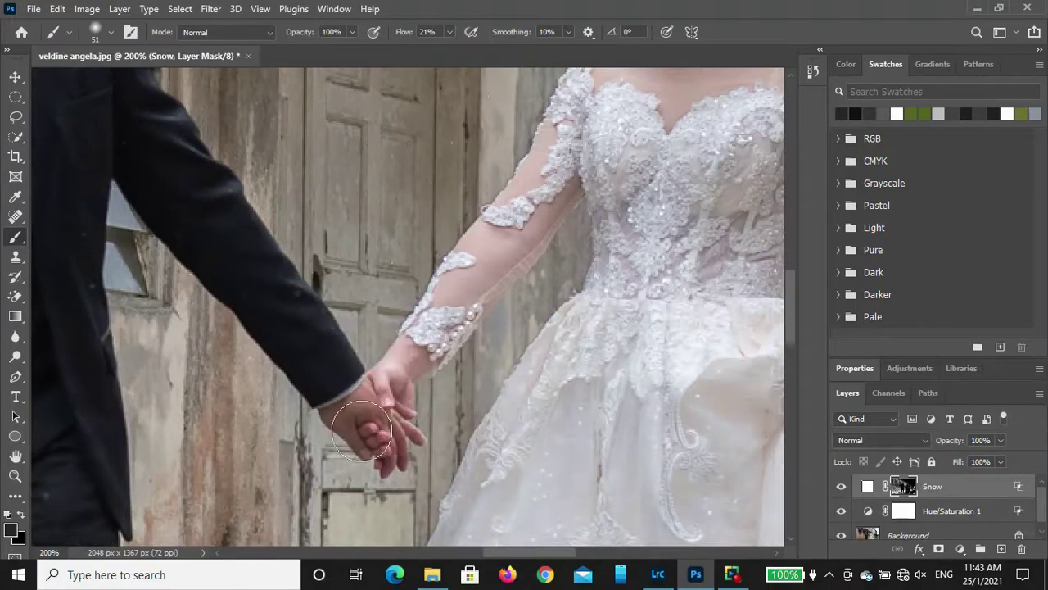
# Step: Inspect the dress lace and joined hands, then fit the whole photo to the window
pyautogui.scroll(-2, 385, 447)
pyautogui.scroll(-5, 579, 414)
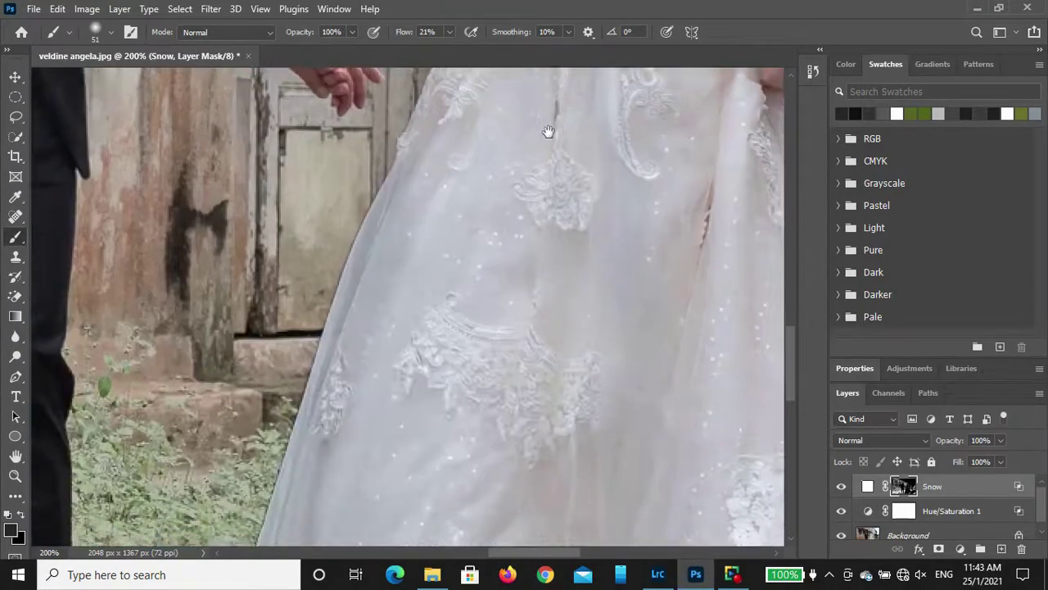
pyautogui.scroll(-5, 547, 134)
pyautogui.scroll(-1, 559, 169)
pyautogui.moveTo(524, 307); pyautogui.dragTo(547, 583)
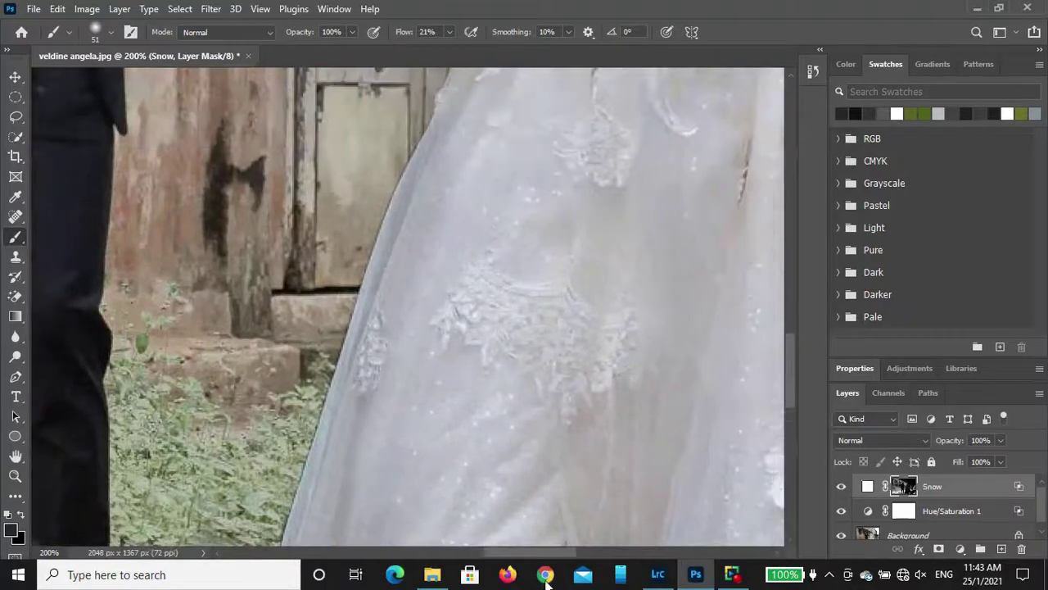
pyautogui.scroll(3, 585, 491)
pyautogui.moveTo(584, 492); pyautogui.dragTo(618, 416)
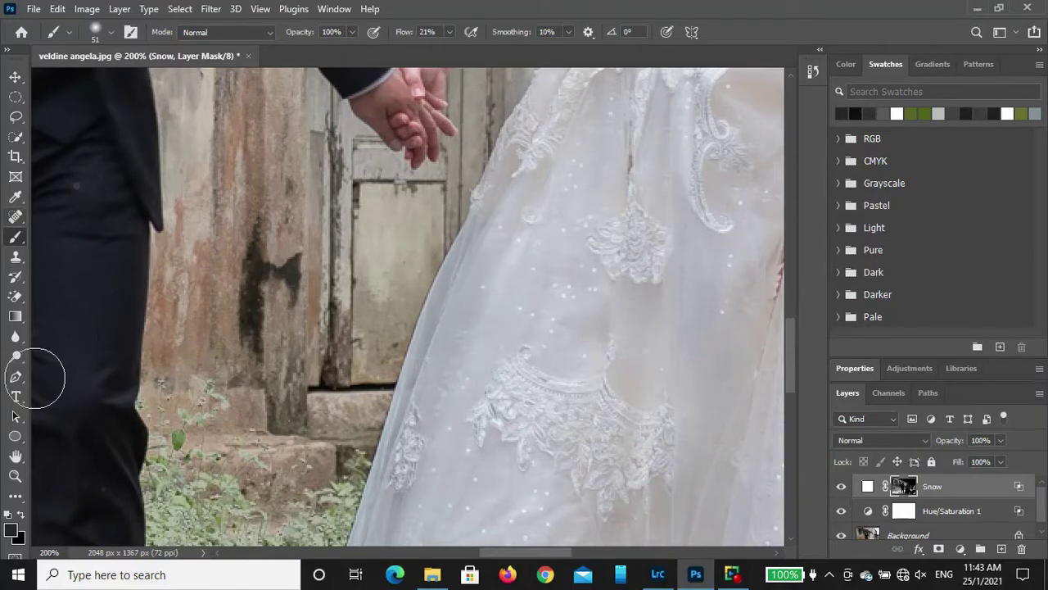
pyautogui.click(16, 476)
pyautogui.click(461, 31)
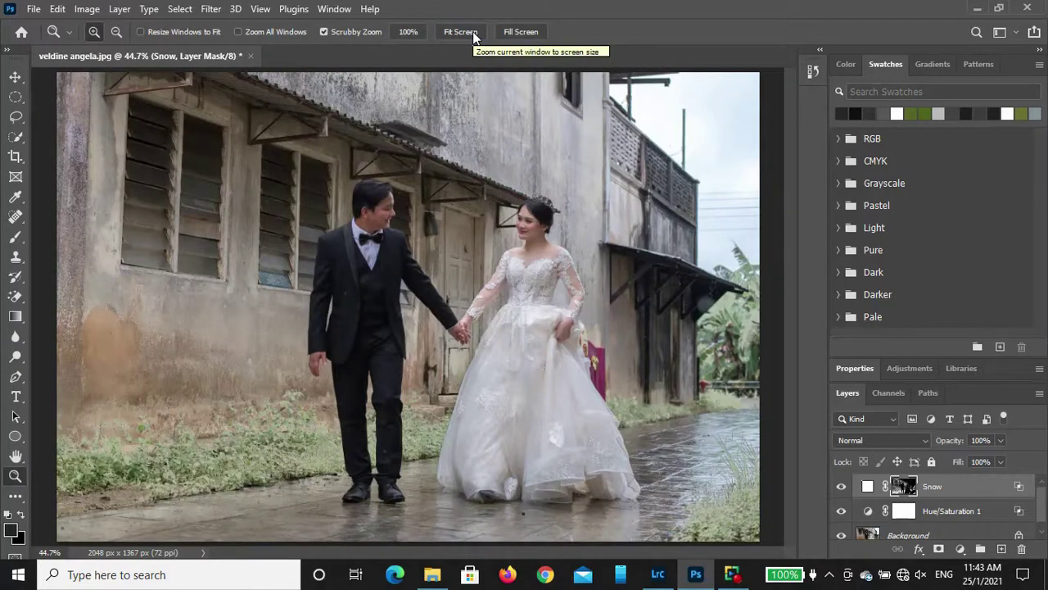
# Step: Place Snow 13.jpg over the photo's left half, scaled to about 109%
pyautogui.click(15, 77)
pyautogui.click(867, 486)
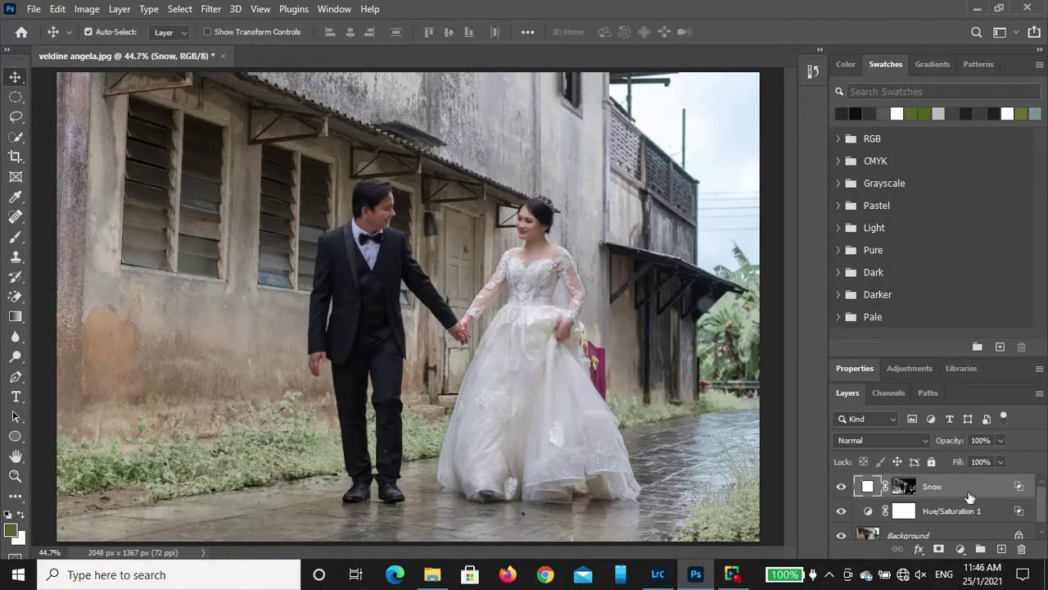
pyautogui.click(433, 574)
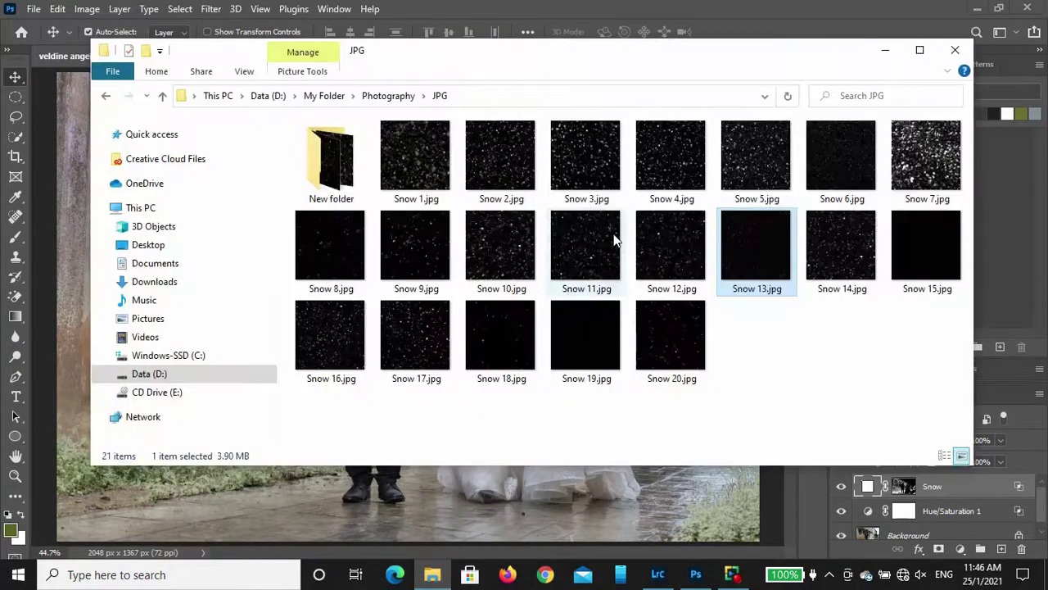
pyautogui.moveTo(761, 275); pyautogui.dragTo(525, 364)
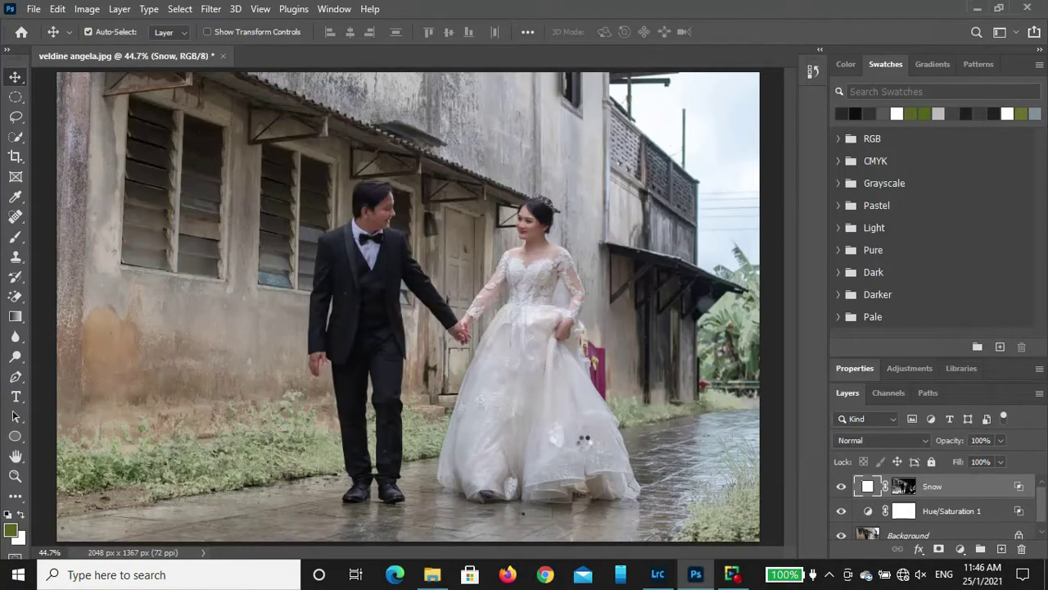
pyautogui.moveTo(436, 327); pyautogui.dragTo(281, 296)
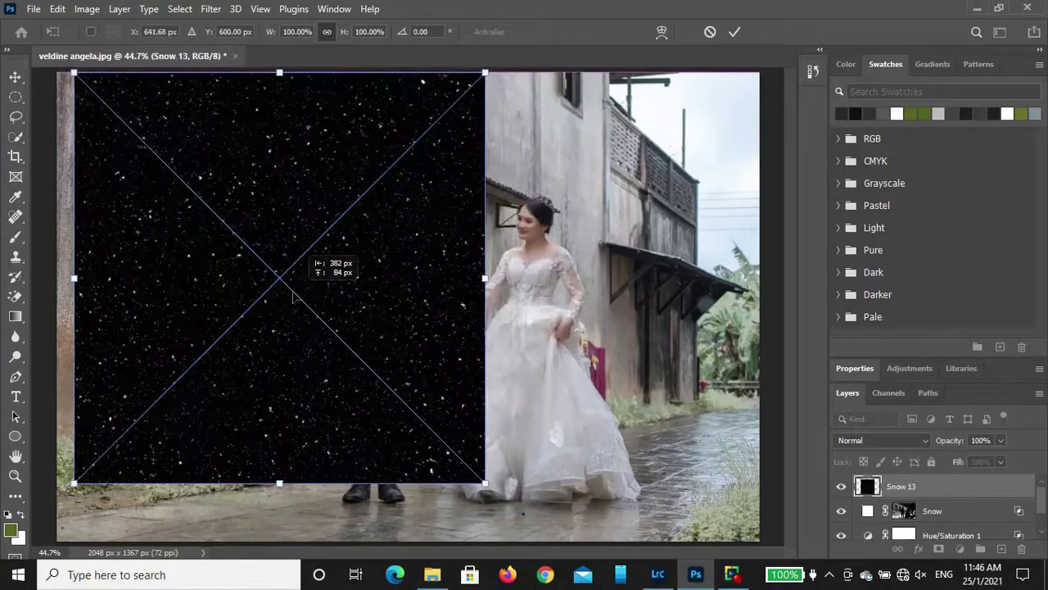
pyautogui.moveTo(468, 483); pyautogui.dragTo(504, 519)
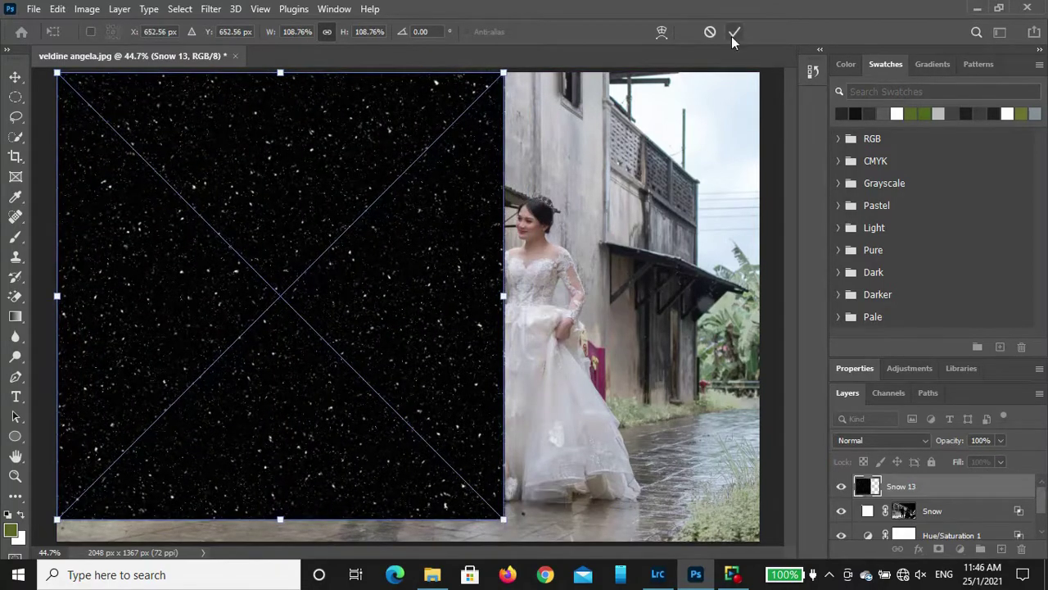
pyautogui.press('Return')
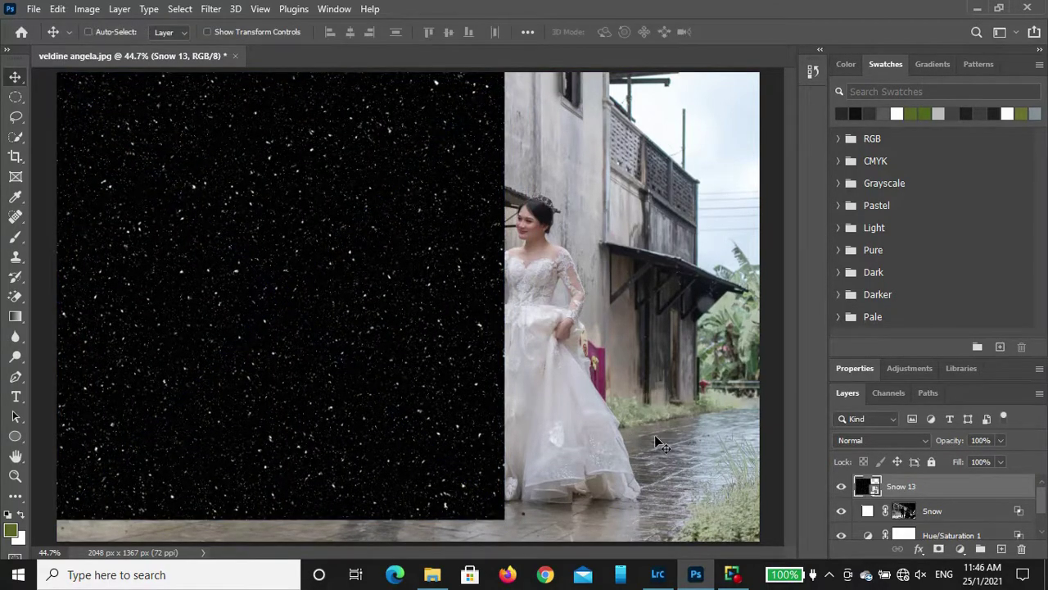
# Step: Duplicate the Snow 13 layer and move the copy over the photo's right side
pyautogui.hotkey('ctrl', 'j')
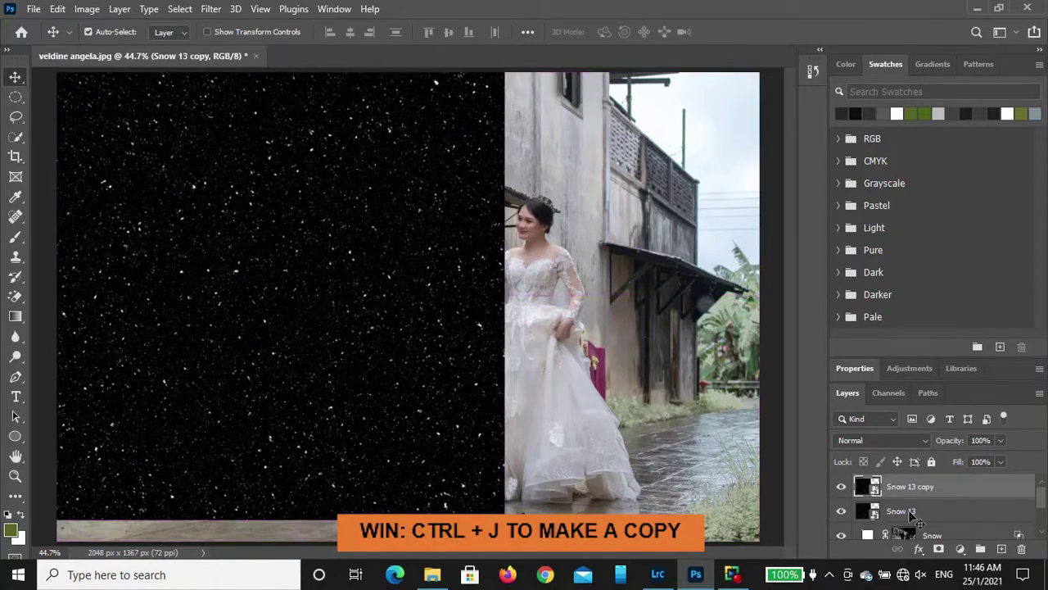
pyautogui.hotkey('ctrl', 't')
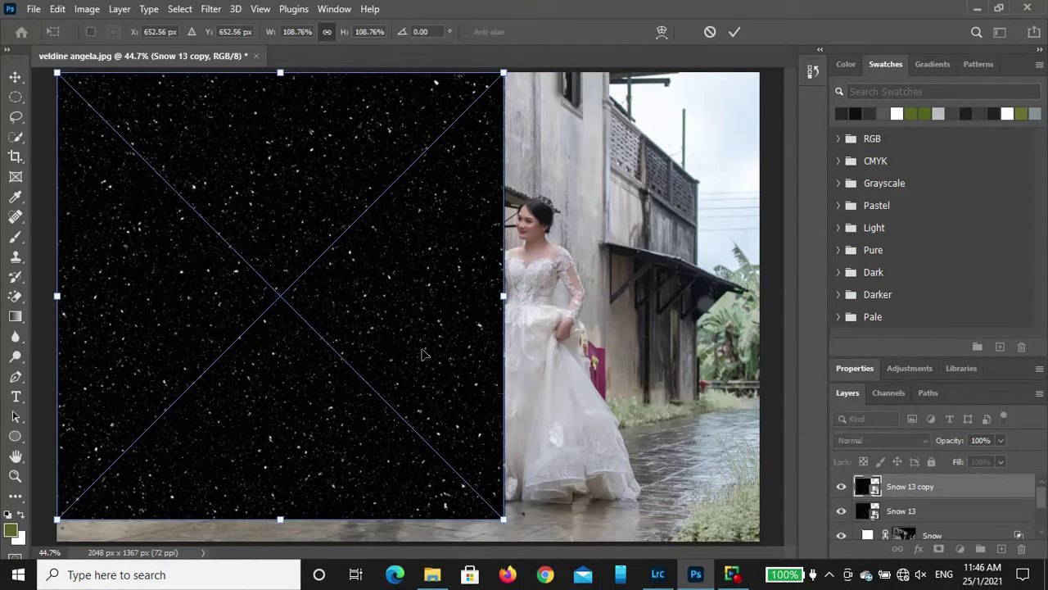
pyautogui.moveTo(209, 315)
pyautogui.mouseDown()
pyautogui.moveTo(662, 320)
pyautogui.moveTo(643, 311)
pyautogui.mouseUp()
pyautogui.click(734, 31)
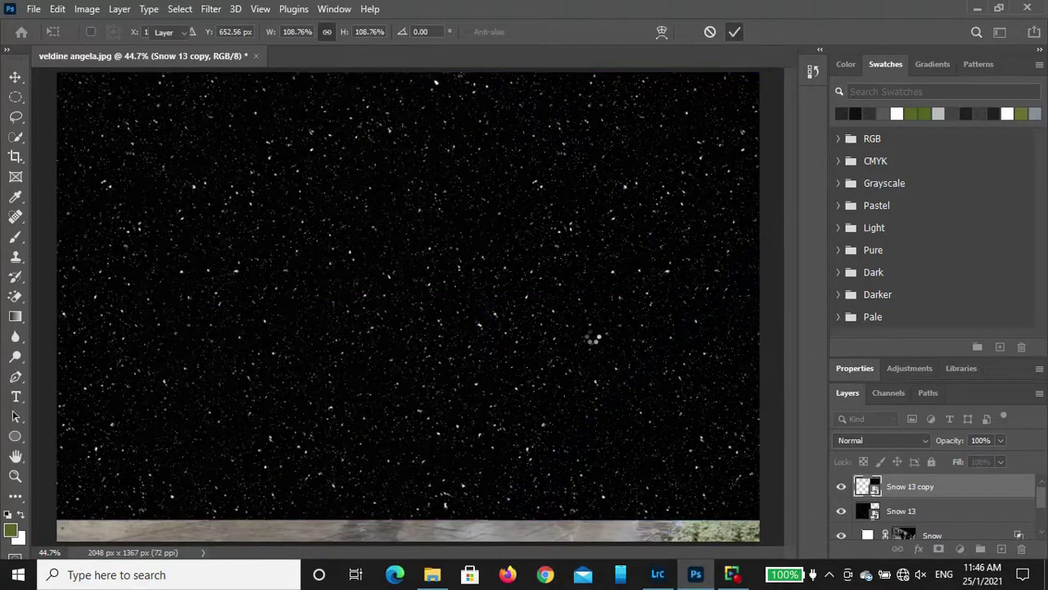
# Step: Convert both snow layers into one smart object blended in Screen mode
pyautogui.keyDown('ctrl'); pyautogui.click(911, 511); pyautogui.keyUp('ctrl')
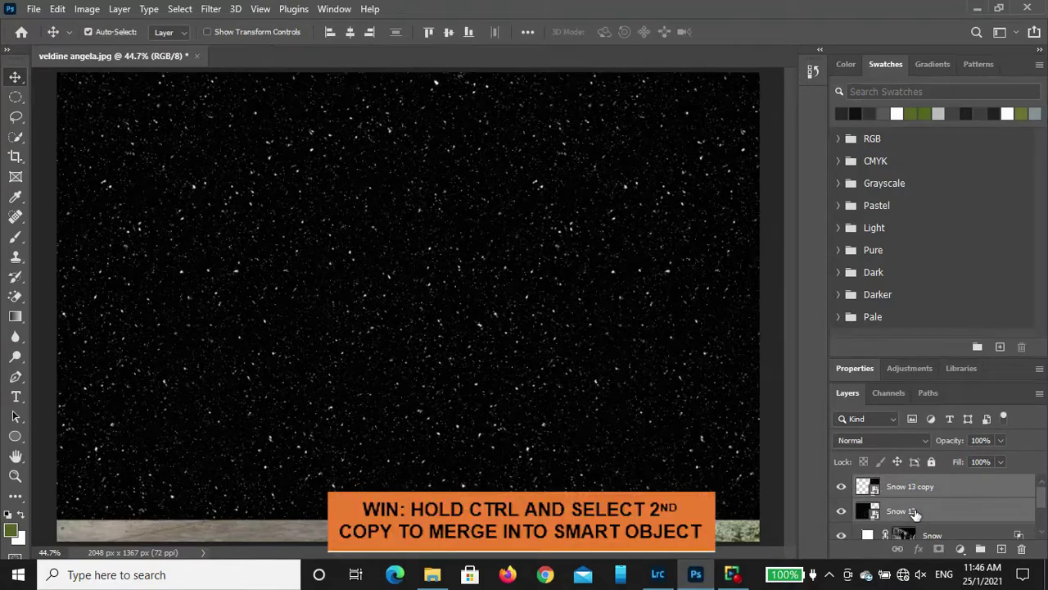
pyautogui.rightClick(910, 511)
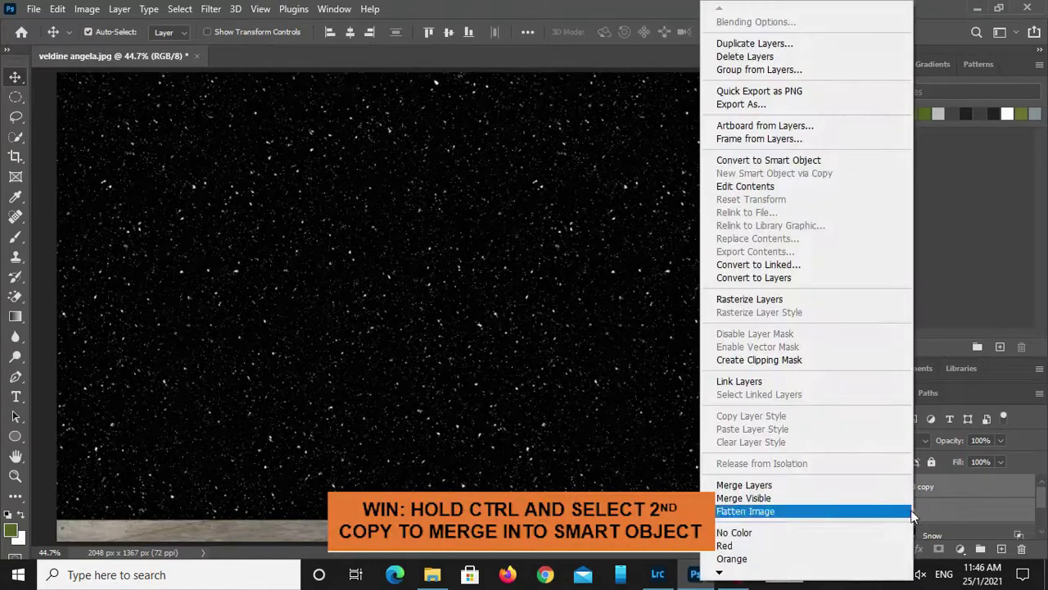
pyautogui.click(781, 161)
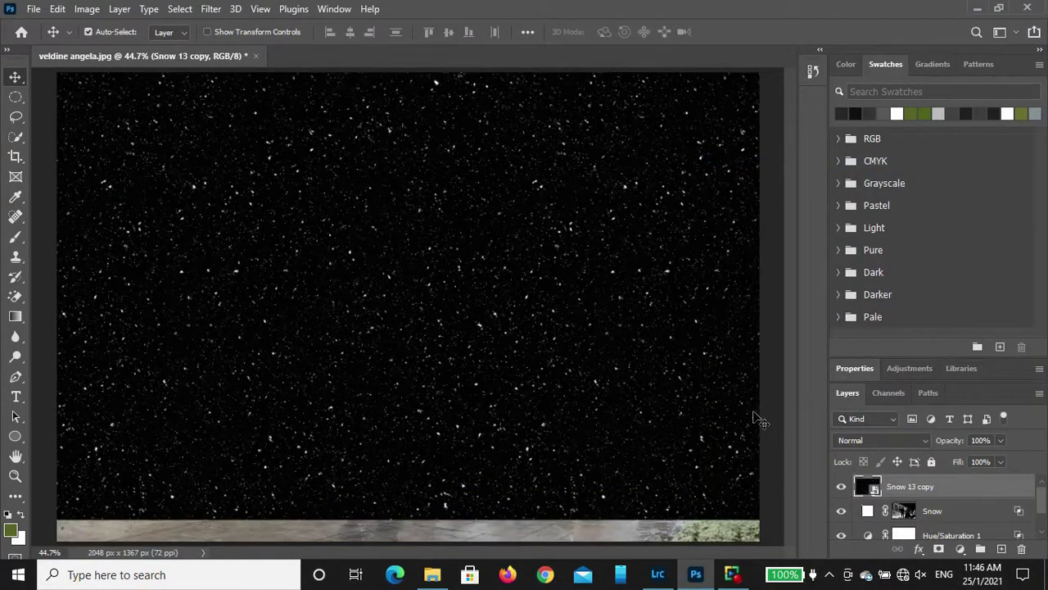
pyautogui.click(884, 442)
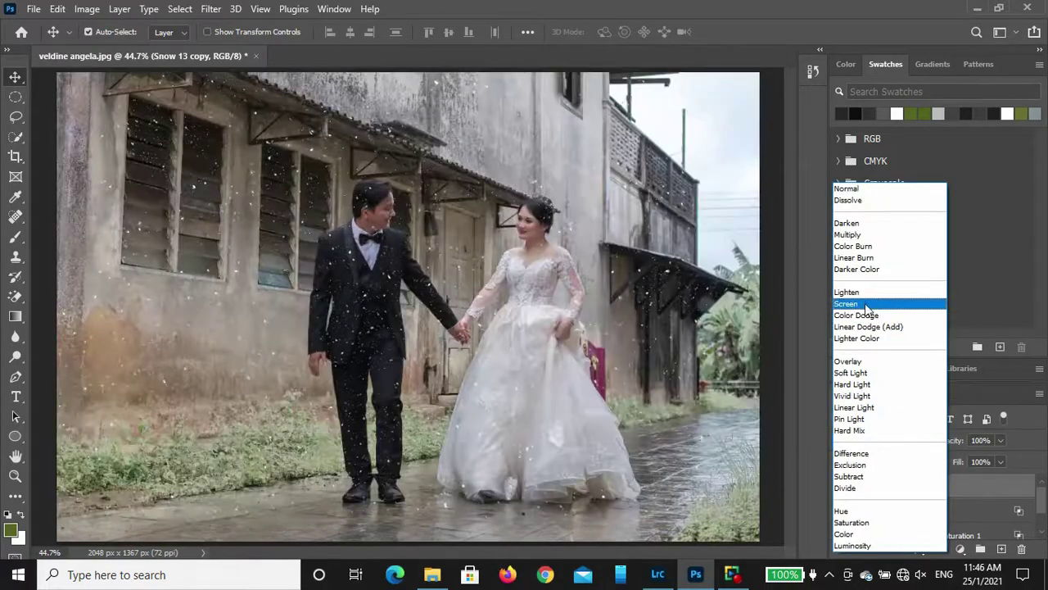
pyautogui.click(867, 303)
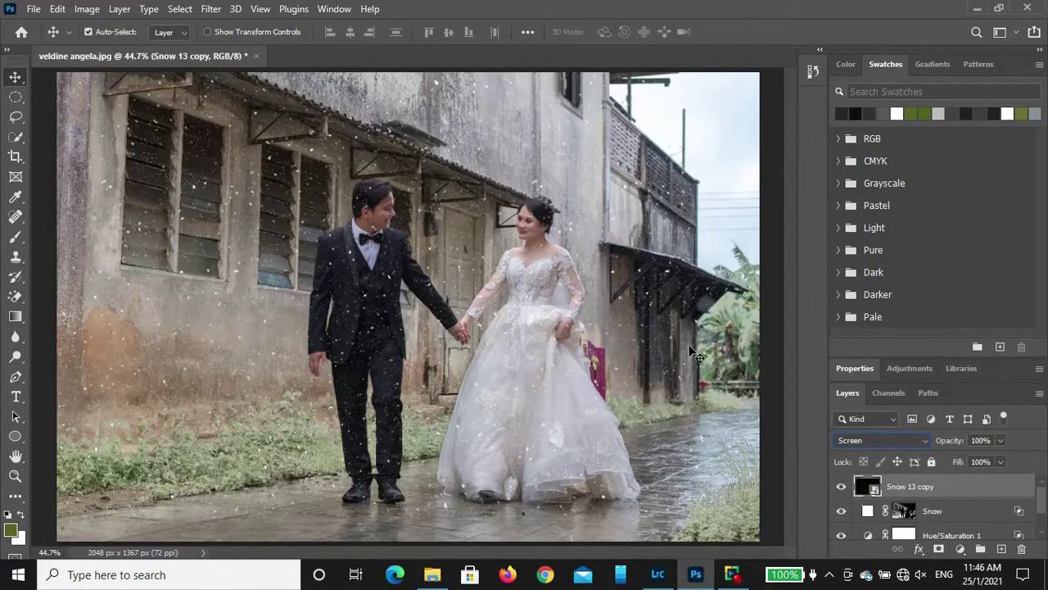
# Step: Apply a 1.9-pixel Gaussian Blur to the Snow 13 copy snow overlay
pyautogui.click(210, 9)
pyautogui.moveTo(220, 205)
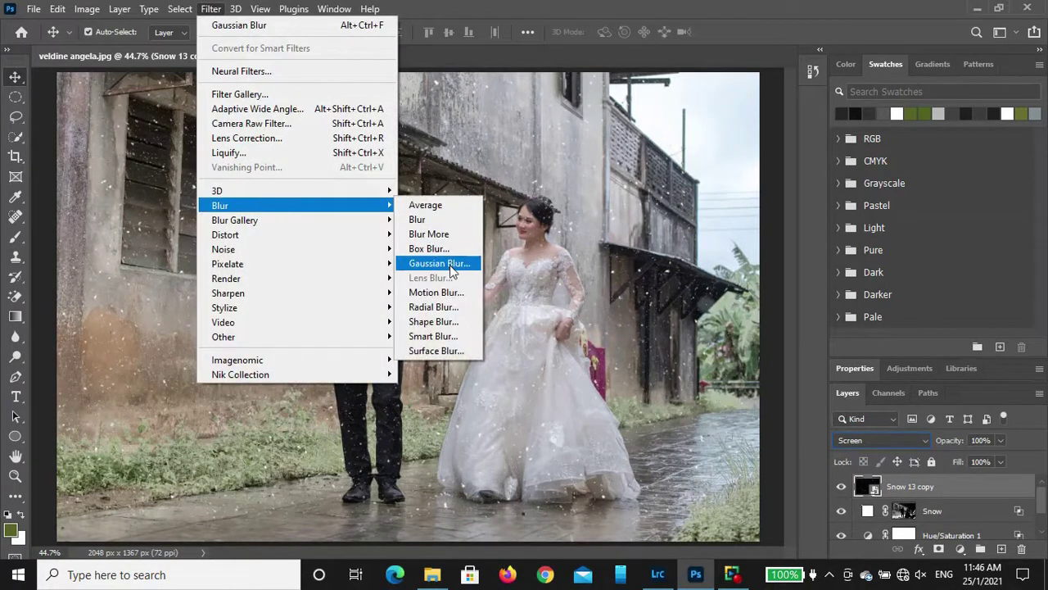
pyautogui.click(450, 263)
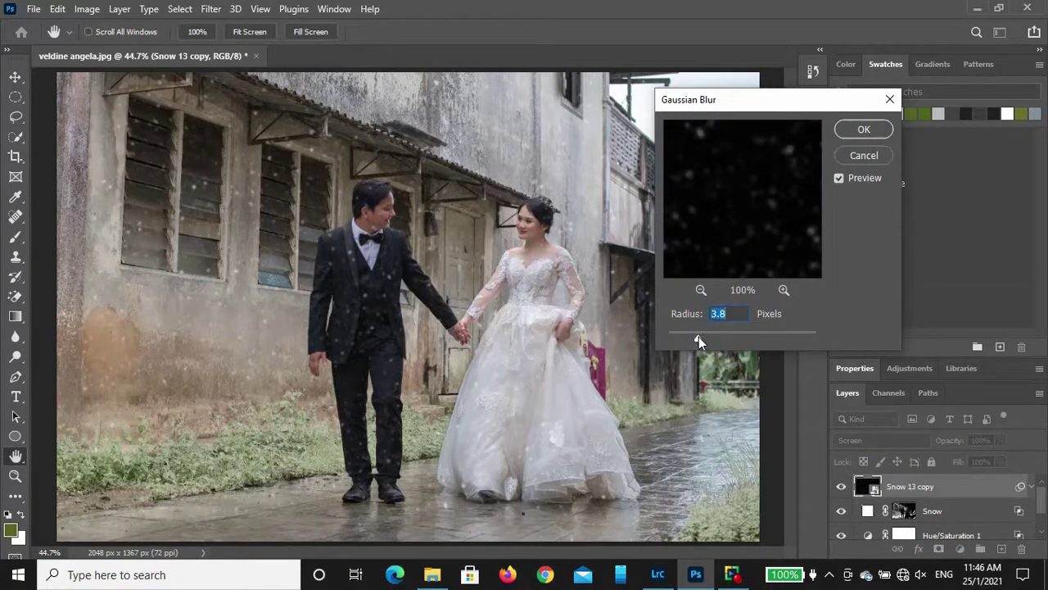
pyautogui.moveTo(698, 341); pyautogui.dragTo(685, 334)
pyautogui.press('Down')
pyautogui.press('Down')
pyautogui.press('Down')
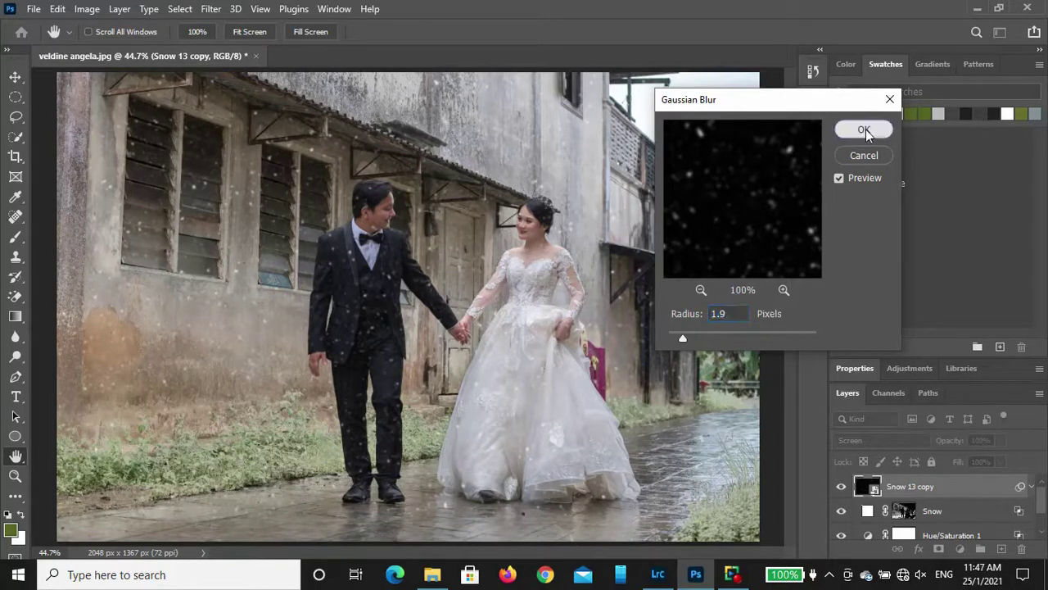
pyautogui.click(864, 130)
pyautogui.press('w')
pyautogui.scroll(-1, 982, 508)
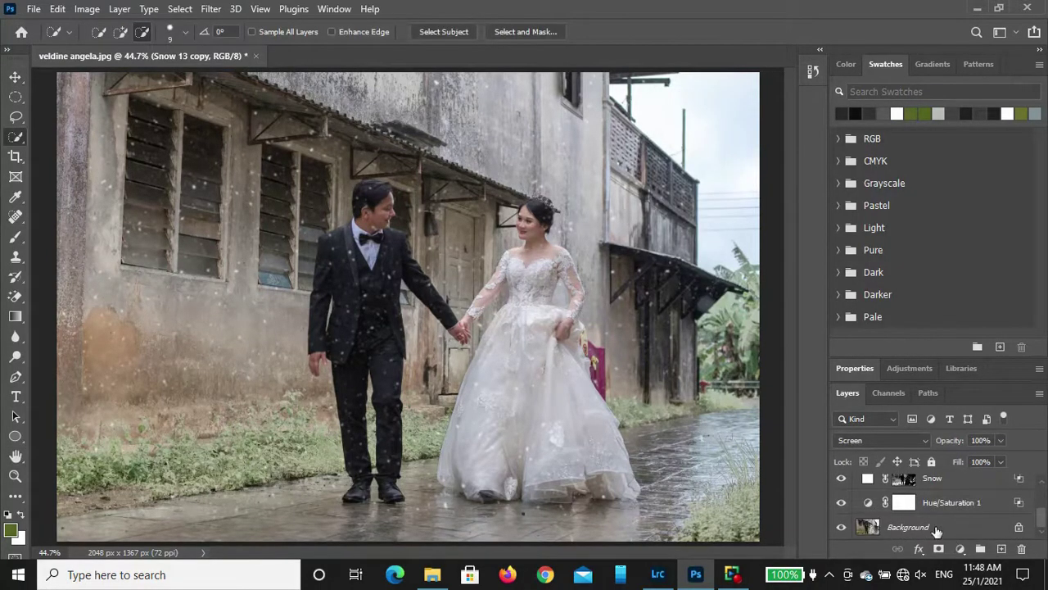
# Step: Select the Background layer and zoom to 200% on the groom's legs
pyautogui.click(864, 524)
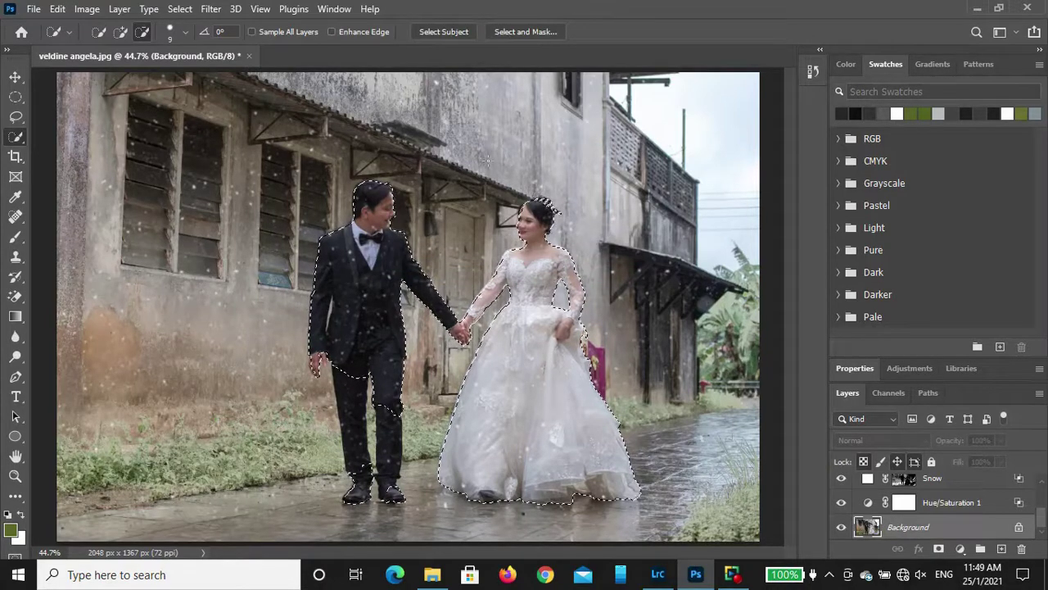
pyautogui.click(16, 475)
pyautogui.click(363, 394)
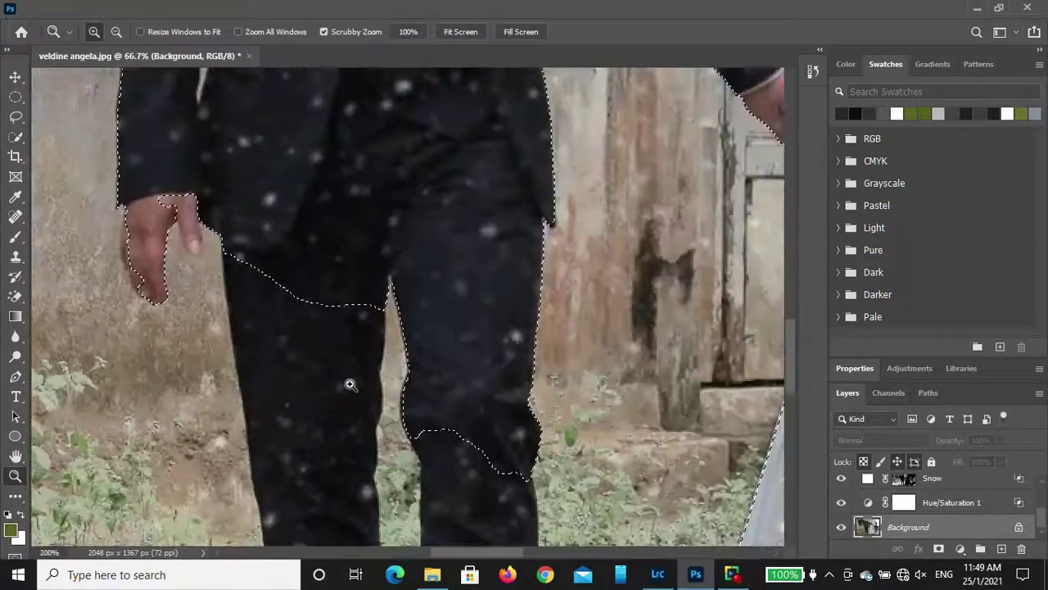
pyautogui.click(349, 382)
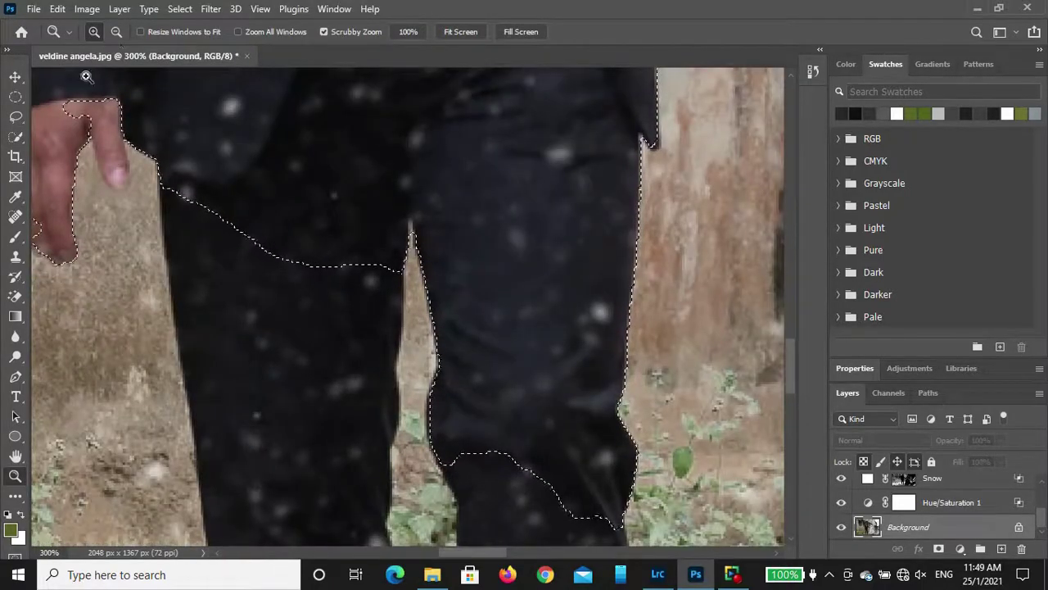
pyautogui.click(116, 31)
pyautogui.click(311, 226)
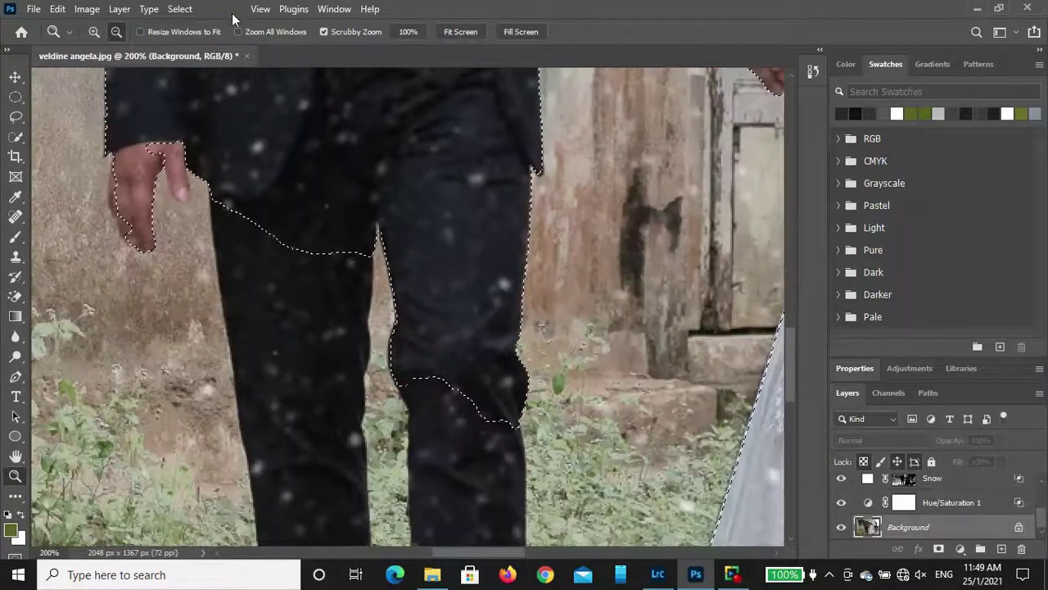
# Step: Quick-select the groom's left leg and the gap between his legs in Add mode
pyautogui.click(15, 136)
pyautogui.click(123, 32)
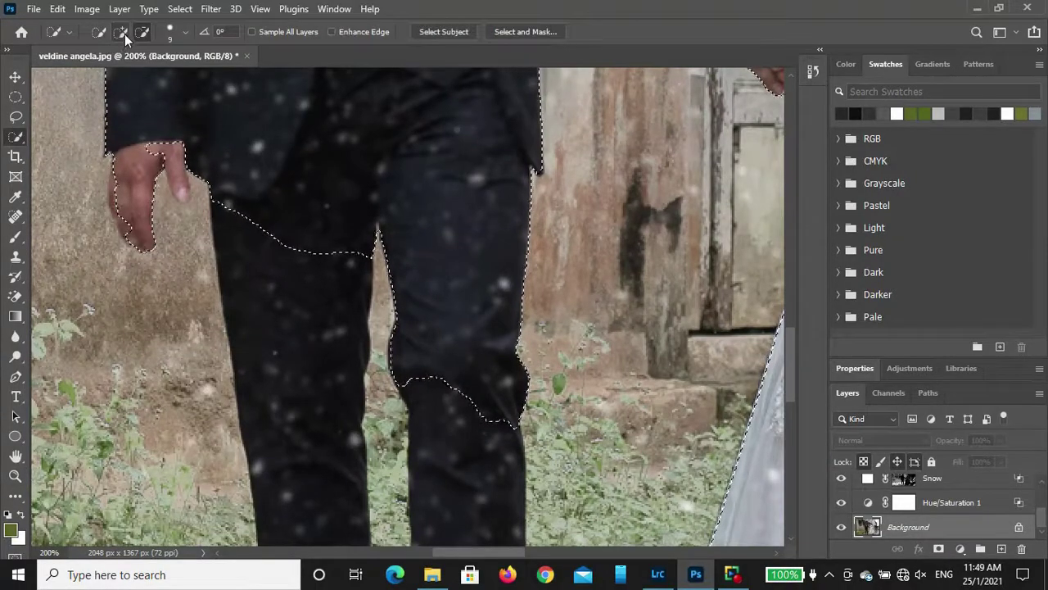
pyautogui.moveTo(265, 285); pyautogui.dragTo(278, 381)
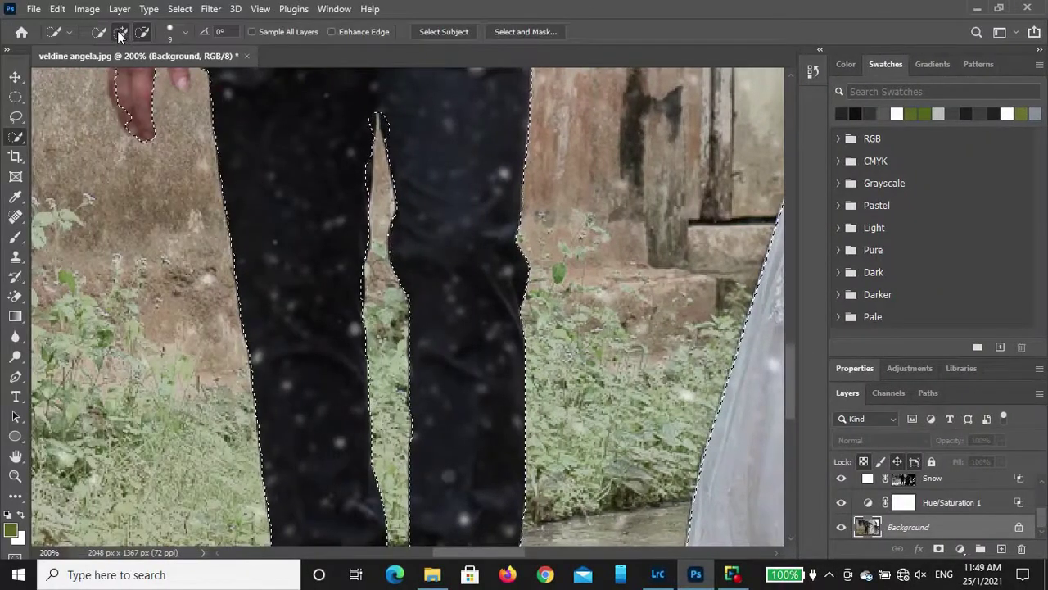
pyautogui.moveTo(403, 145)
pyautogui.mouseDown()
pyautogui.moveTo(368, 115)
pyautogui.moveTo(364, 184)
pyautogui.mouseUp()
# Step: Refine the selection around the groom's hand, subtracting the area past his fingertip
pyautogui.scroll(1, 396, 248)
pyautogui.scroll(3, 396, 248)
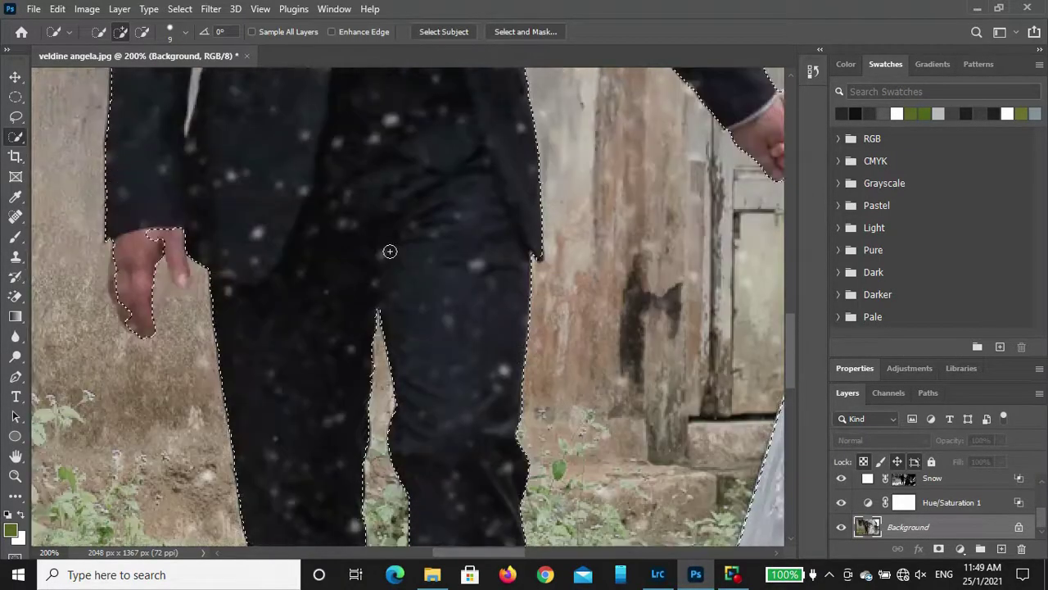
pyautogui.scroll(3, 245, 279)
pyautogui.moveTo(181, 320)
pyautogui.mouseDown()
pyautogui.moveTo(160, 296)
pyautogui.moveTo(178, 318)
pyautogui.mouseUp()
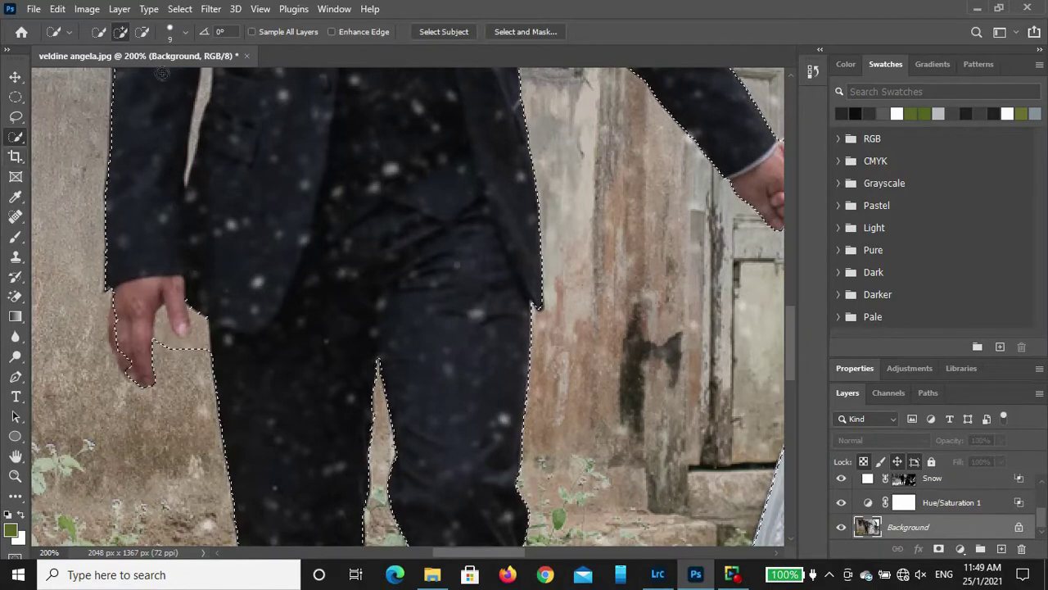
pyautogui.click(140, 33)
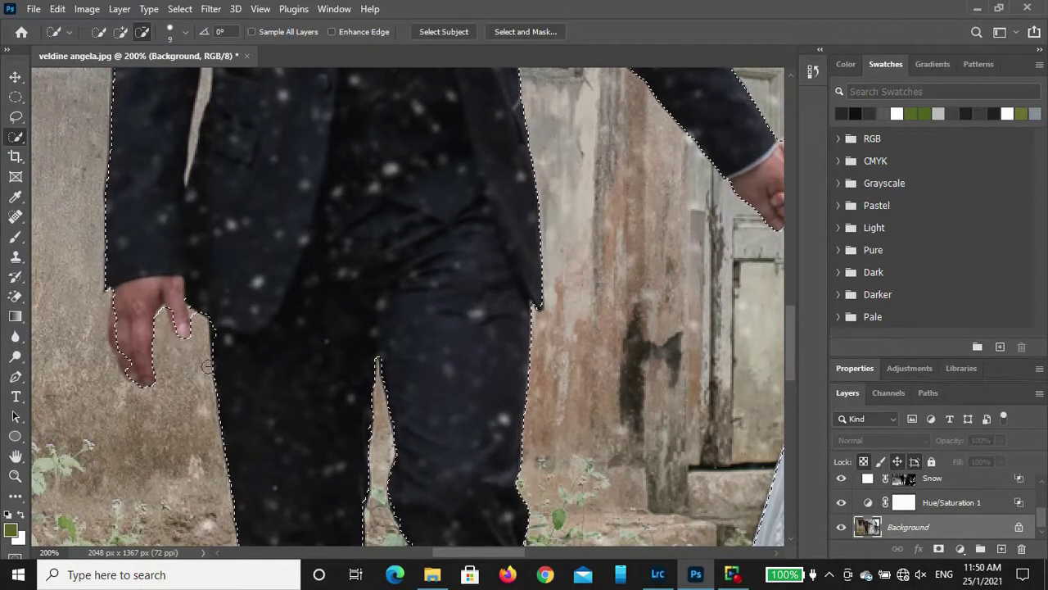
pyautogui.keyDown('alt'); pyautogui.click(197, 321); pyautogui.keyUp('alt')
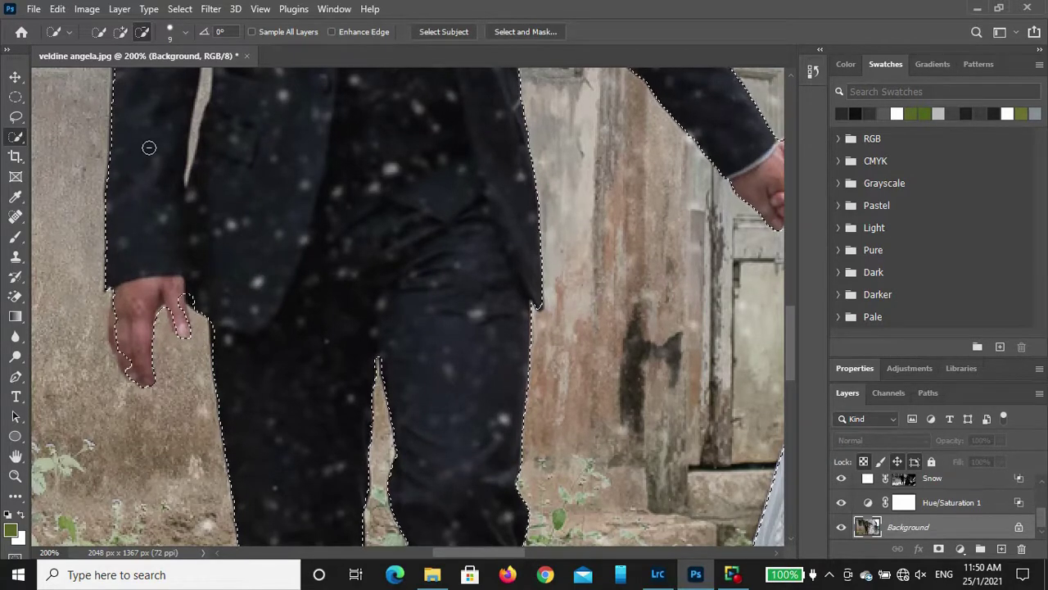
# Step: At 400% zoom, add the groom's hand edge, raised finger and fingertip to the selection
pyautogui.click(15, 475)
pyautogui.keyDown('alt'); pyautogui.click(135, 217); pyautogui.keyUp('alt')
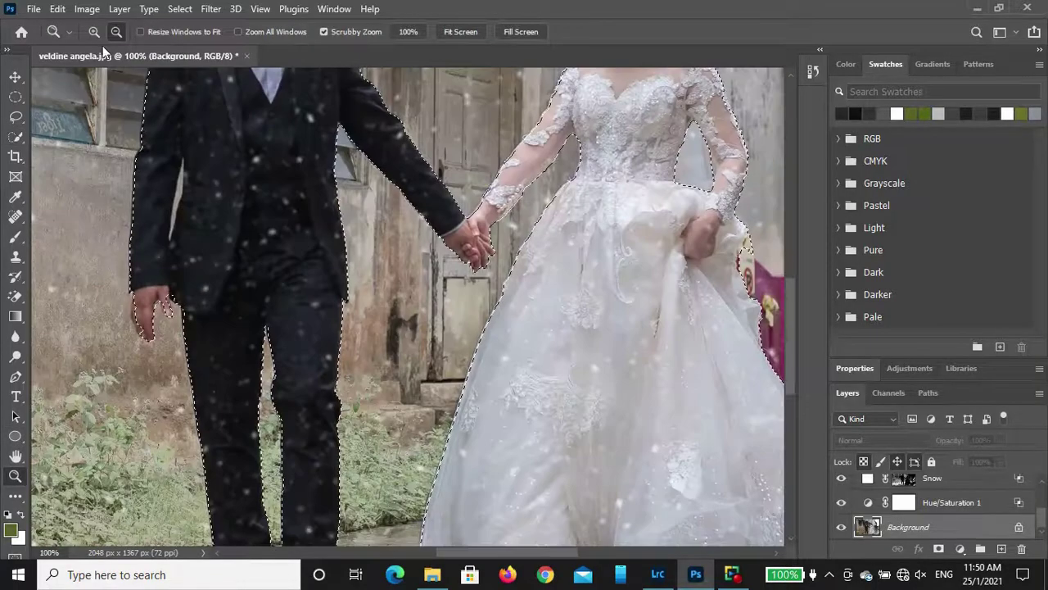
pyautogui.click(144, 249)
pyautogui.click(140, 421)
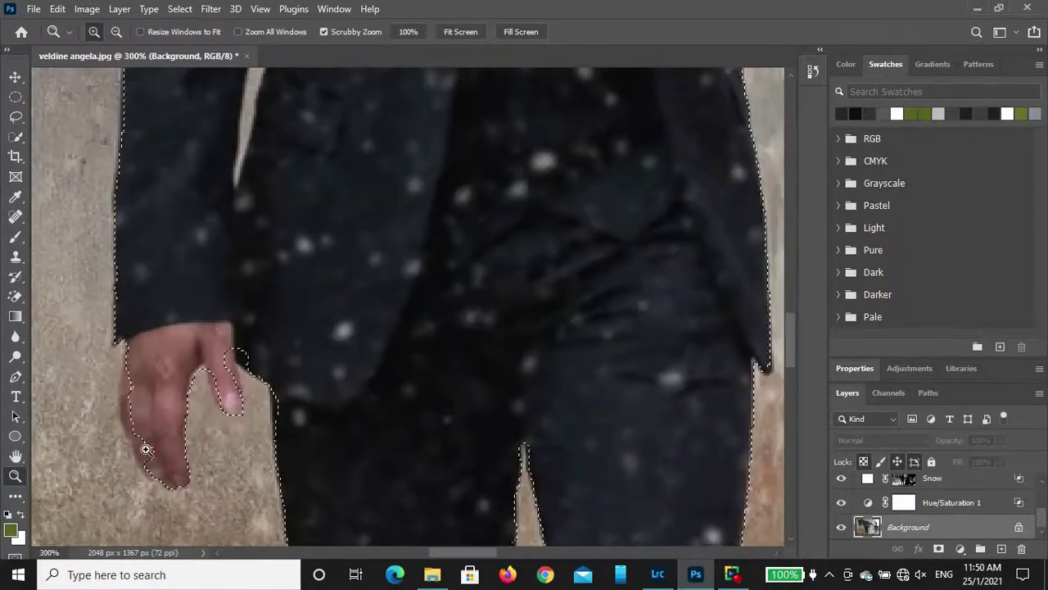
pyautogui.click(151, 445)
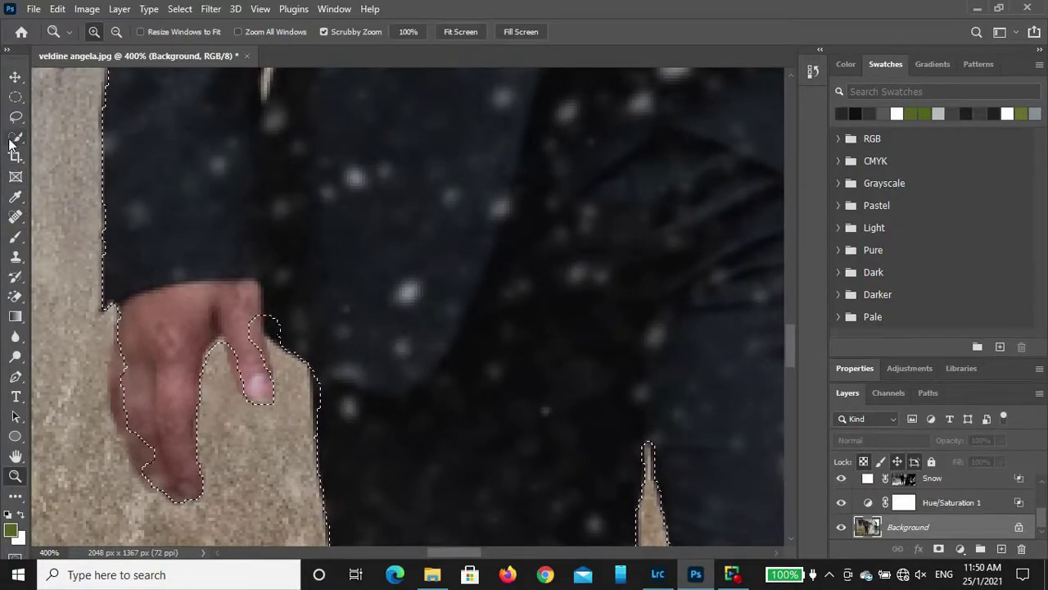
pyautogui.click(16, 136)
pyautogui.click(120, 31)
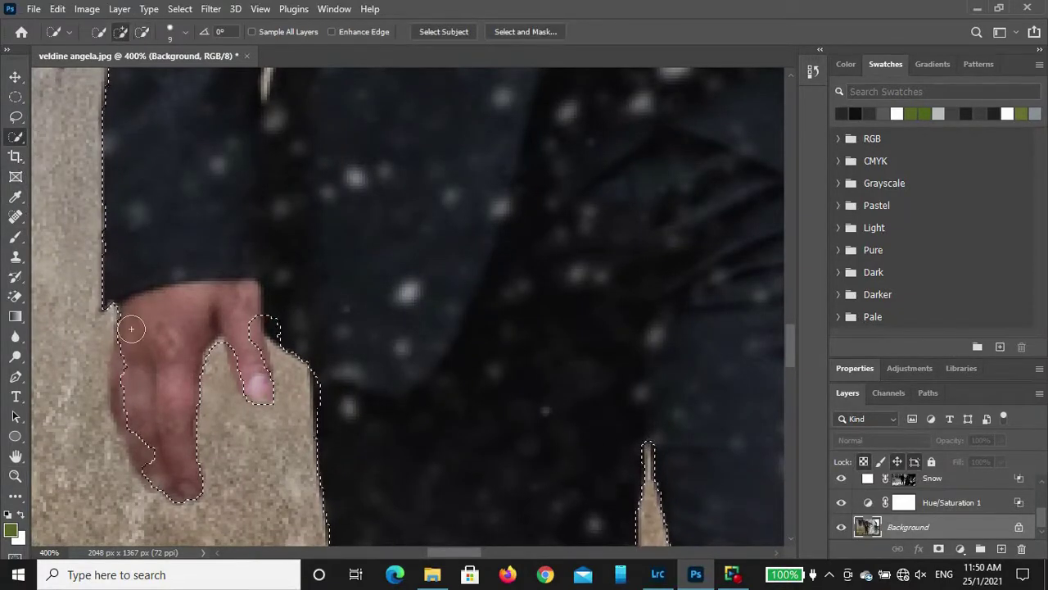
pyautogui.moveTo(136, 405); pyautogui.dragTo(140, 449)
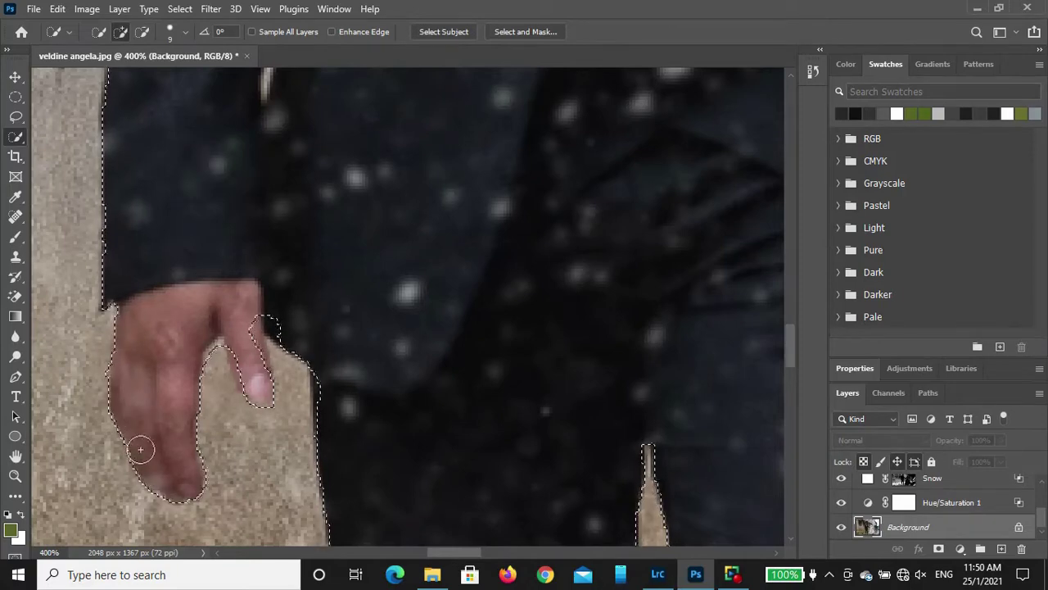
pyautogui.moveTo(193, 355); pyautogui.dragTo(256, 319)
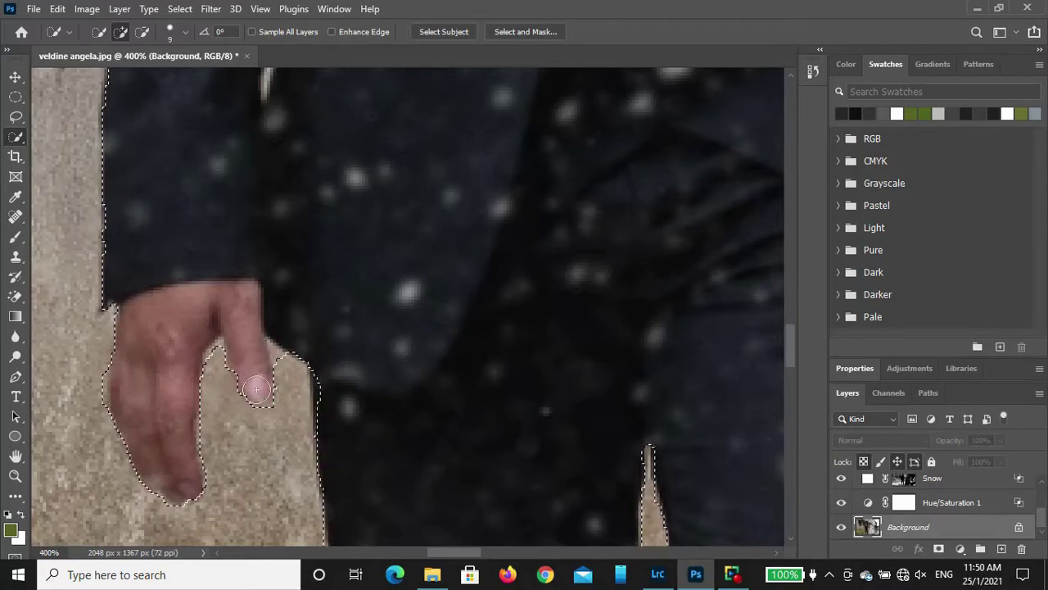
pyautogui.moveTo(254, 394); pyautogui.dragTo(278, 438)
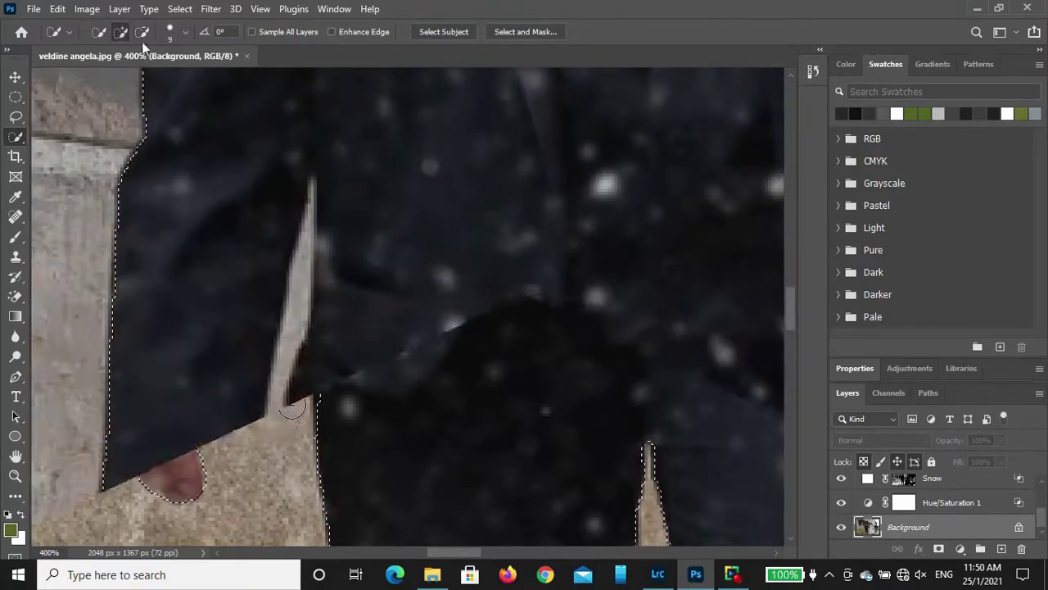
# Step: Subtract the light wall strip beside the groom's coat from the selection
pyautogui.click(142, 31)
pyautogui.click(305, 244)
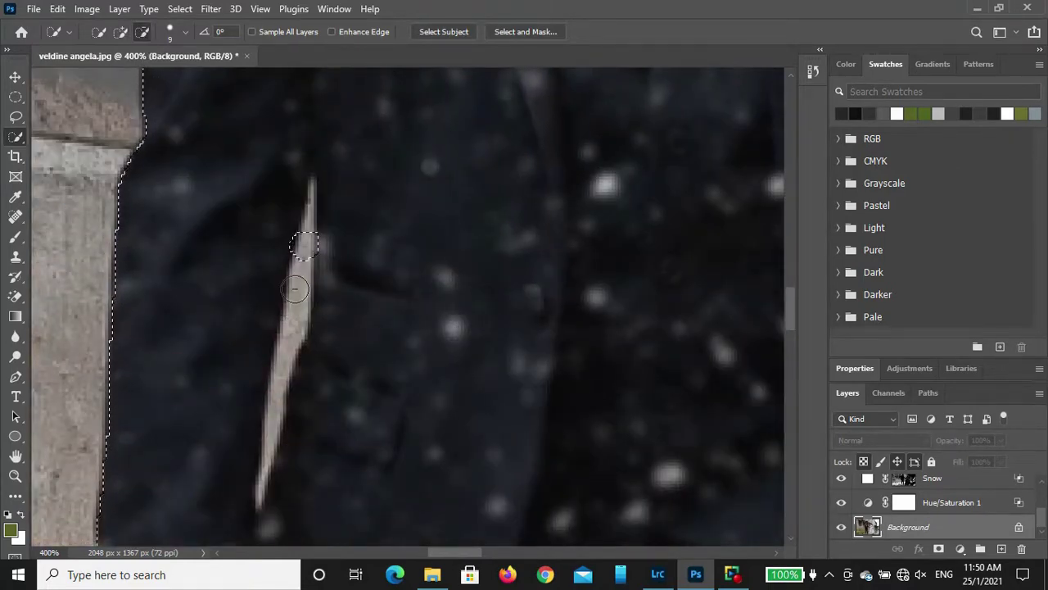
pyautogui.moveTo(300, 238); pyautogui.dragTo(299, 305)
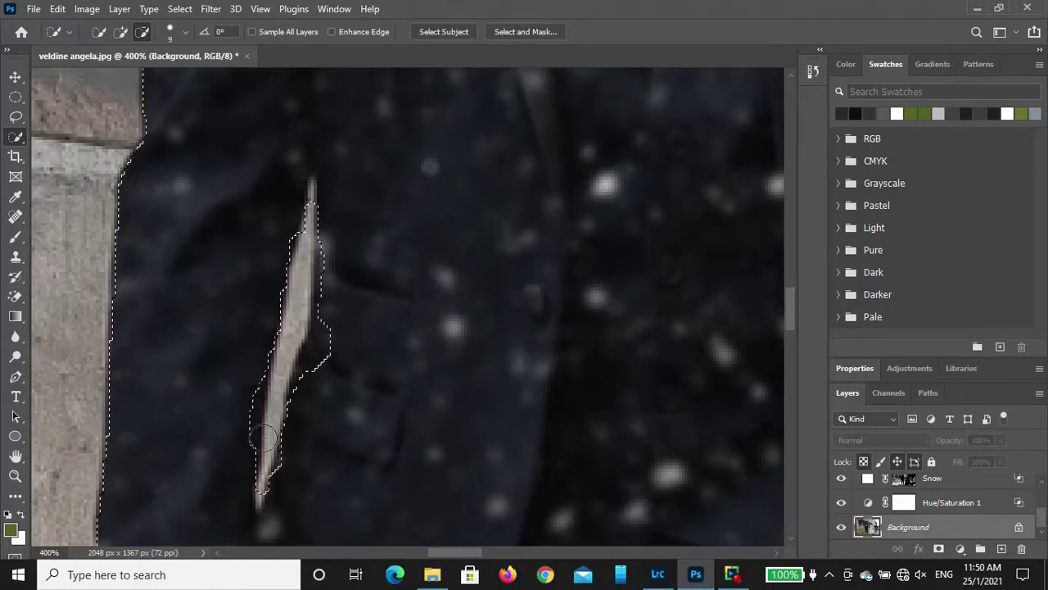
pyautogui.moveTo(264, 438)
pyautogui.mouseDown()
pyautogui.moveTo(263, 469)
pyautogui.moveTo(320, 172)
pyautogui.mouseUp()
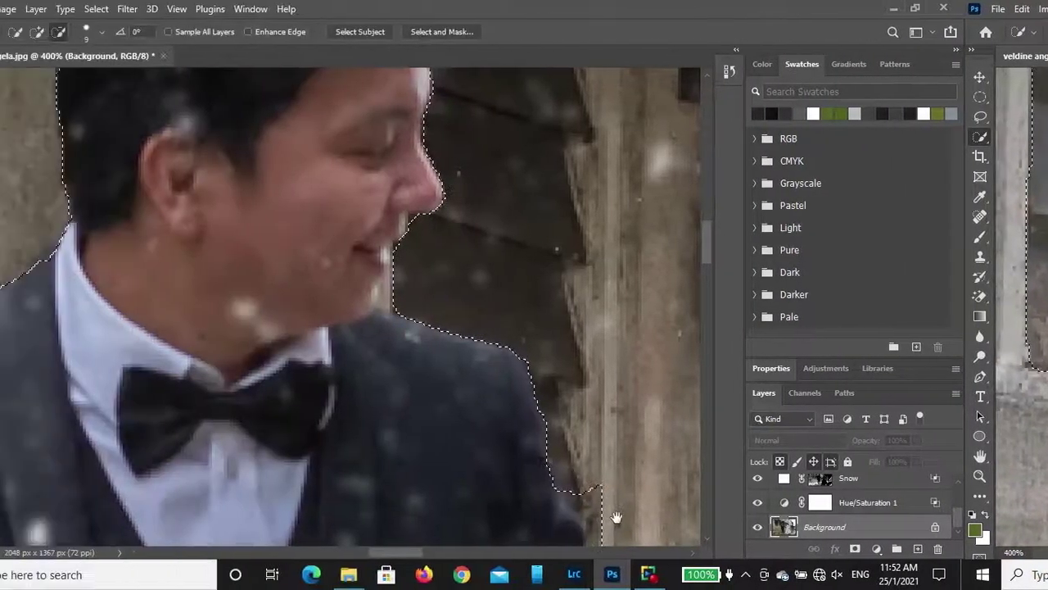
# Step: Subtract background from the selection at the groom's chin, neck and right coat edge
pyautogui.moveTo(616, 517)
pyautogui.mouseDown()
pyautogui.moveTo(562, 309)
pyautogui.moveTo(622, 299)
pyautogui.mouseUp()
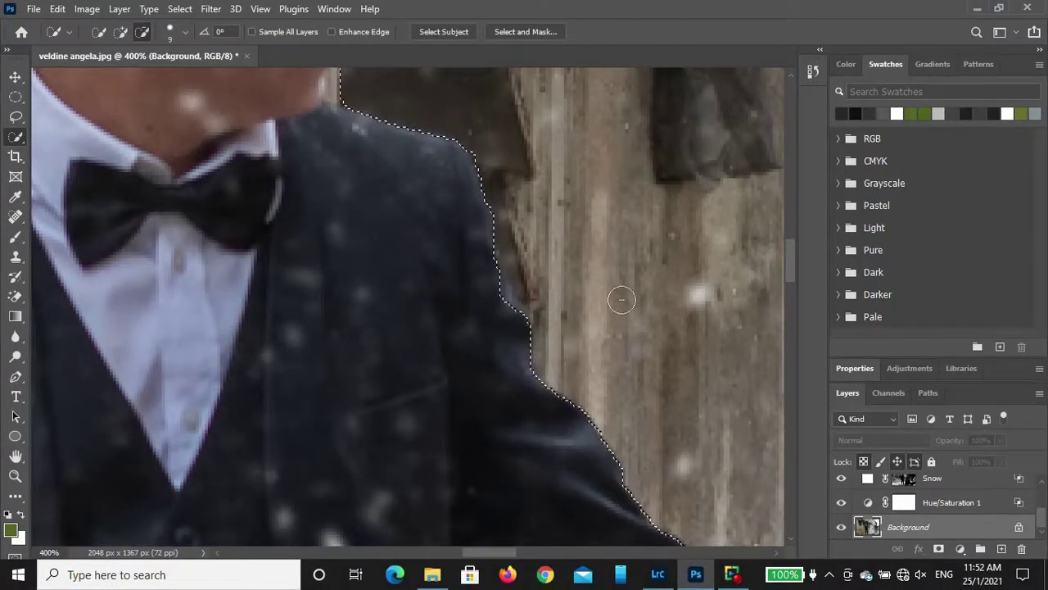
pyautogui.moveTo(304, 152); pyautogui.dragTo(351, 355)
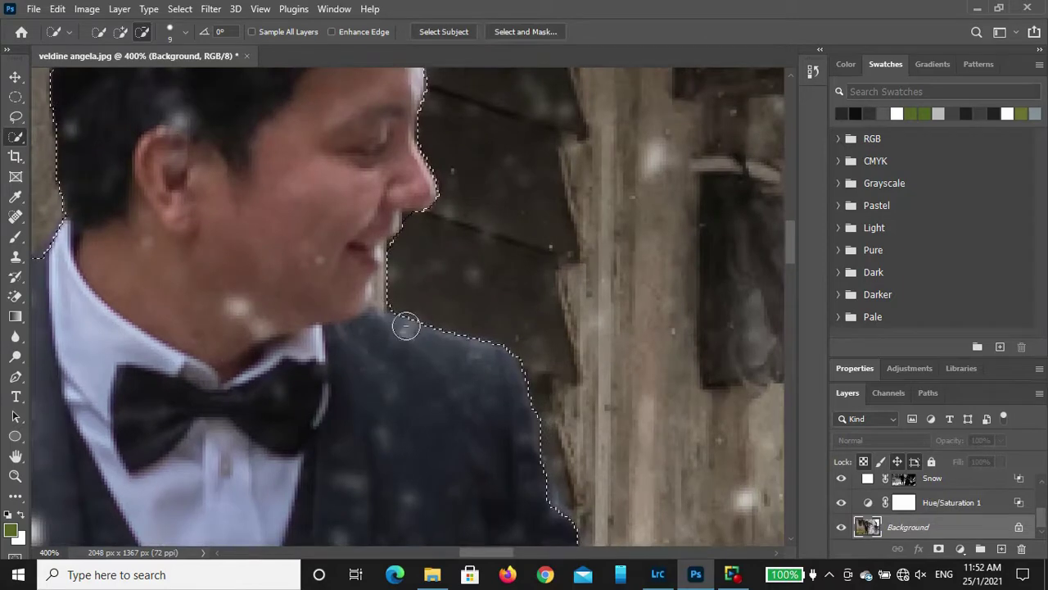
pyautogui.moveTo(386, 286); pyautogui.dragTo(453, 286)
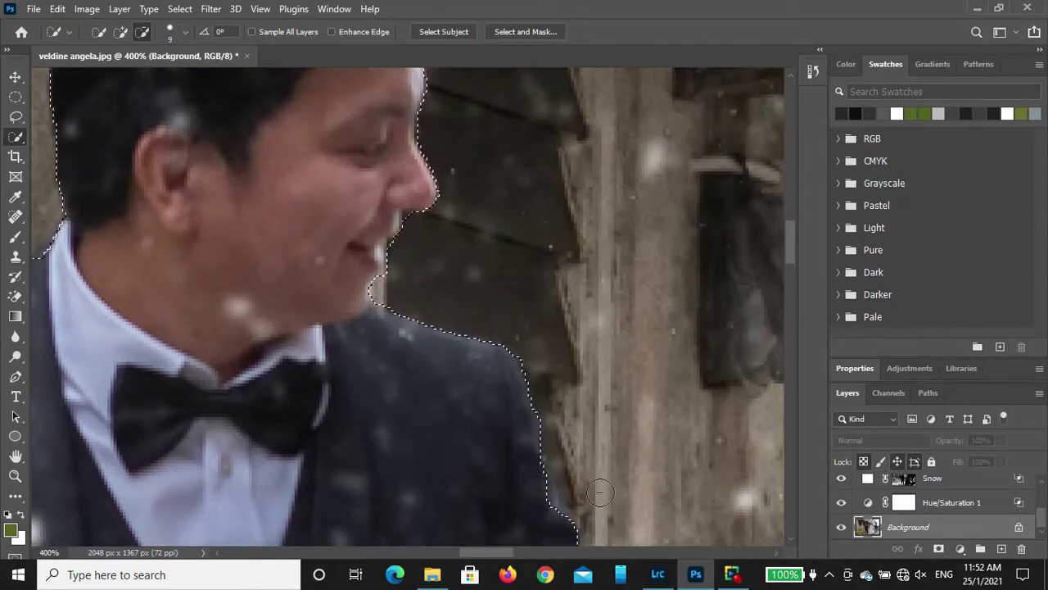
pyautogui.moveTo(599, 491); pyautogui.dragTo(532, 368)
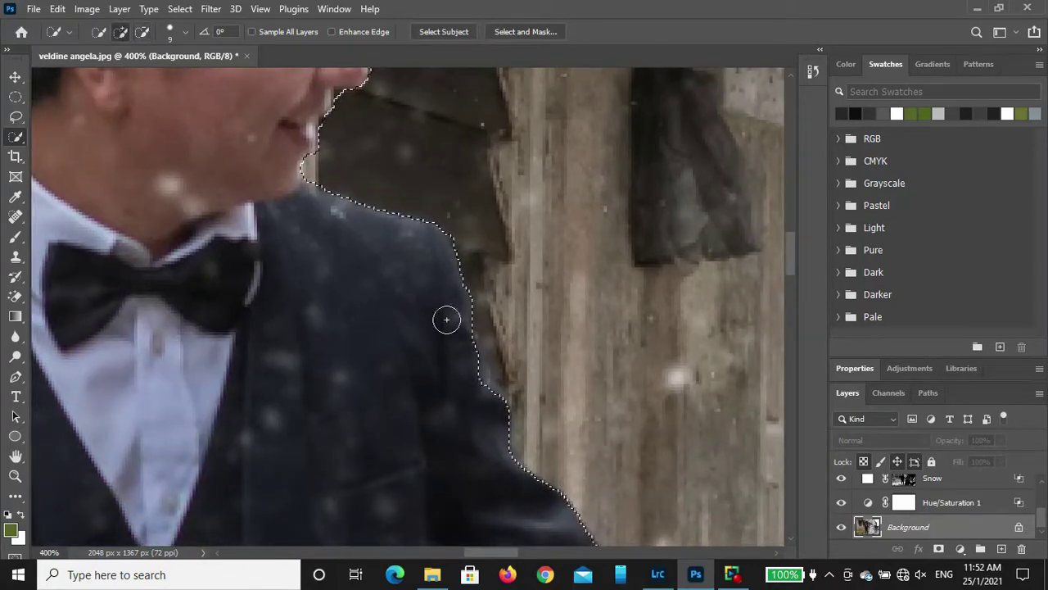
pyautogui.moveTo(447, 319); pyautogui.dragTo(480, 382)
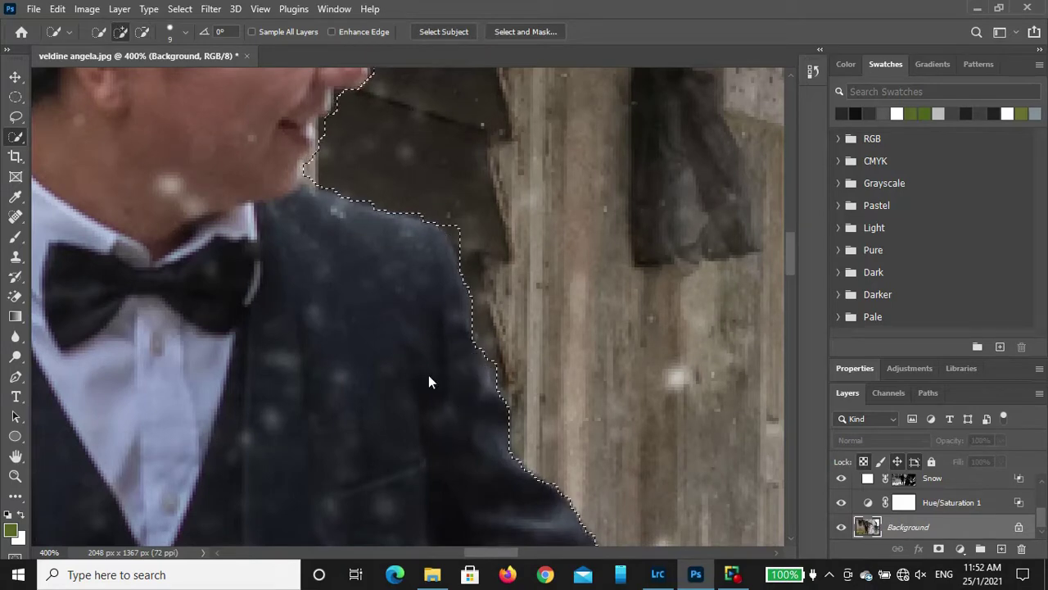
pyautogui.moveTo(526, 194)
pyautogui.mouseDown()
pyautogui.moveTo(559, 350)
pyautogui.moveTo(251, 246)
pyautogui.moveTo(122, 246)
pyautogui.mouseUp()
pyautogui.moveTo(679, 213); pyautogui.dragTo(474, 208)
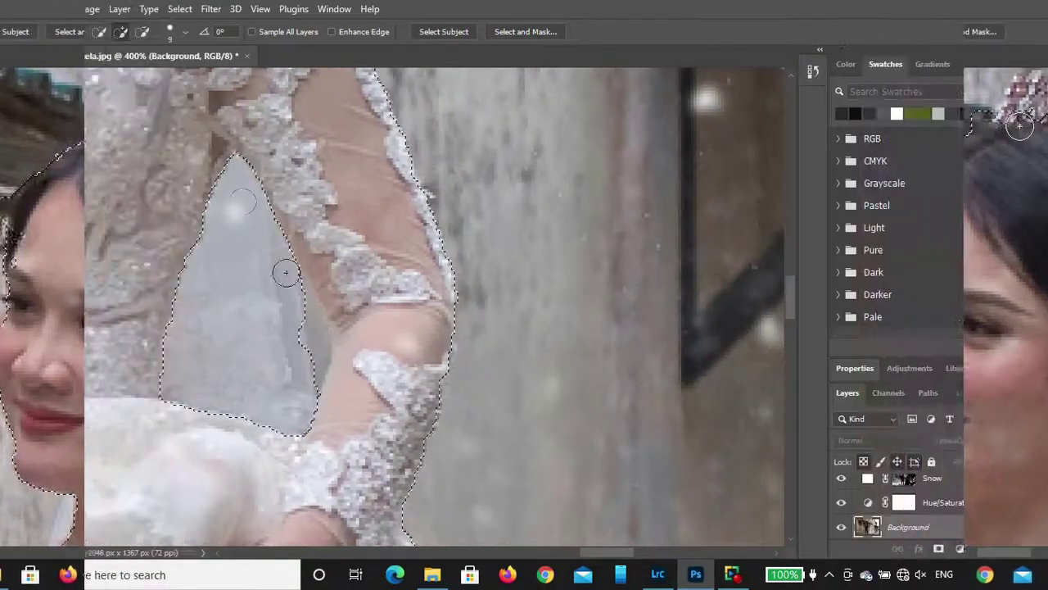
# Step: Add the bride's veil to the selection and remove the pink sign's notch
pyautogui.moveTo(222, 171); pyautogui.dragTo(240, 204)
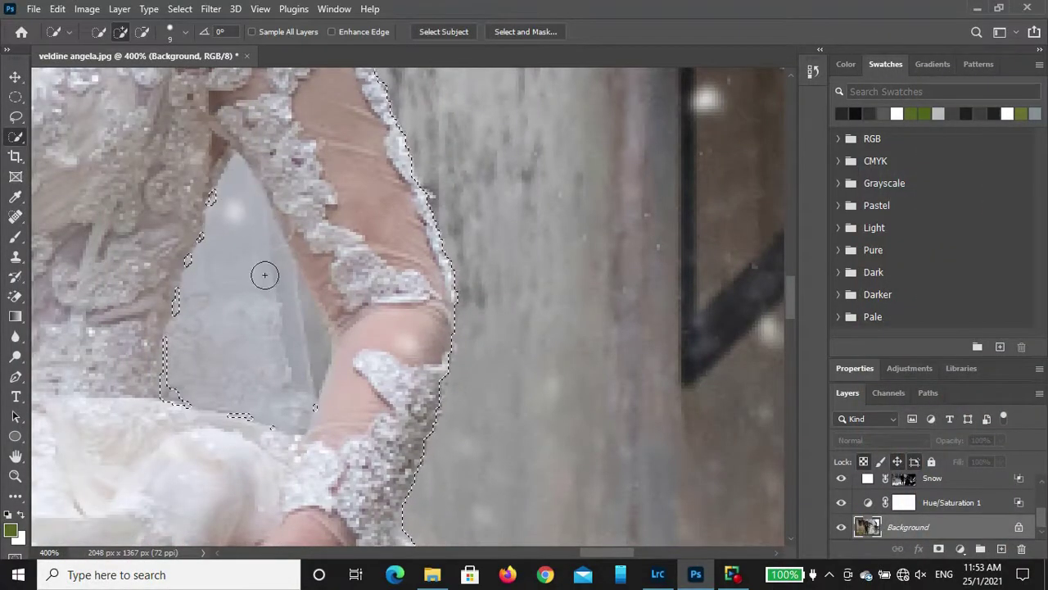
pyautogui.moveTo(264, 274)
pyautogui.mouseDown()
pyautogui.moveTo(216, 199)
pyautogui.moveTo(164, 358)
pyautogui.moveTo(245, 428)
pyautogui.moveTo(234, 415)
pyautogui.moveTo(297, 437)
pyautogui.moveTo(338, 497)
pyautogui.moveTo(354, 403)
pyautogui.moveTo(343, 380)
pyautogui.mouseUp()
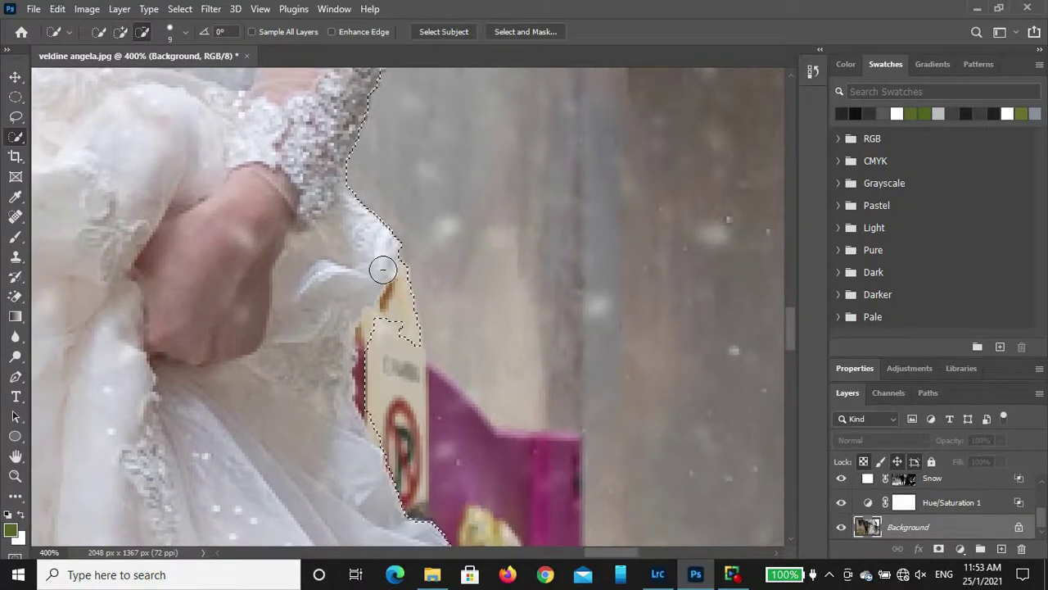
pyautogui.moveTo(382, 269)
pyautogui.mouseDown()
pyautogui.moveTo(409, 304)
pyautogui.moveTo(417, 339)
pyautogui.moveTo(414, 284)
pyautogui.moveTo(374, 351)
pyautogui.moveTo(373, 342)
pyautogui.mouseUp()
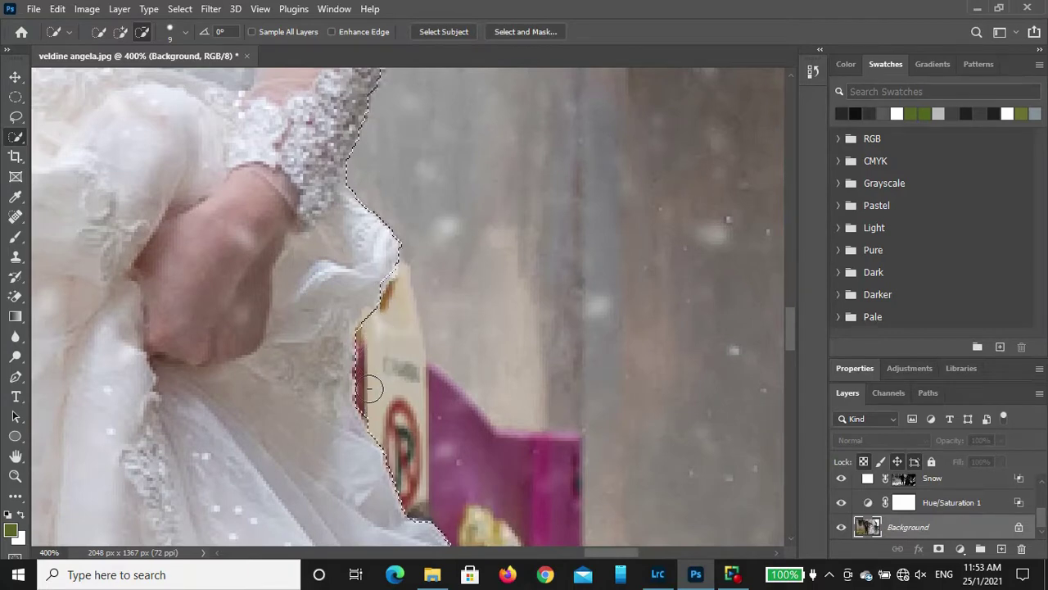
# Step: Pan along the bride's dress, clasped hands and neckline, then fit the photo on screen
pyautogui.moveTo(351, 439)
pyautogui.mouseDown()
pyautogui.moveTo(402, 346)
pyautogui.moveTo(367, 225)
pyautogui.mouseUp()
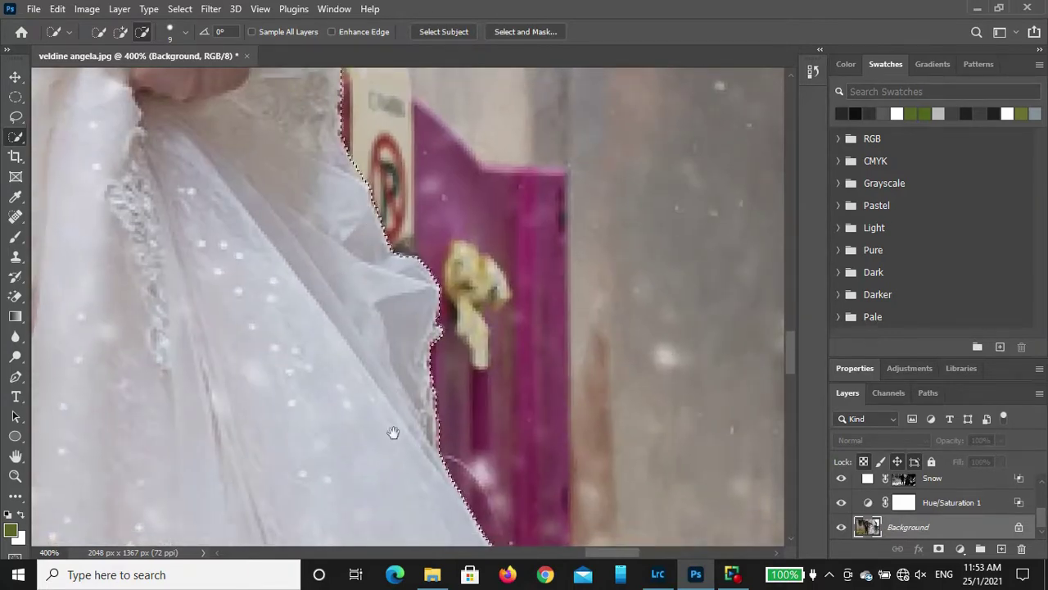
pyautogui.scroll(-3, 380, 385)
pyautogui.scroll(-3, 447, 419)
pyautogui.scroll(-1, 449, 438)
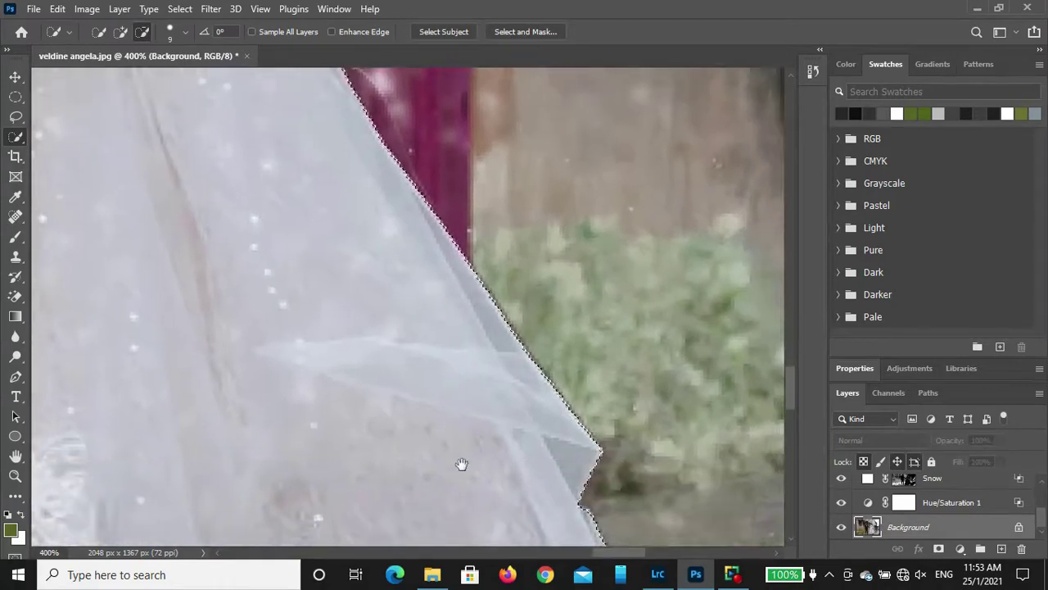
pyautogui.scroll(-3, 461, 464)
pyautogui.scroll(-3, 452, 281)
pyautogui.scroll(-3, 421, 136)
pyautogui.scroll(-2, 475, 374)
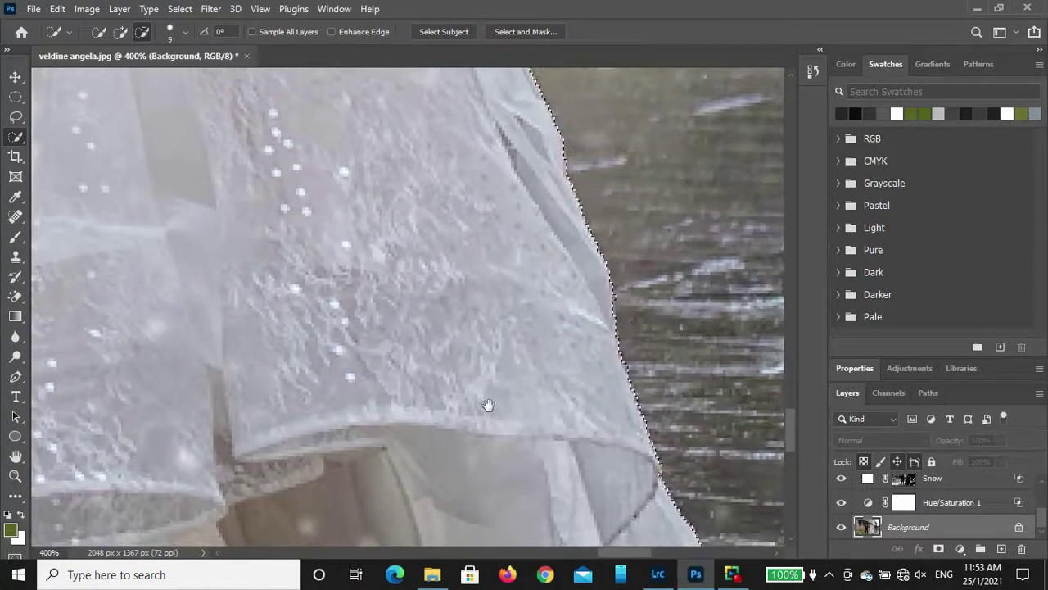
pyautogui.scroll(-2, 488, 404)
pyautogui.scroll(-2, 463, 264)
pyautogui.scroll(-1, 412, 367)
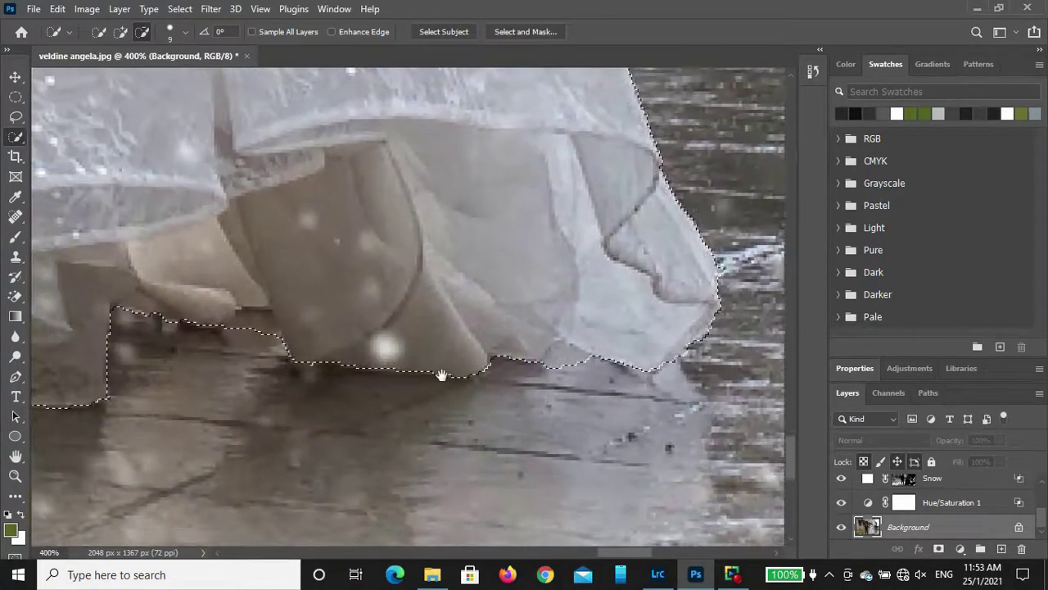
pyautogui.hscroll(-3, 440, 368)
pyautogui.hscroll(-3, 442, 344)
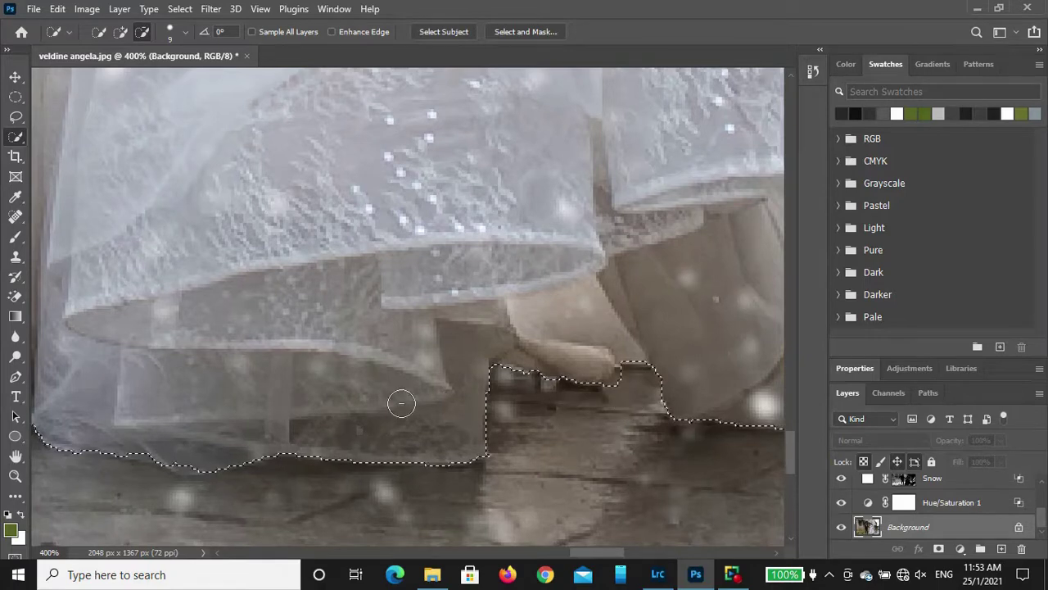
pyautogui.hscroll(-3, 381, 398)
pyautogui.hscroll(-3, 466, 377)
pyautogui.hscroll(-3, 447, 328)
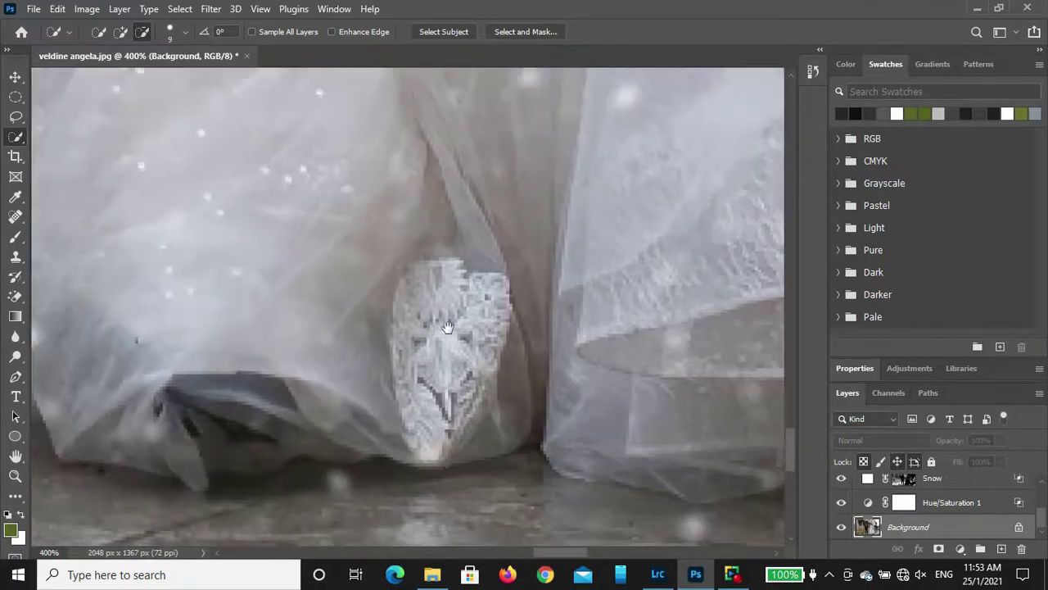
pyautogui.hscroll(-3, 447, 328)
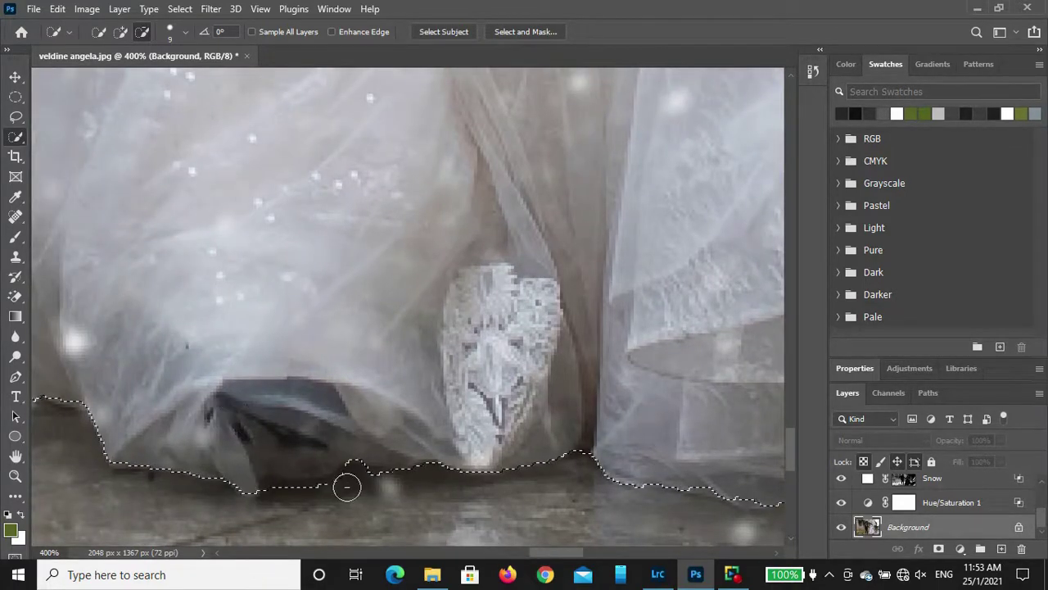
pyautogui.moveTo(202, 366); pyautogui.dragTo(452, 382)
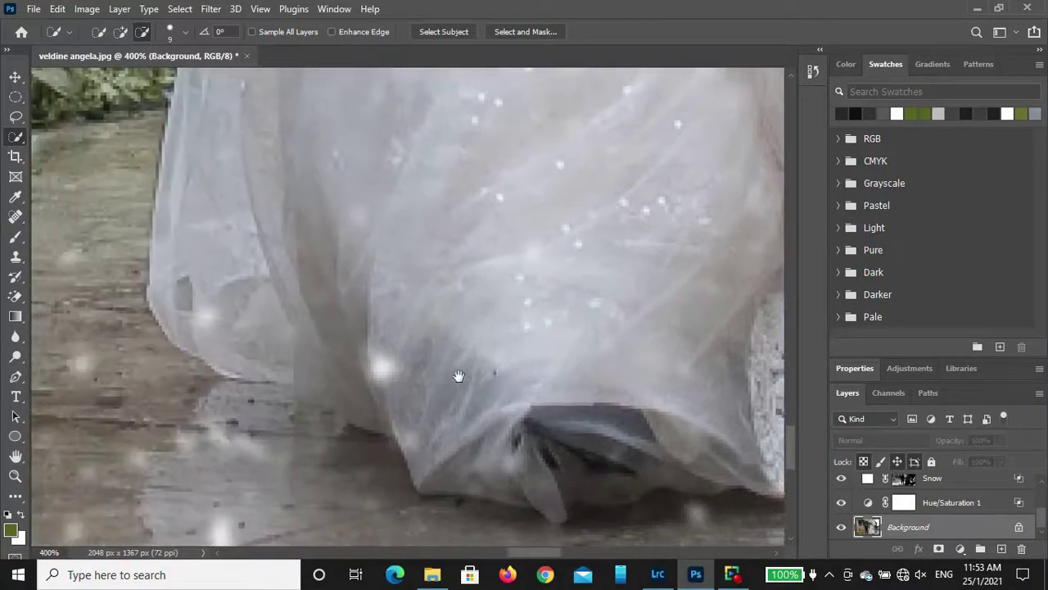
pyautogui.moveTo(369, 281)
pyautogui.mouseDown()
pyautogui.moveTo(378, 431)
pyautogui.moveTo(478, 227)
pyautogui.moveTo(429, 284)
pyautogui.moveTo(438, 243)
pyautogui.moveTo(422, 306)
pyautogui.moveTo(424, 409)
pyautogui.mouseUp()
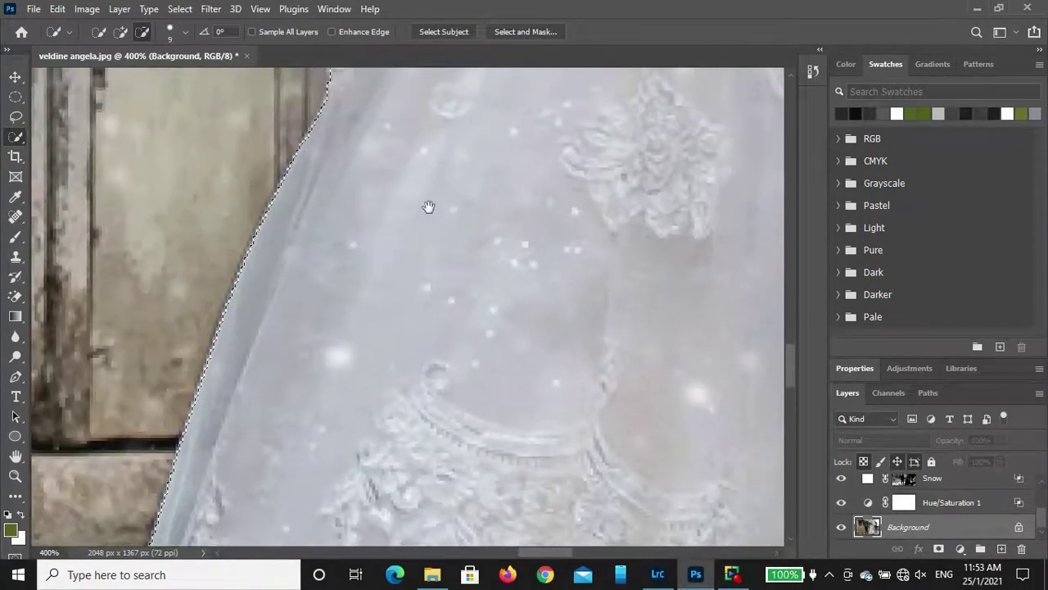
pyautogui.moveTo(426, 208); pyautogui.dragTo(414, 458)
pyautogui.moveTo(522, 194); pyautogui.dragTo(519, 287)
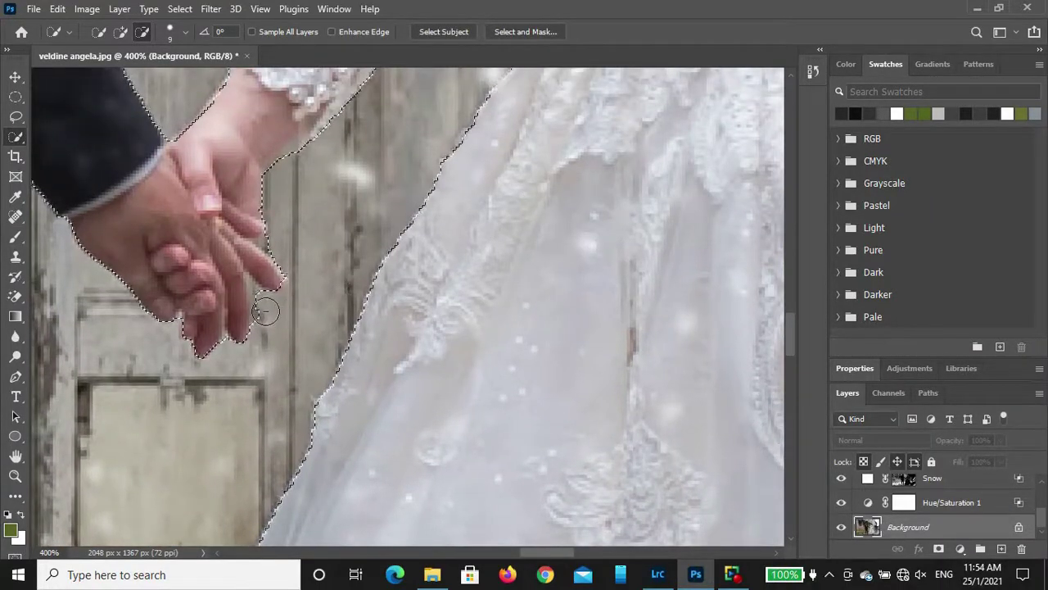
pyautogui.moveTo(571, 169)
pyautogui.mouseDown()
pyautogui.moveTo(491, 389)
pyautogui.moveTo(573, 222)
pyautogui.moveTo(581, 301)
pyautogui.mouseUp()
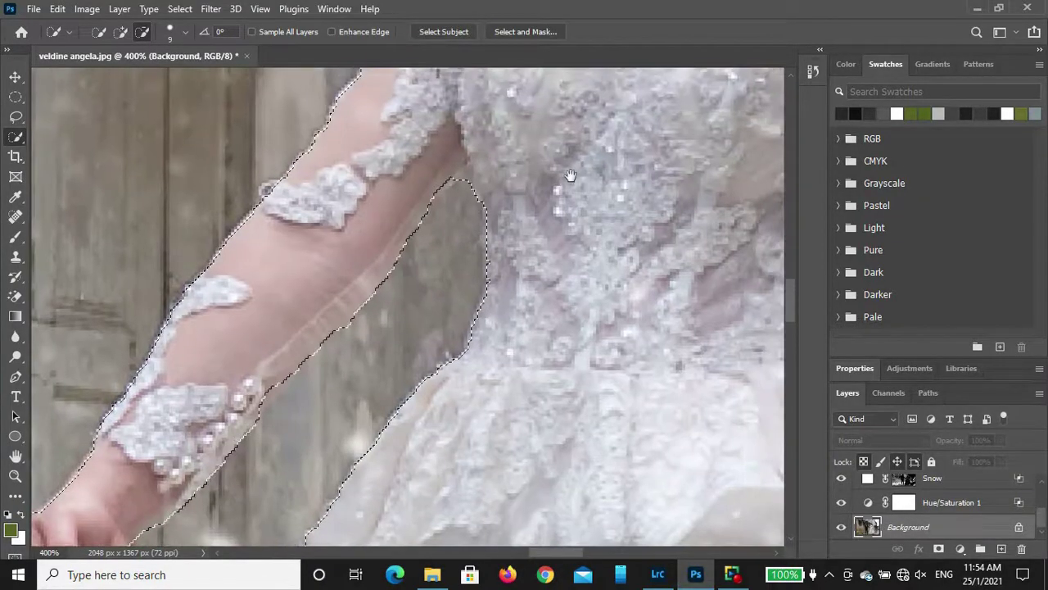
pyautogui.moveTo(569, 176); pyautogui.dragTo(447, 312)
pyautogui.moveTo(466, 167)
pyautogui.mouseDown()
pyautogui.moveTo(436, 214)
pyautogui.moveTo(437, 339)
pyautogui.moveTo(455, 292)
pyautogui.mouseUp()
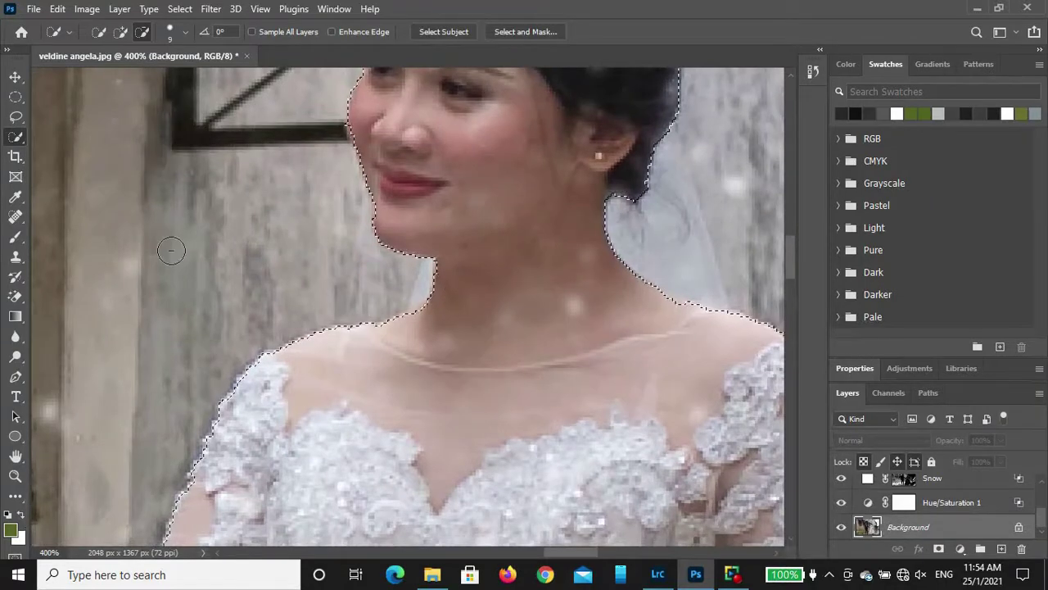
pyautogui.click(16, 478)
pyautogui.hotkey('ctrl', '0')
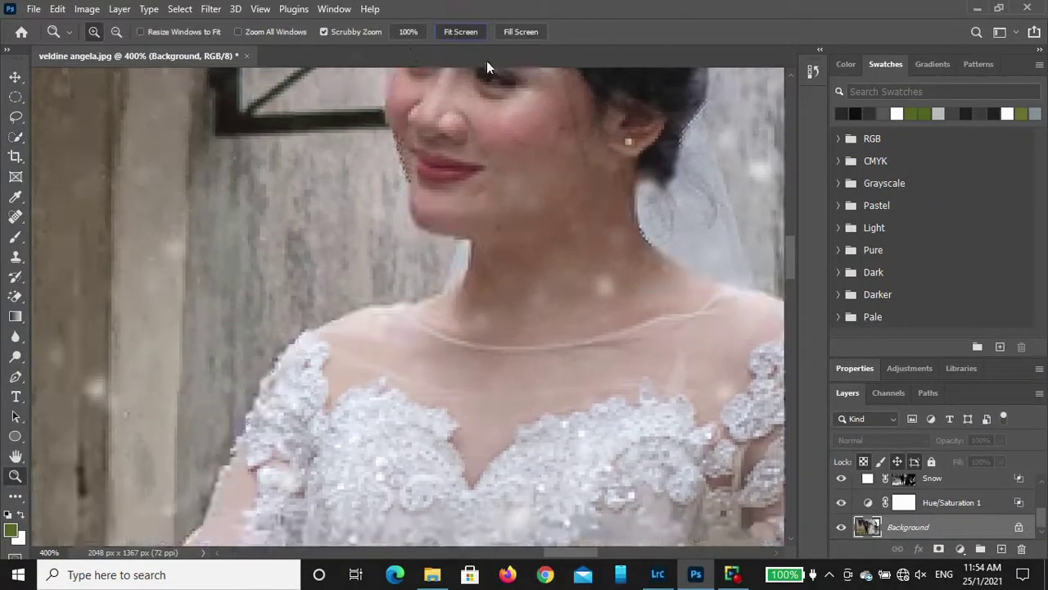
# Step: Add a layer mask to Snow 13 copy from the couple selection
pyautogui.click(15, 79)
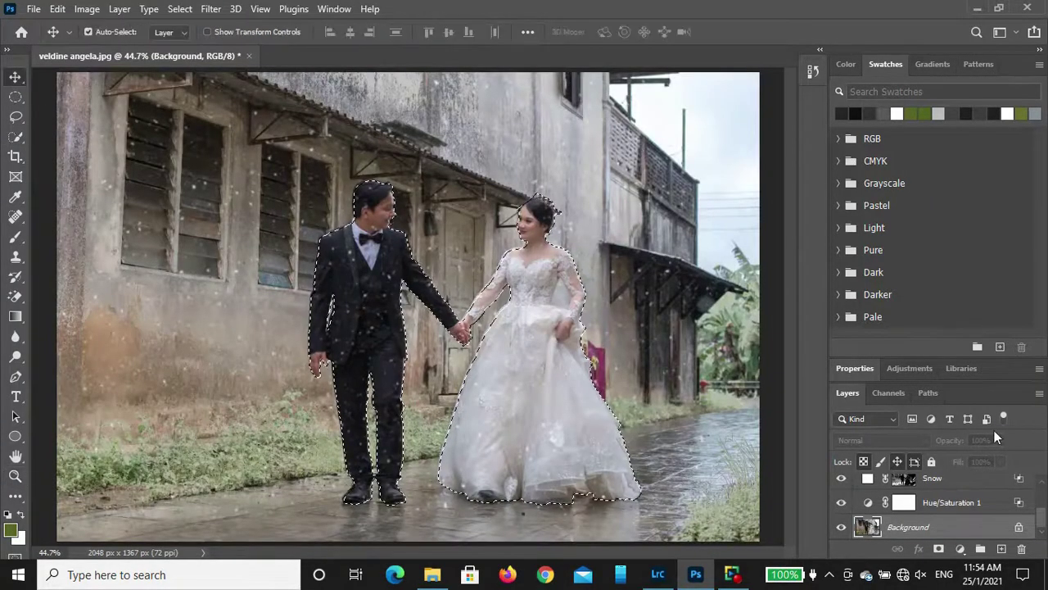
pyautogui.scroll(3, 988, 505)
pyautogui.scroll(1, 989, 506)
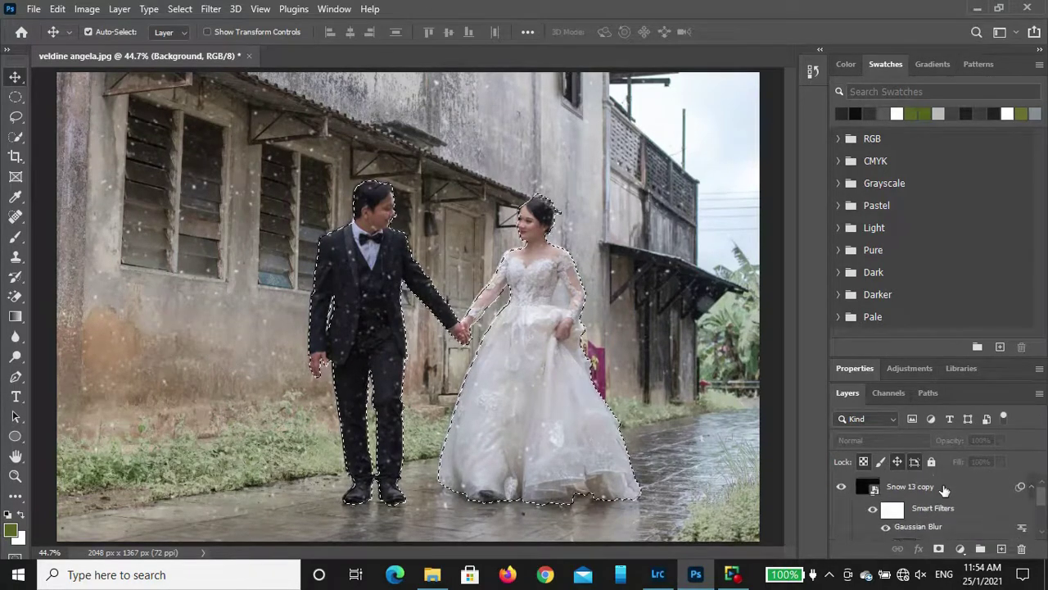
pyautogui.click(989, 501)
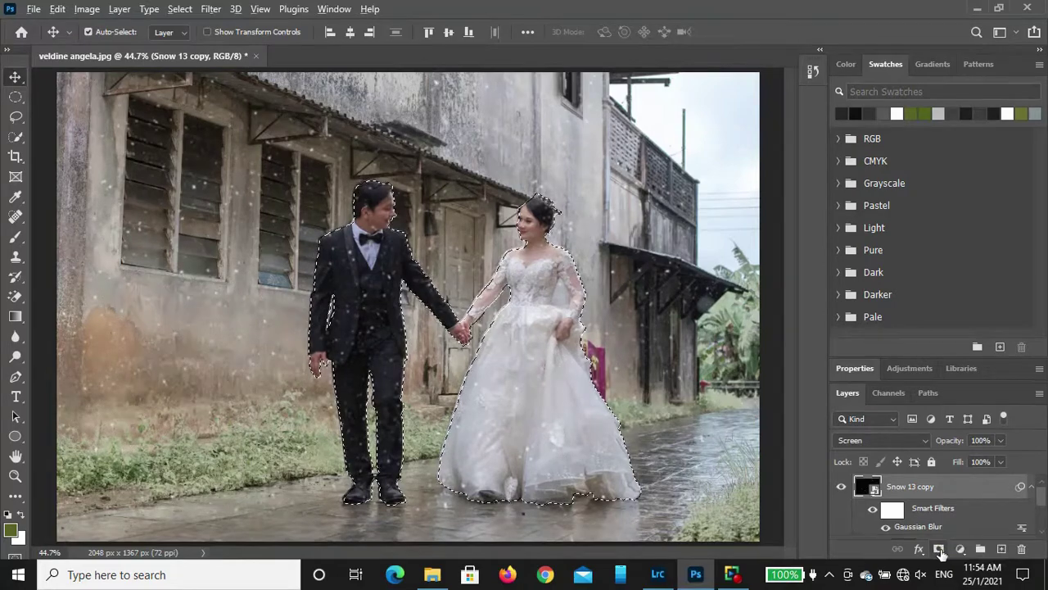
pyautogui.click(939, 550)
# Step: Drag Snow 9.jpg from the snow images folder onto the canvas
pyautogui.click(432, 575)
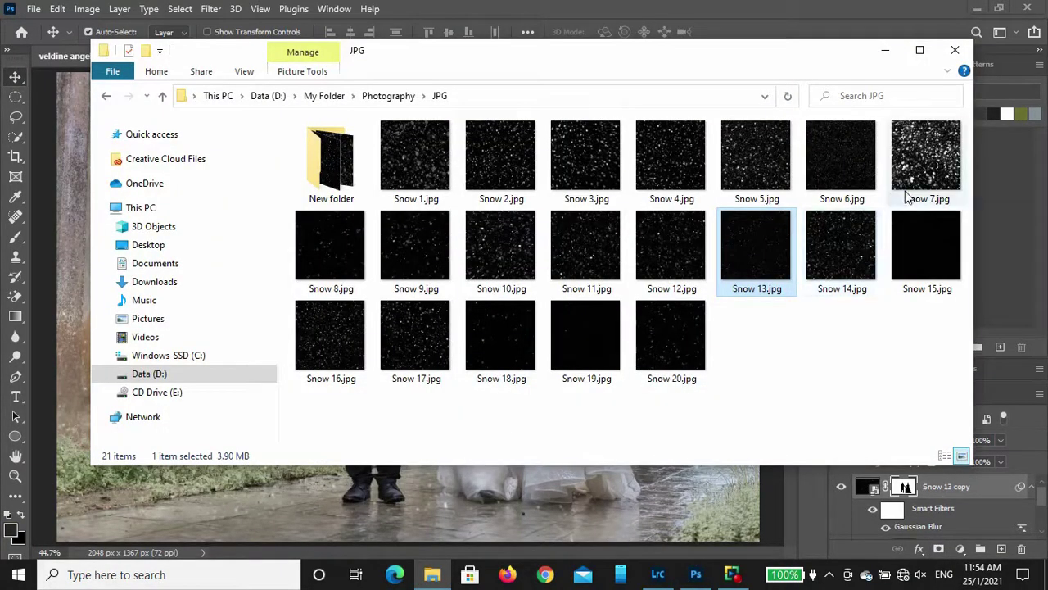
pyautogui.click(434, 271)
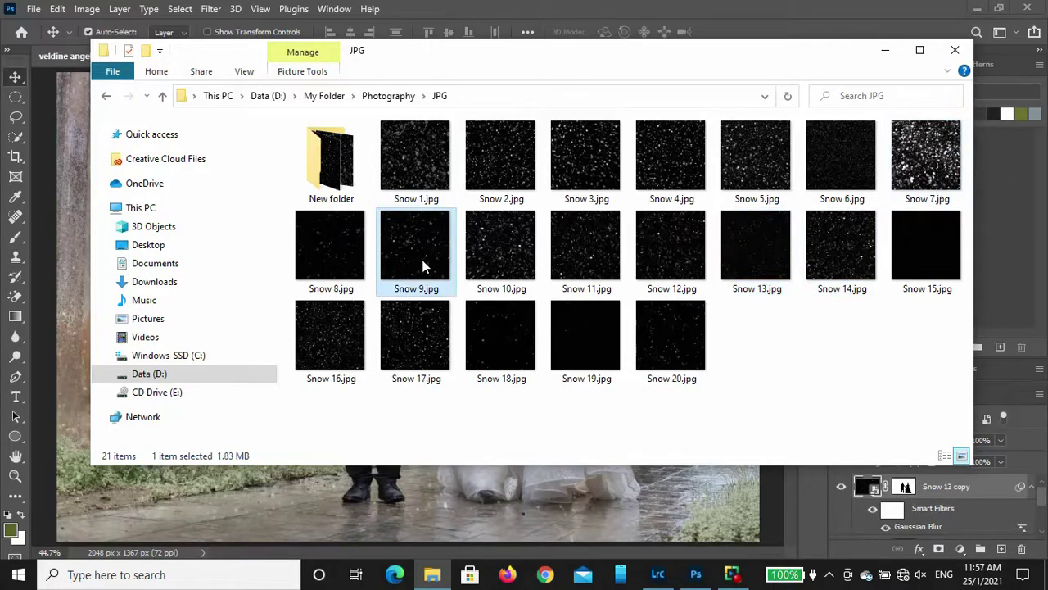
pyautogui.moveTo(419, 252); pyautogui.dragTo(391, 494)
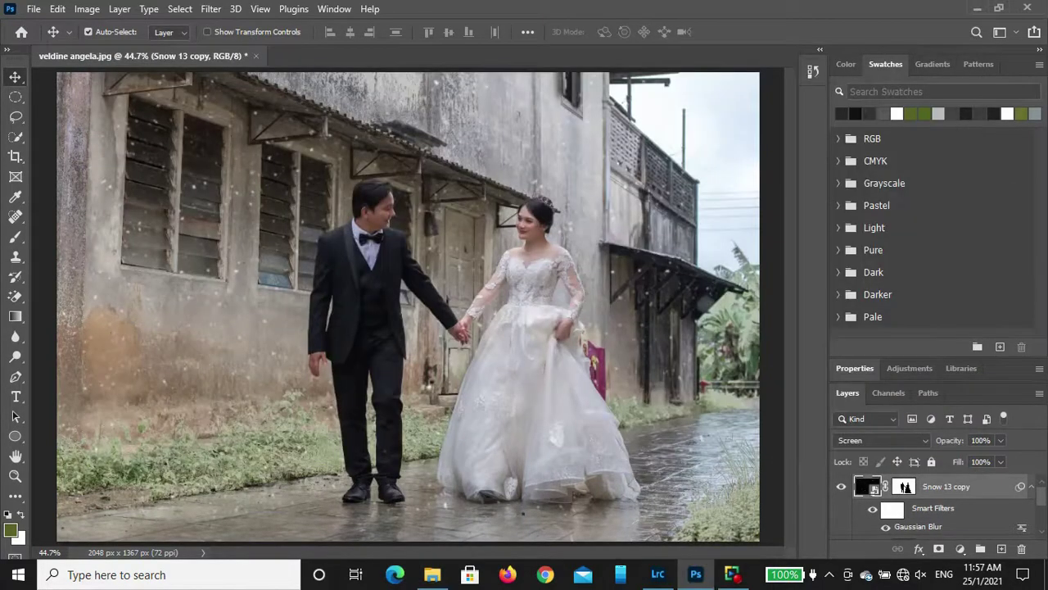
# Step: Place Snow 9 at the top-left, scaled to the full canvas height
pyautogui.moveTo(457, 357); pyautogui.dragTo(304, 325)
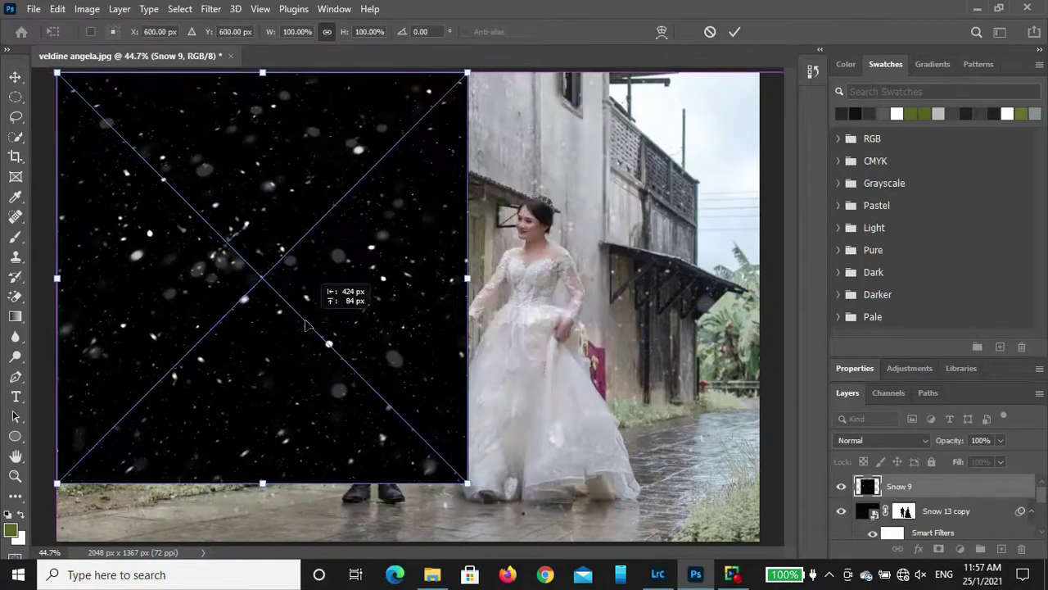
pyautogui.moveTo(262, 483); pyautogui.dragTo(262, 535)
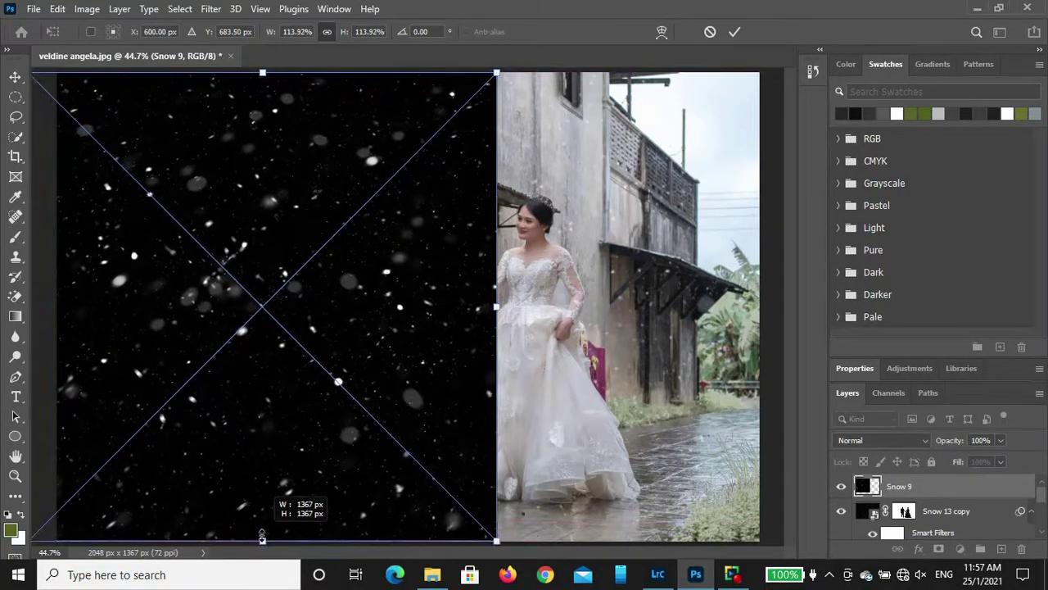
pyautogui.moveTo(209, 391)
pyautogui.mouseDown()
pyautogui.moveTo(252, 400)
pyautogui.moveTo(246, 386)
pyautogui.mouseUp()
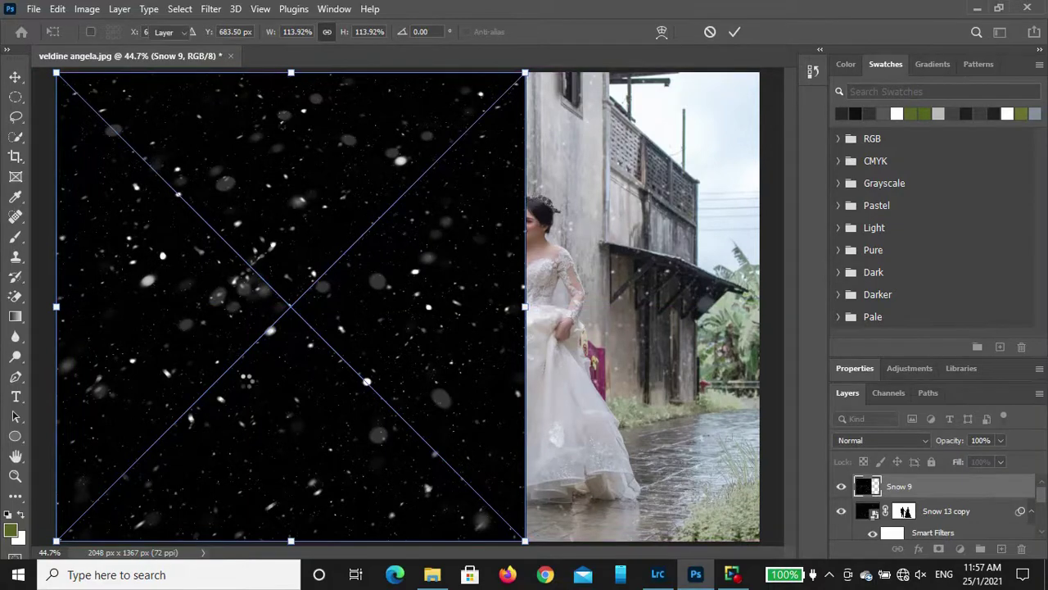
pyautogui.press('Return')
# Step: Duplicate Snow 9 and move the copy flush with the canvas's right edge
pyautogui.hotkey('ctrl', 'j')
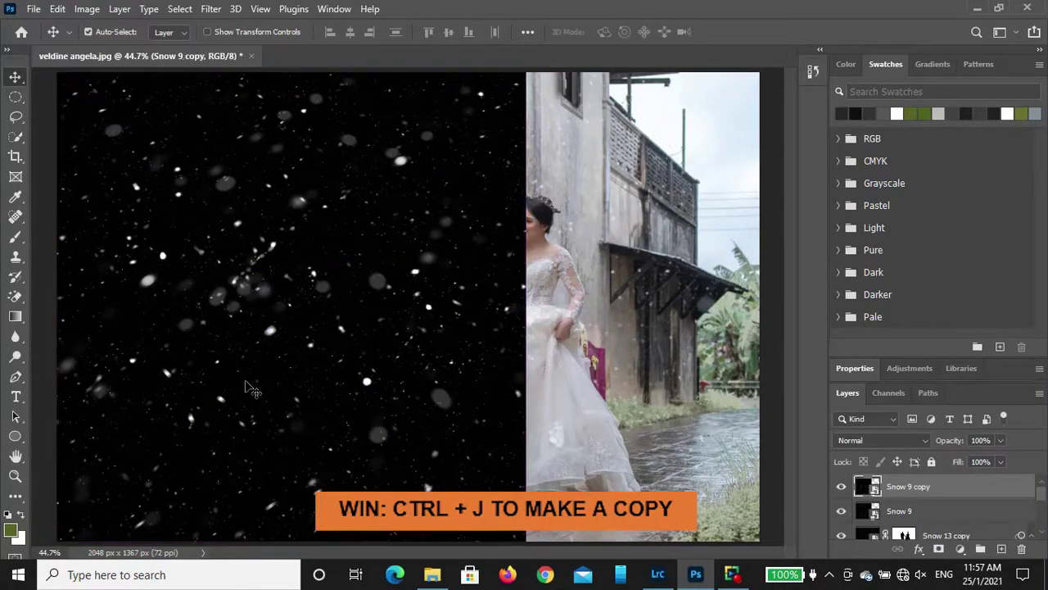
pyautogui.hotkey('ctrl', 't')
pyautogui.moveTo(160, 319); pyautogui.dragTo(599, 339)
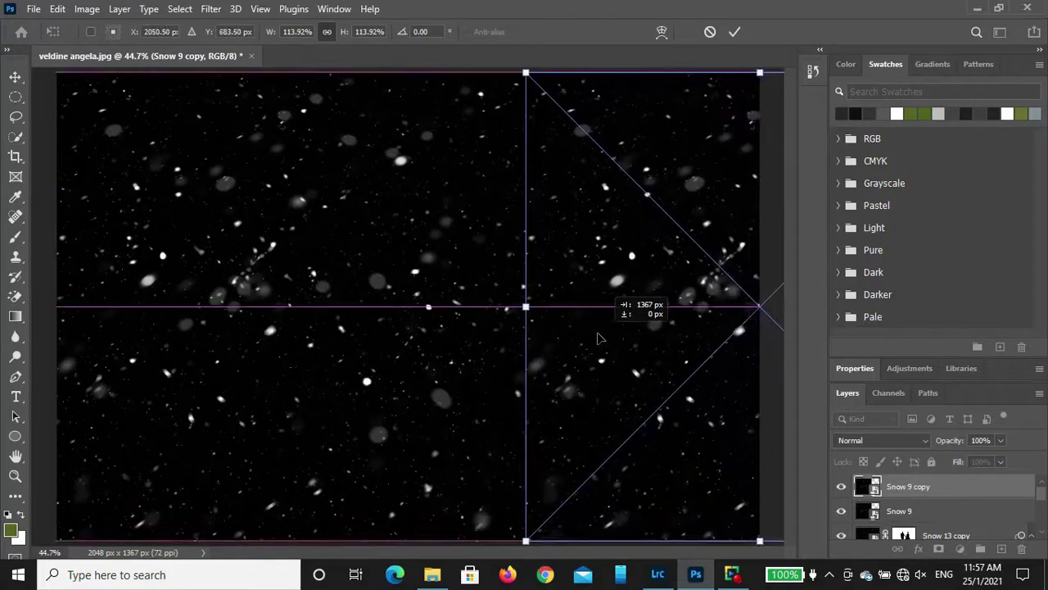
pyautogui.moveTo(599, 338); pyautogui.dragTo(596, 338)
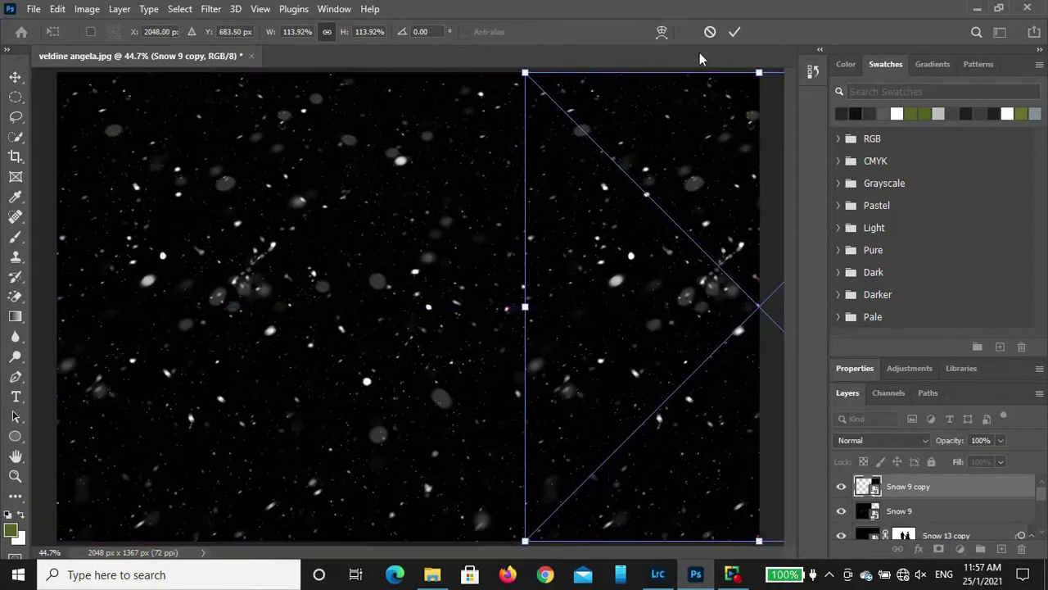
pyautogui.click(736, 32)
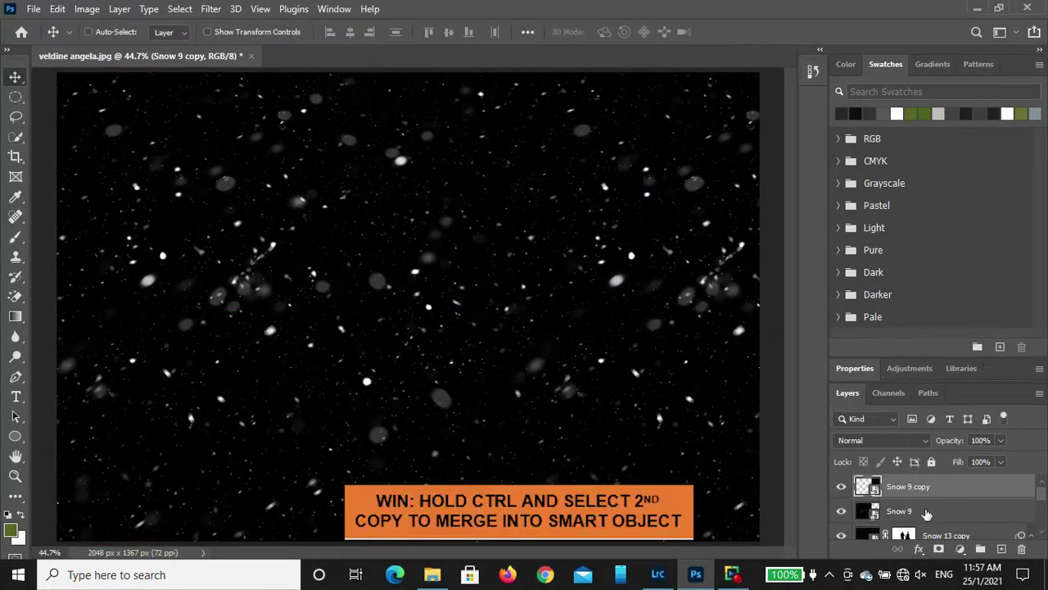
# Step: Convert both Snow 9 layers into one smart object
pyautogui.keyDown('ctrl'); pyautogui.click(926, 511); pyautogui.keyUp('ctrl')
pyautogui.rightClick(926, 511)
pyautogui.click(782, 161)
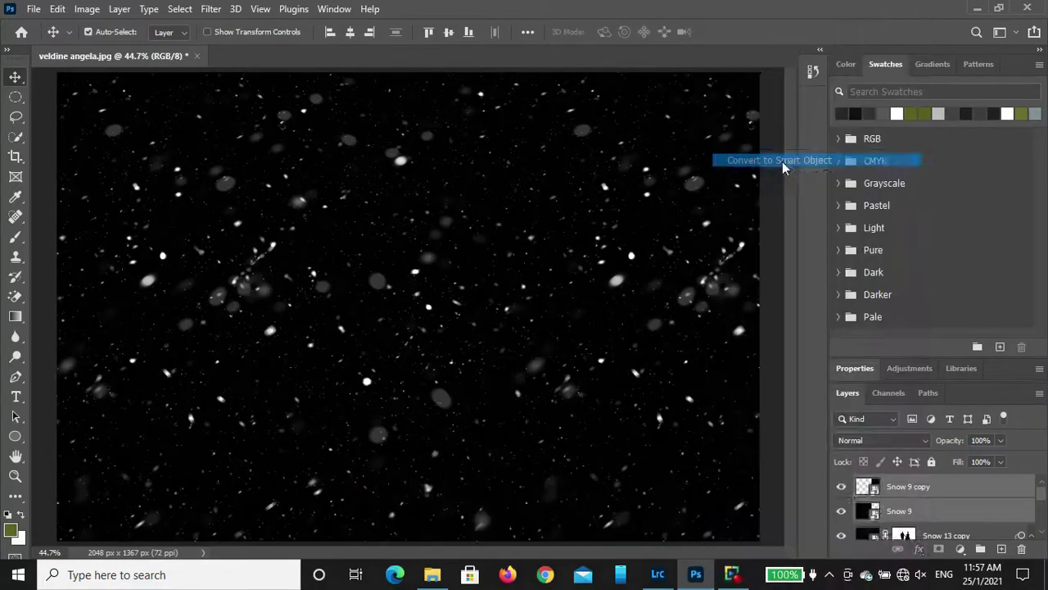
pyautogui.click(923, 440)
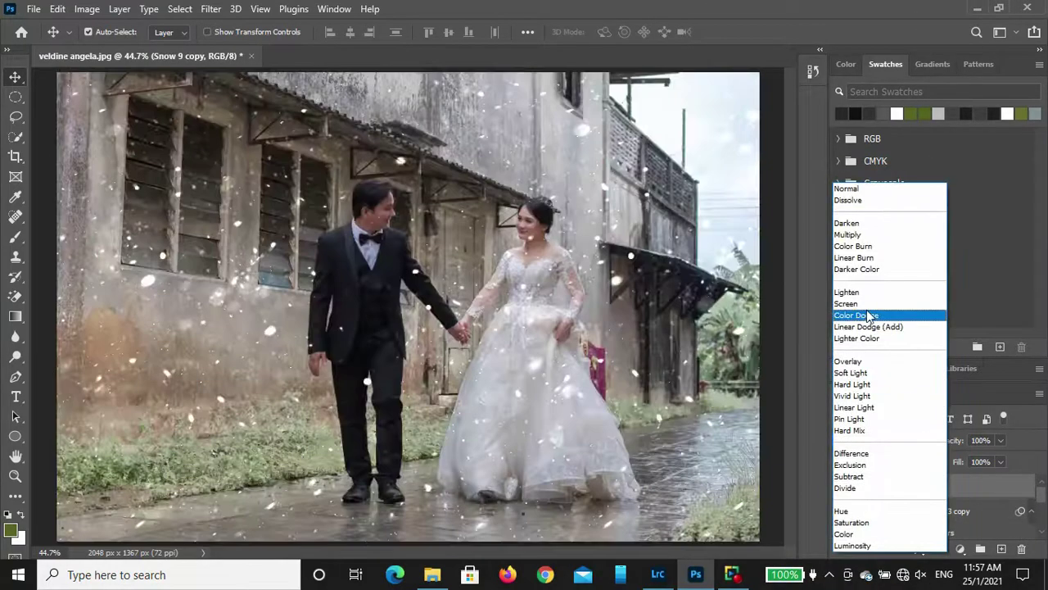
# Step: Set Snow 9 copy to Screen blend mode with a white layer mask, then select Snow
pyautogui.click(864, 305)
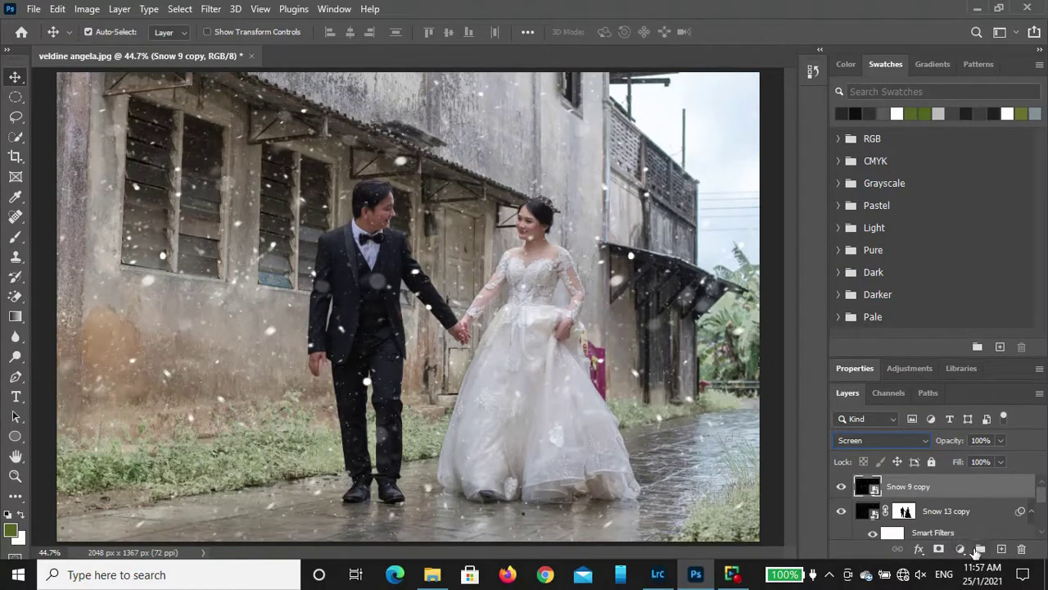
pyautogui.click(940, 549)
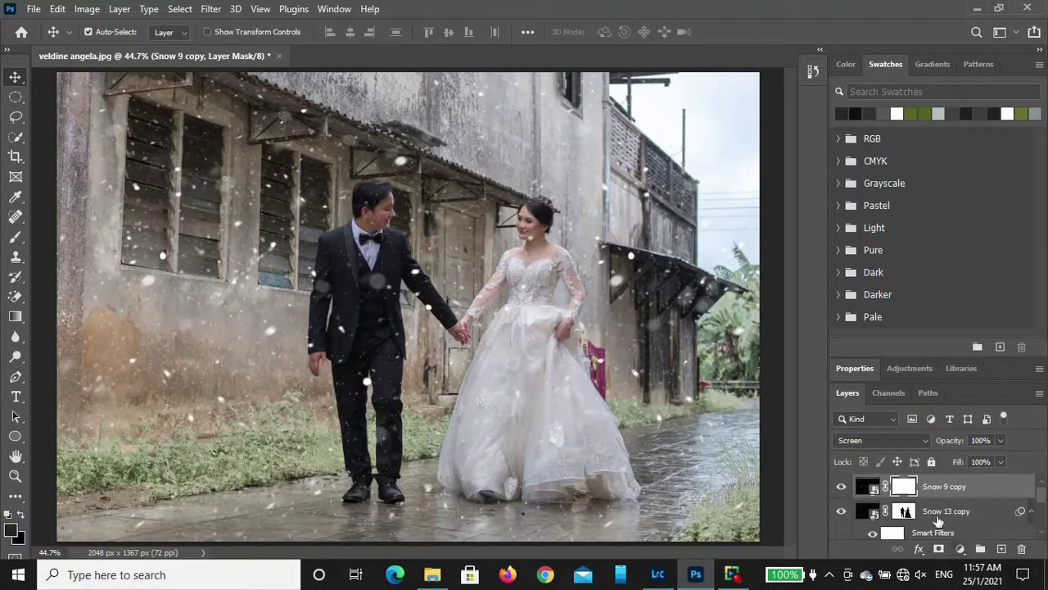
pyautogui.scroll(-2, 937, 516)
pyautogui.scroll(-2, 937, 518)
pyautogui.scroll(-2, 937, 520)
pyautogui.scroll(1, 938, 521)
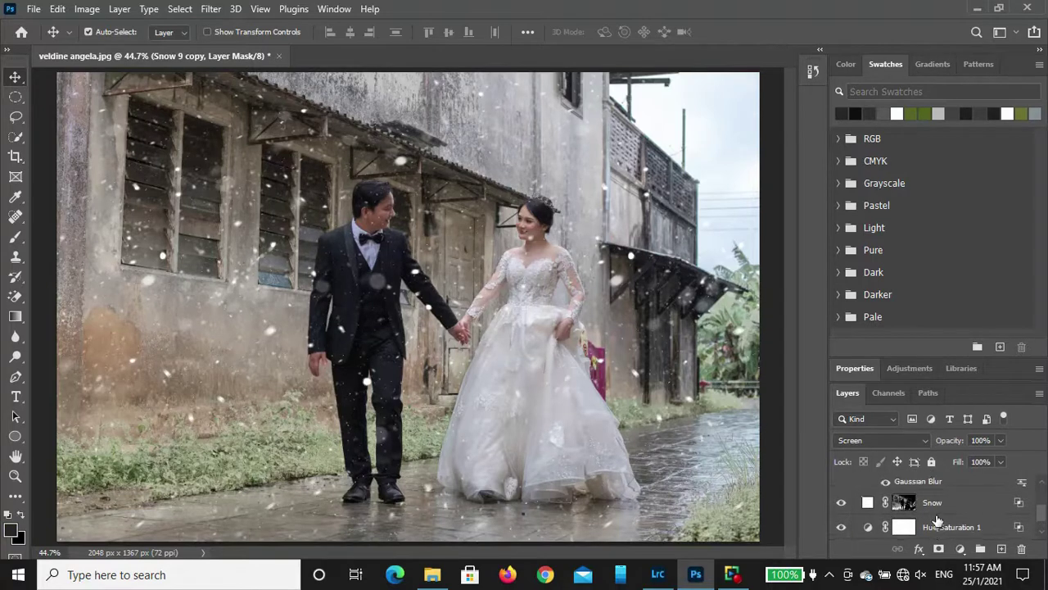
pyautogui.click(976, 504)
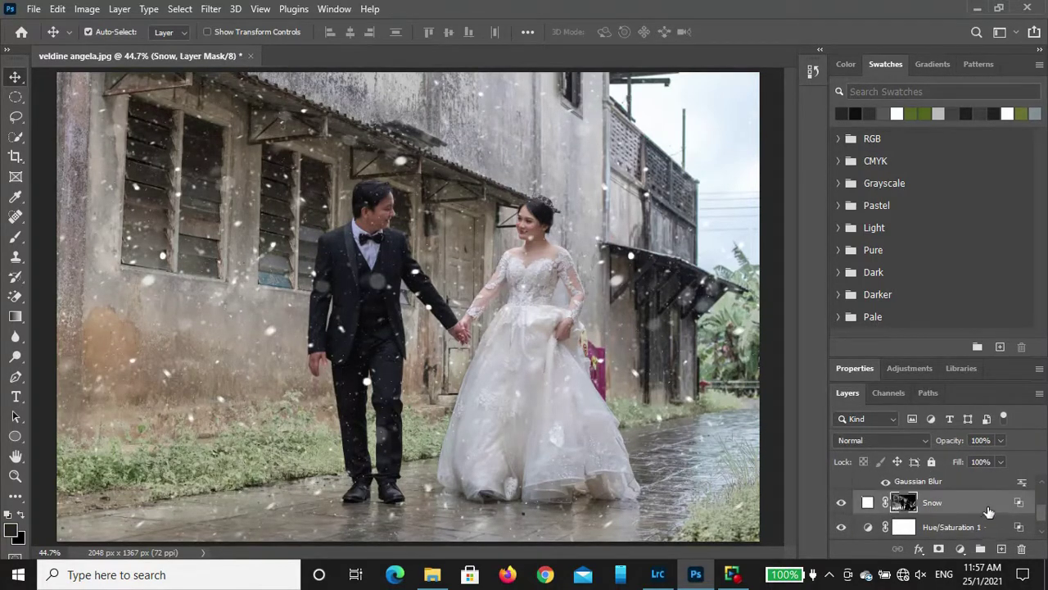
# Step: Set the Snow layer's Blend If Underlying Layer range to 3/122 and 255
pyautogui.press('h')
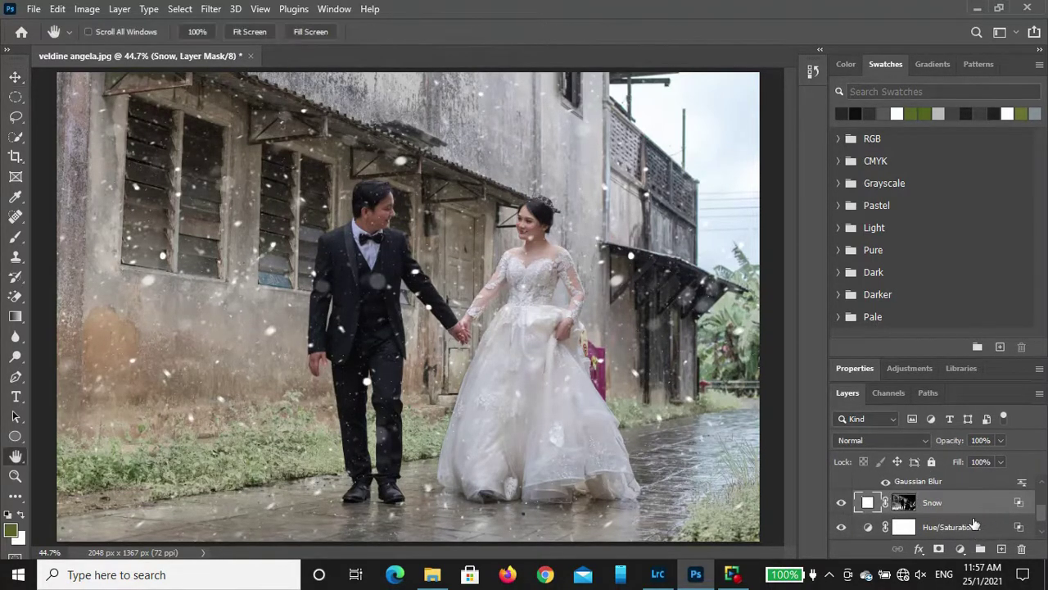
pyautogui.doubleClick(975, 505)
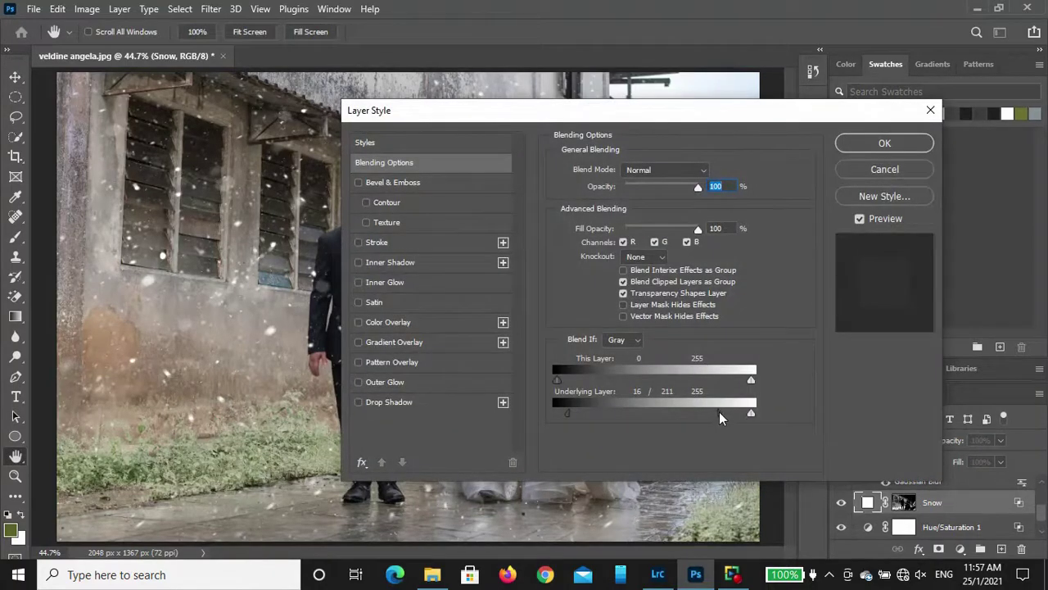
pyautogui.moveTo(569, 412); pyautogui.dragTo(563, 412)
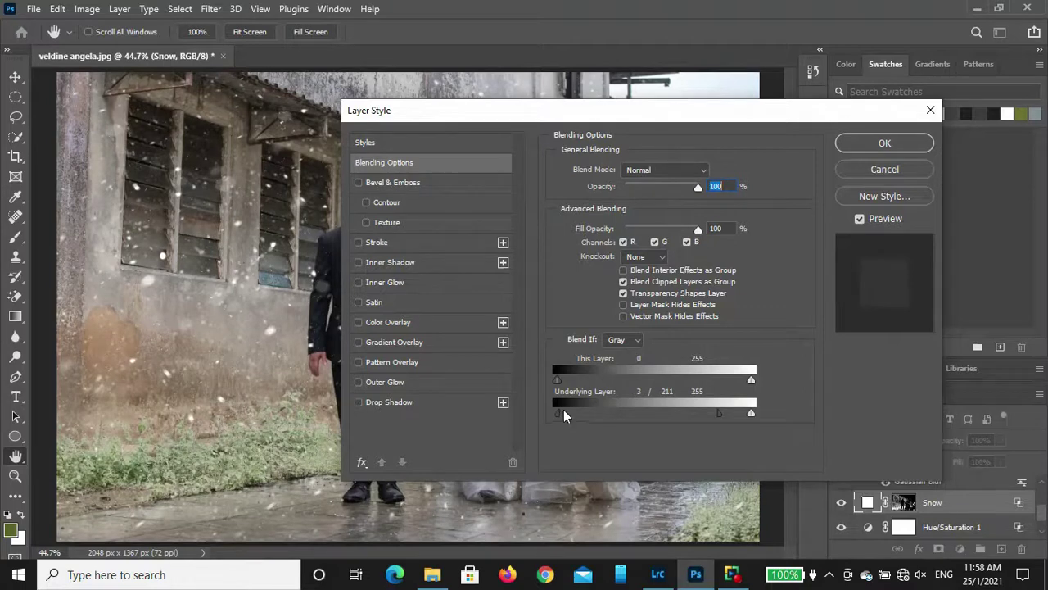
pyautogui.moveTo(719, 413); pyautogui.dragTo(733, 412)
pyautogui.moveTo(624, 111); pyautogui.dragTo(773, 93)
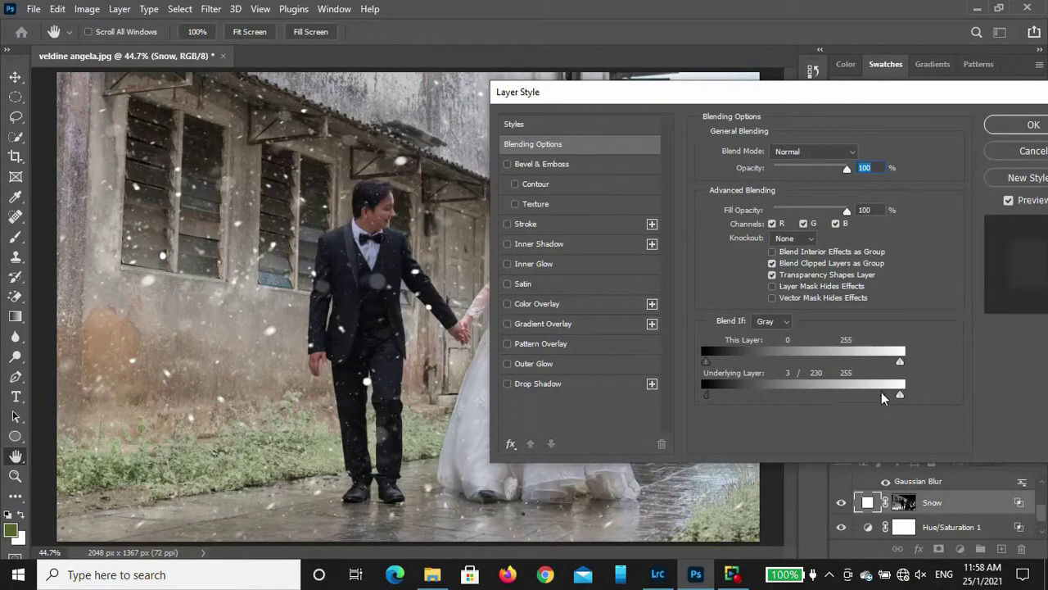
pyautogui.moveTo(876, 394); pyautogui.dragTo(799, 398)
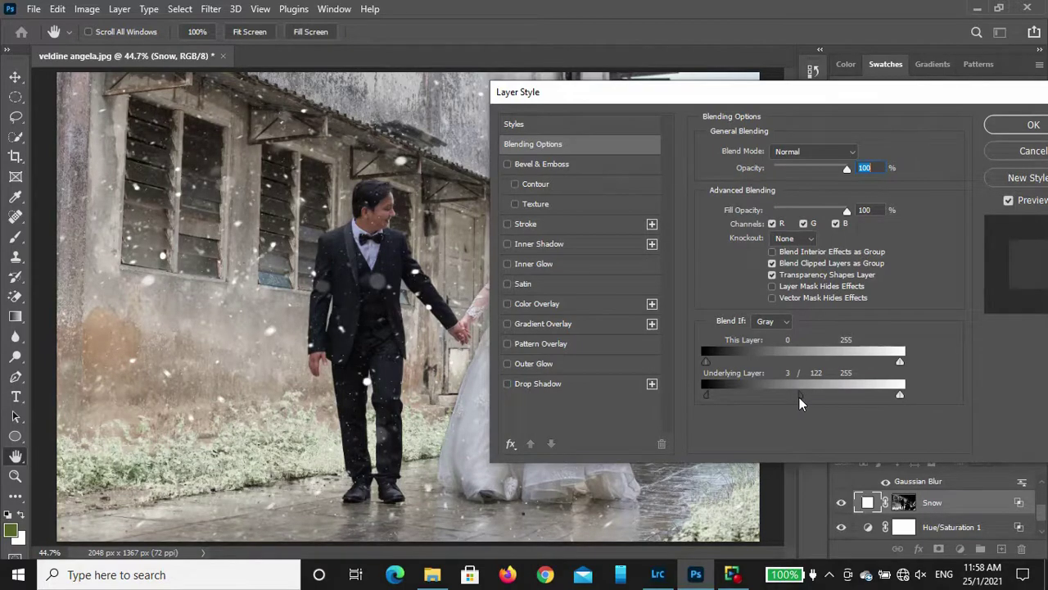
pyautogui.moveTo(766, 101); pyautogui.dragTo(485, 221)
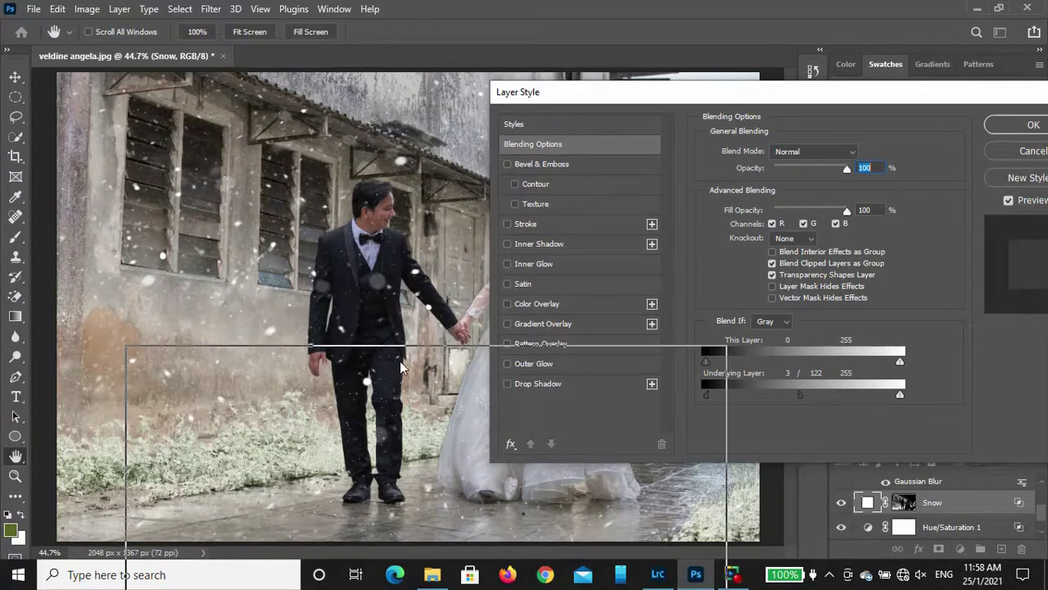
pyautogui.click(755, 245)
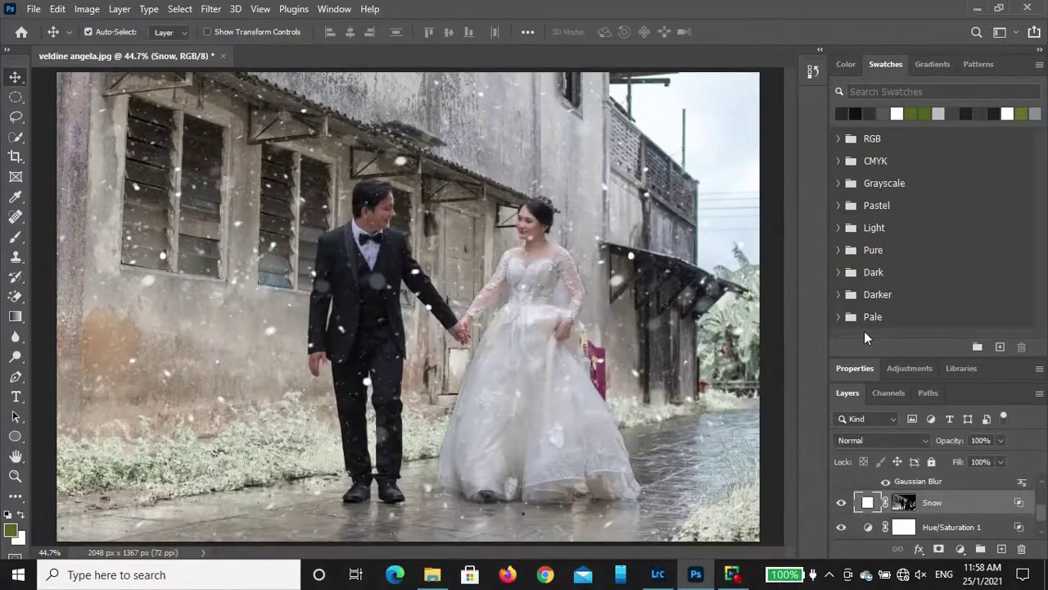
# Step: Hide Snow and set Hue/Saturation 1's Blend If Underlying Layer range to 26/102 and 255
pyautogui.click(950, 527)
pyautogui.click(841, 478)
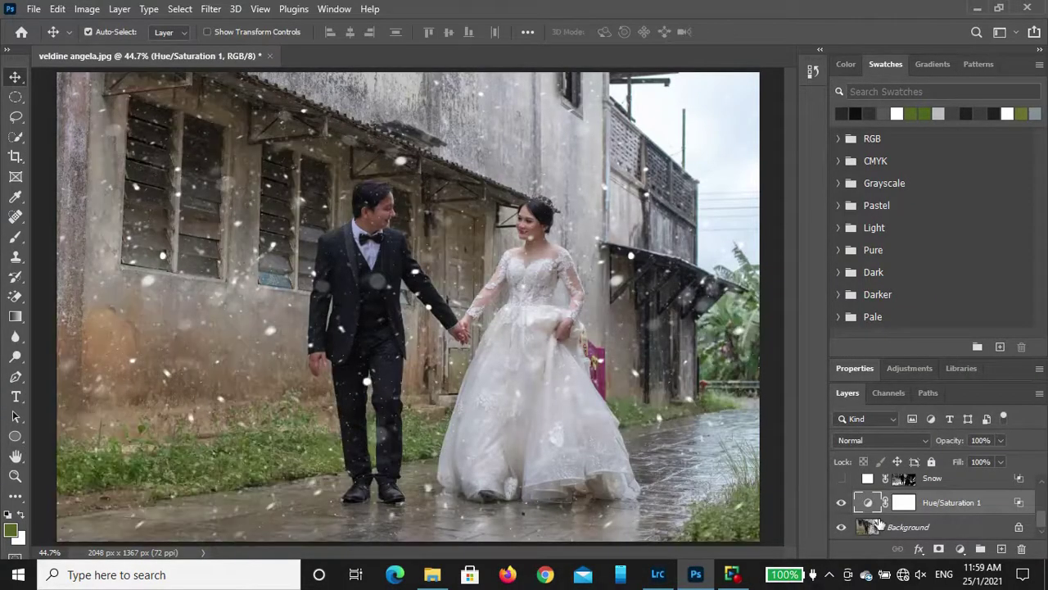
pyautogui.doubleClick(1005, 509)
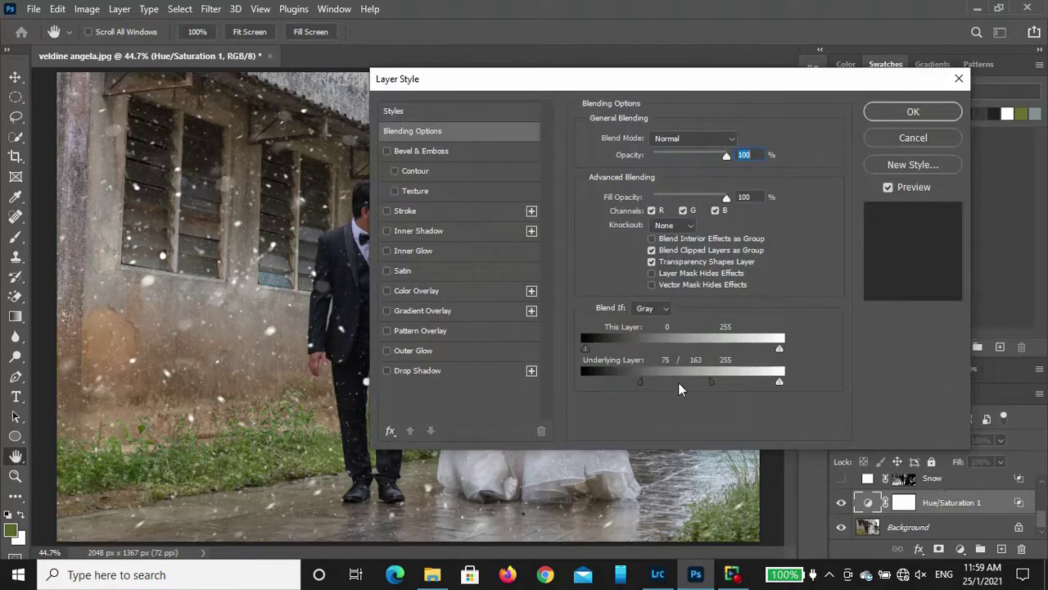
pyautogui.moveTo(641, 383); pyautogui.dragTo(611, 382)
pyautogui.moveTo(603, 383); pyautogui.dragTo(592, 381)
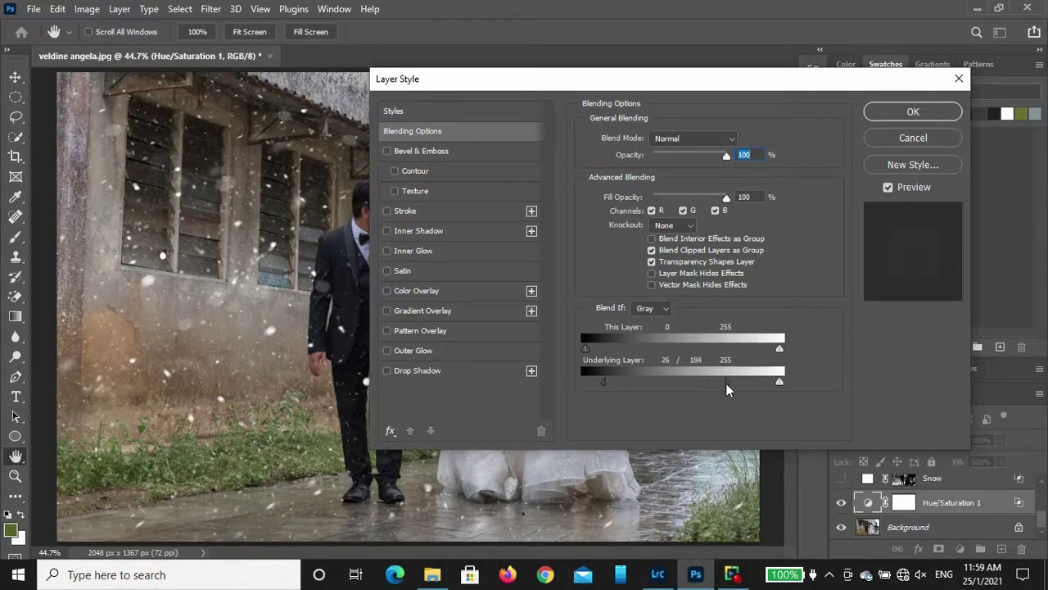
pyautogui.moveTo(727, 382)
pyautogui.mouseDown()
pyautogui.moveTo(738, 382)
pyautogui.moveTo(642, 380)
pyautogui.mouseUp()
pyautogui.moveTo(670, 381); pyautogui.dragTo(668, 381)
pyautogui.click(915, 115)
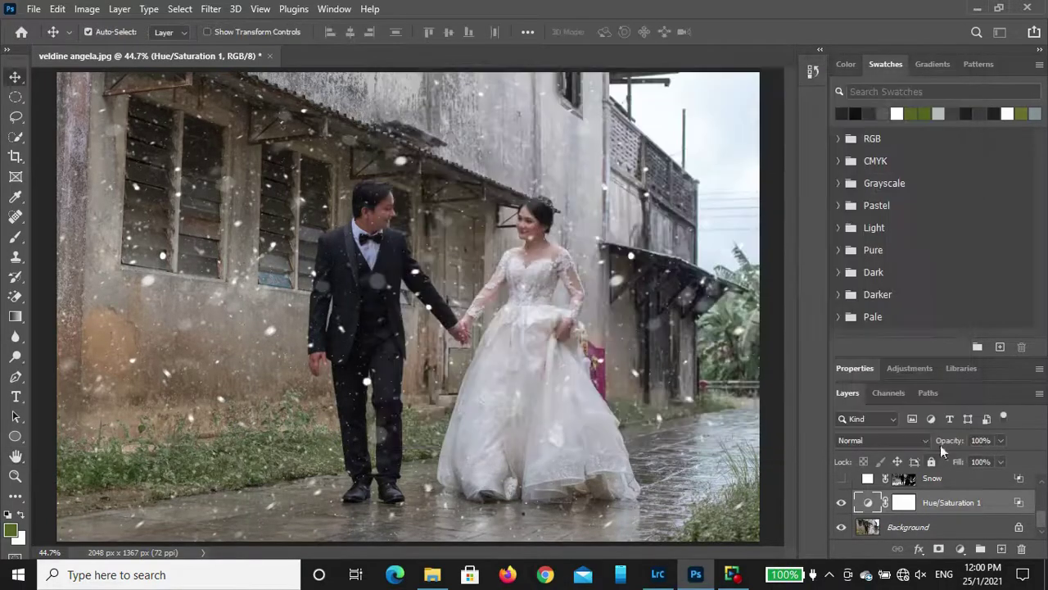
# Step: Turn the Snow layer's visibility back on to restore the white frost over the grass
pyautogui.click(841, 478)
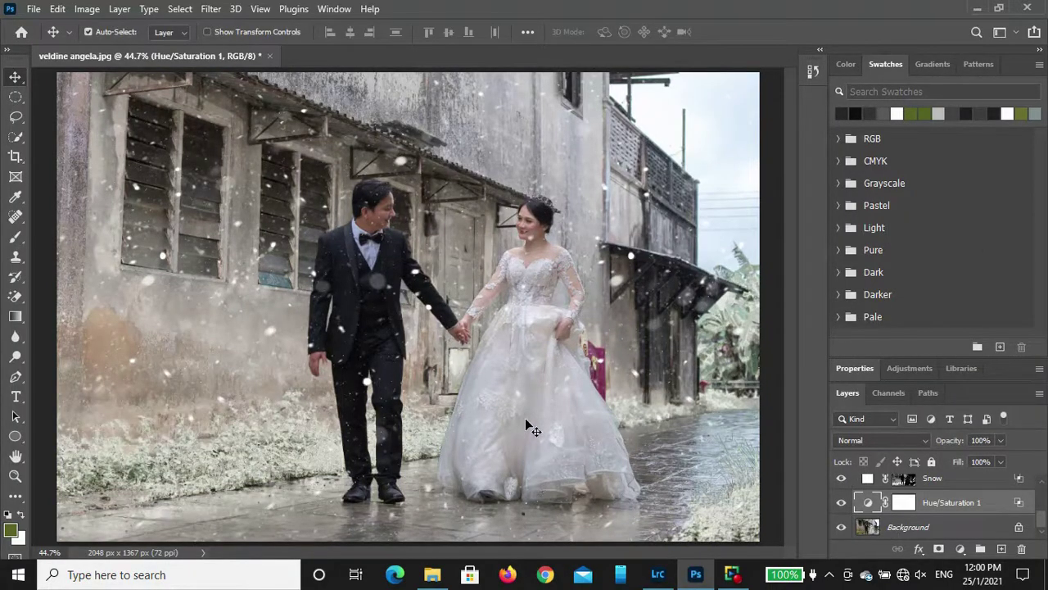